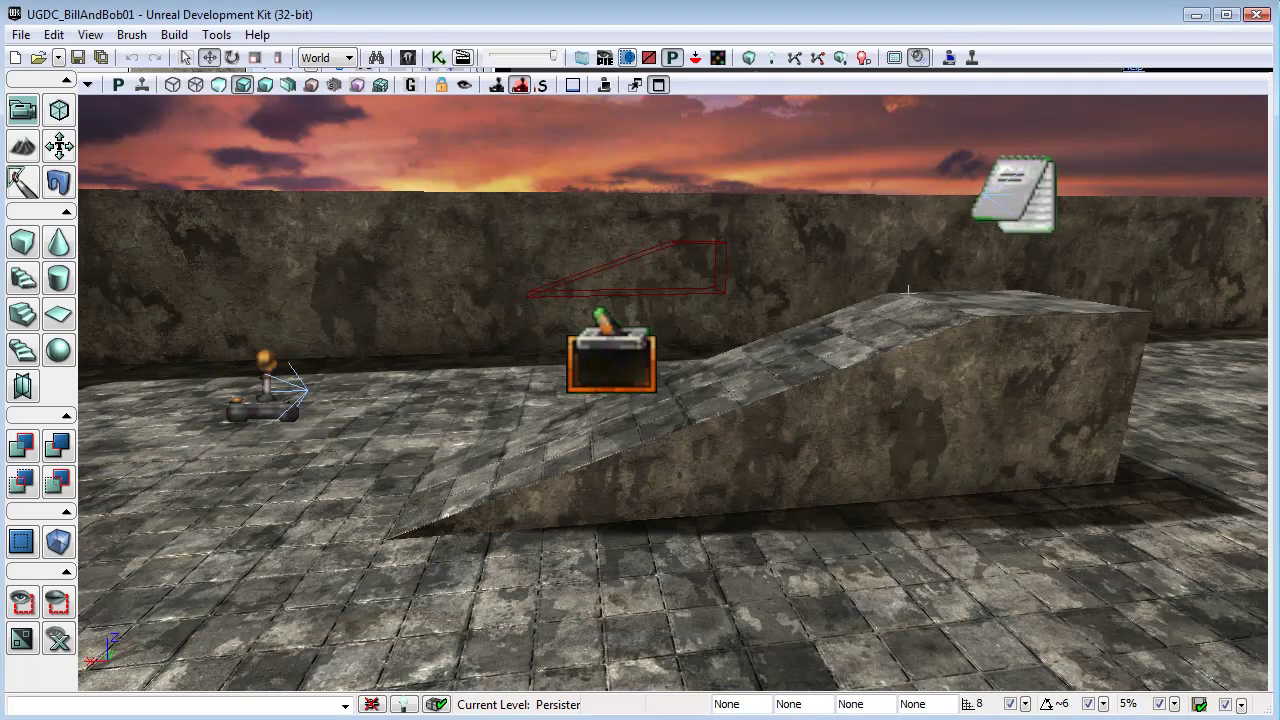
# Step: Play-test the level in the editor, moving around the arena and shooting at the bot
pyautogui.click(972, 57)
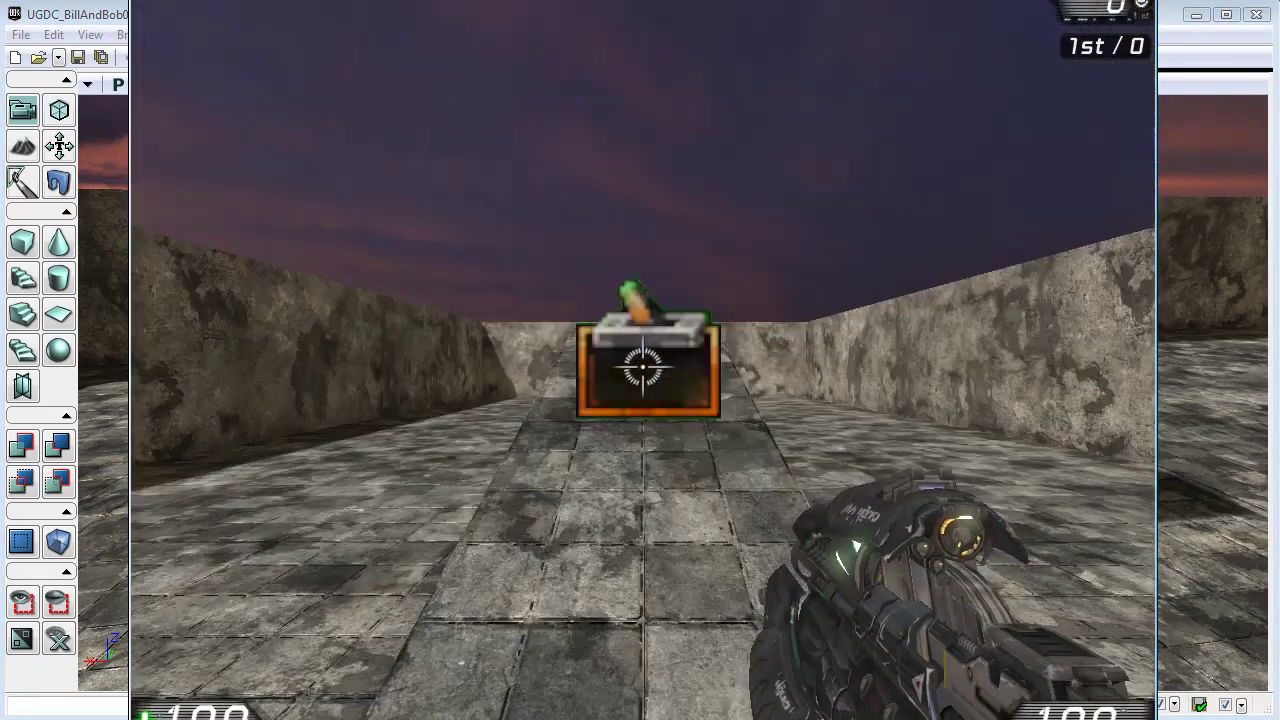
pyautogui.press('w')
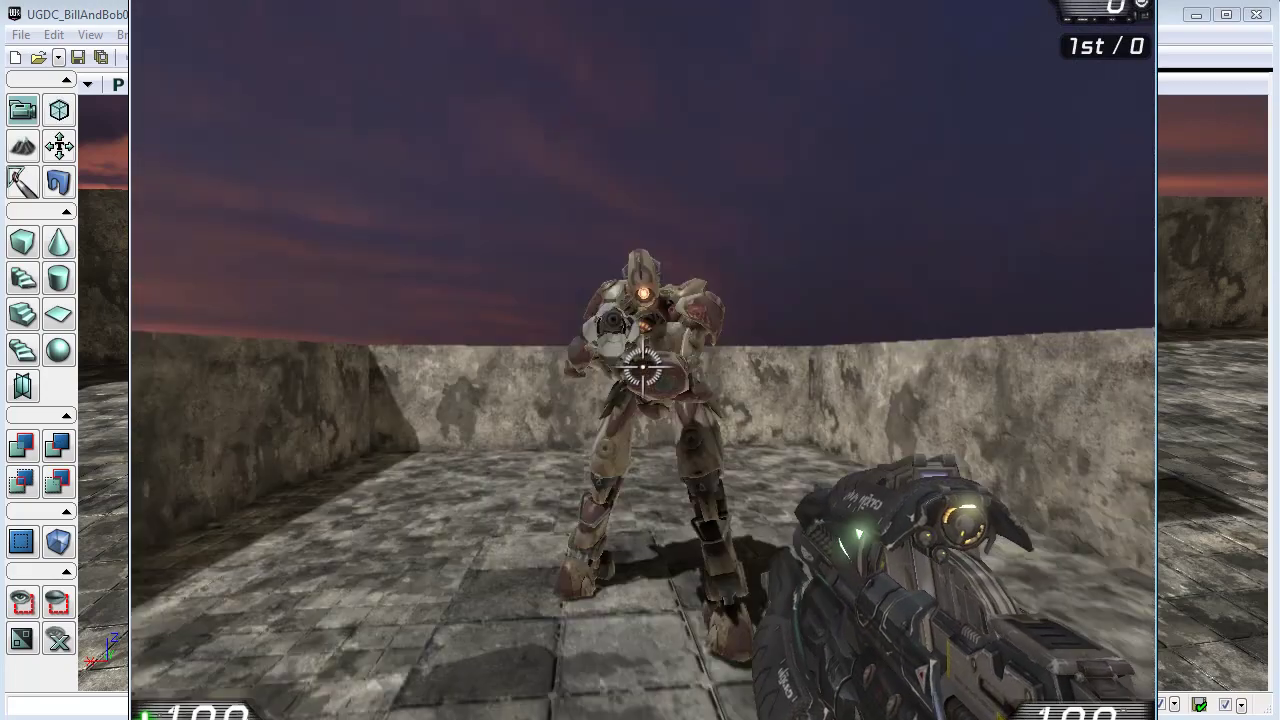
pyautogui.click(640, 368)
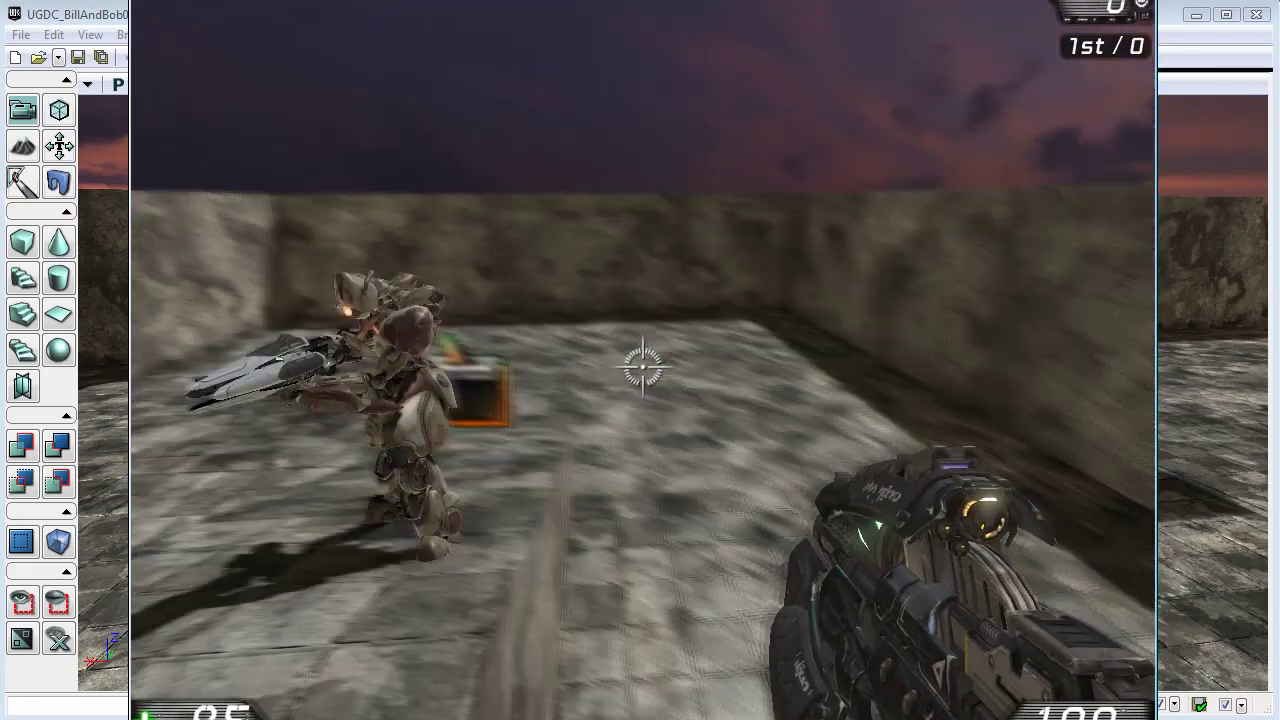
pyautogui.press('space')
pyautogui.press('w')
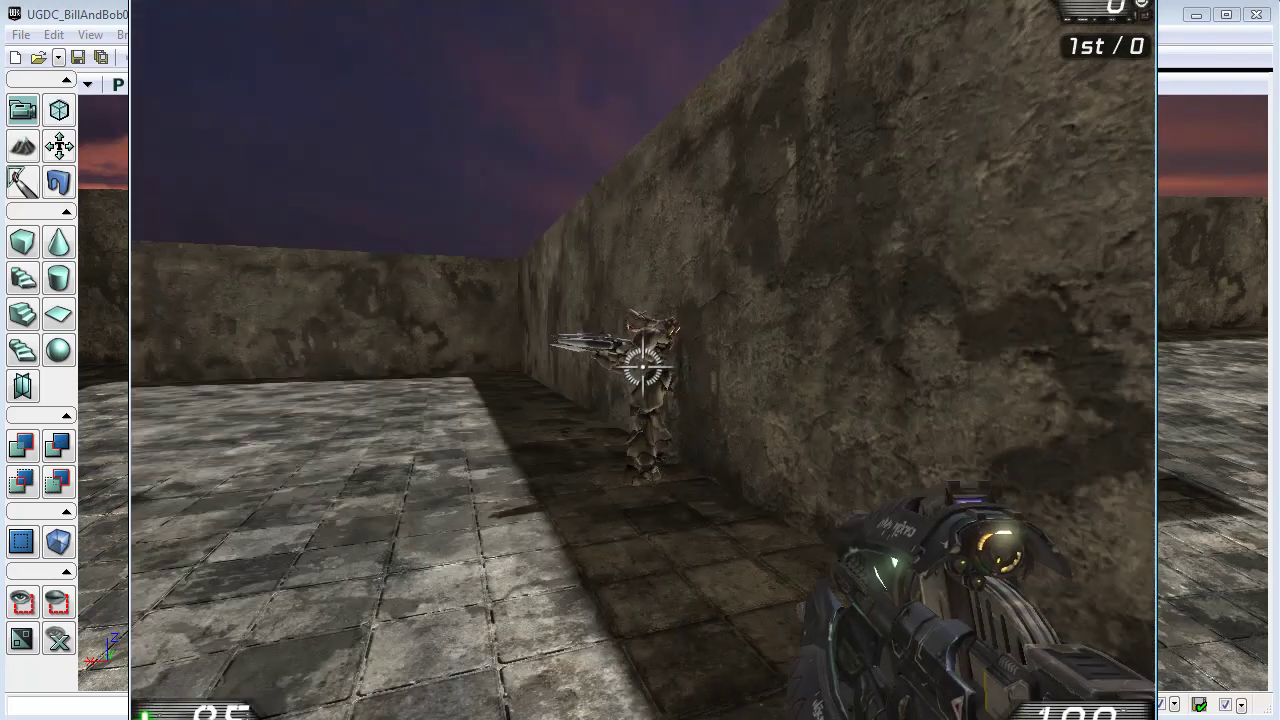
pyautogui.press('w')
pyautogui.press('s')
pyautogui.press('w')
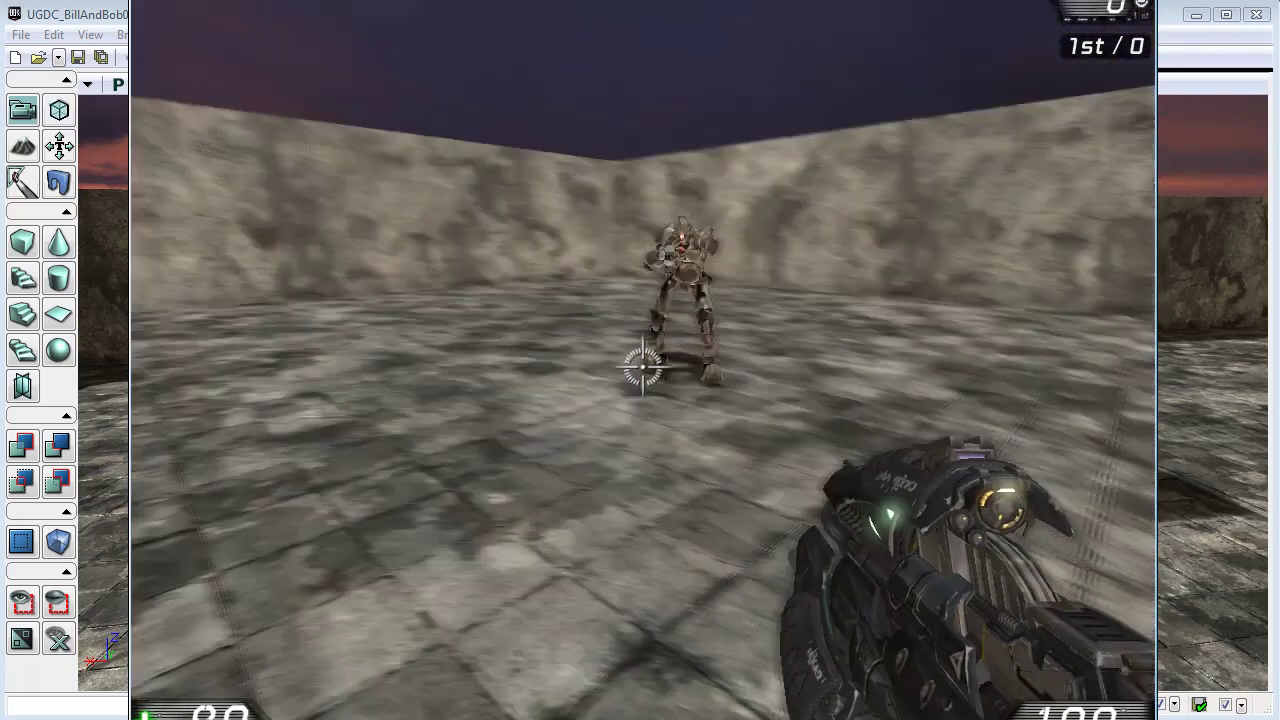
pyautogui.press('w')
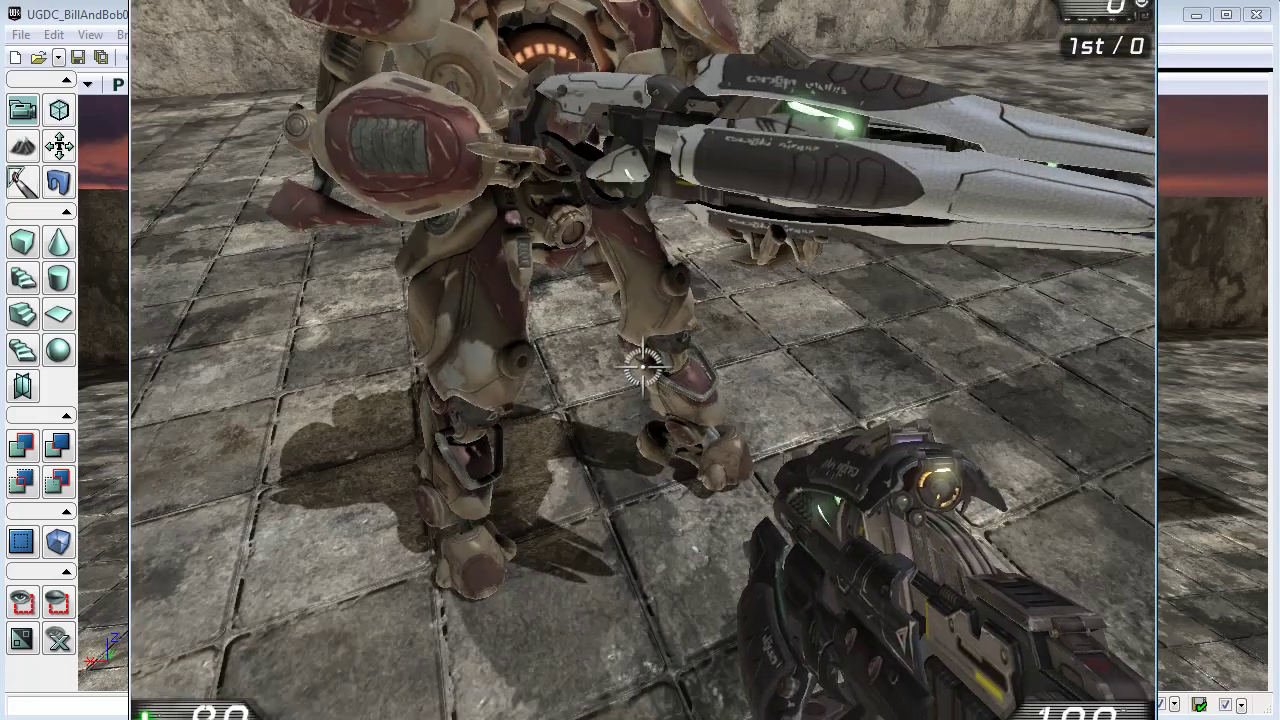
pyautogui.press('s')
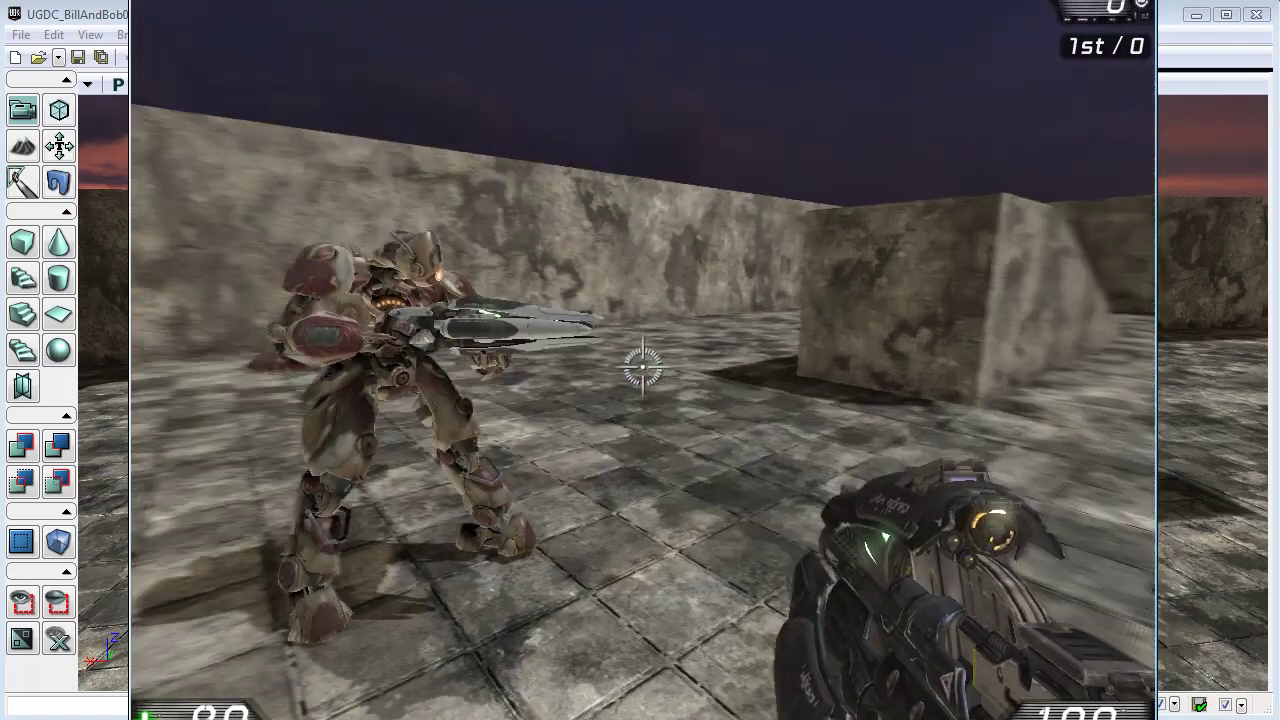
pyautogui.press('w')
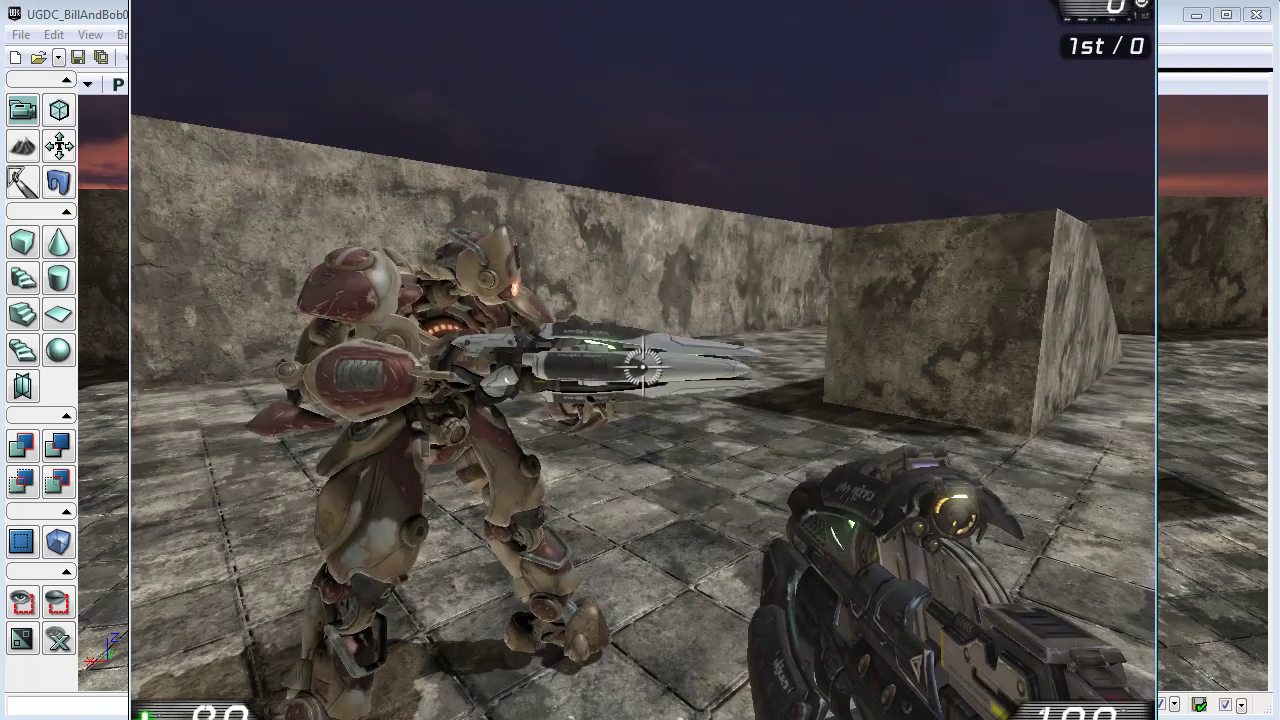
pyautogui.press('Escape')
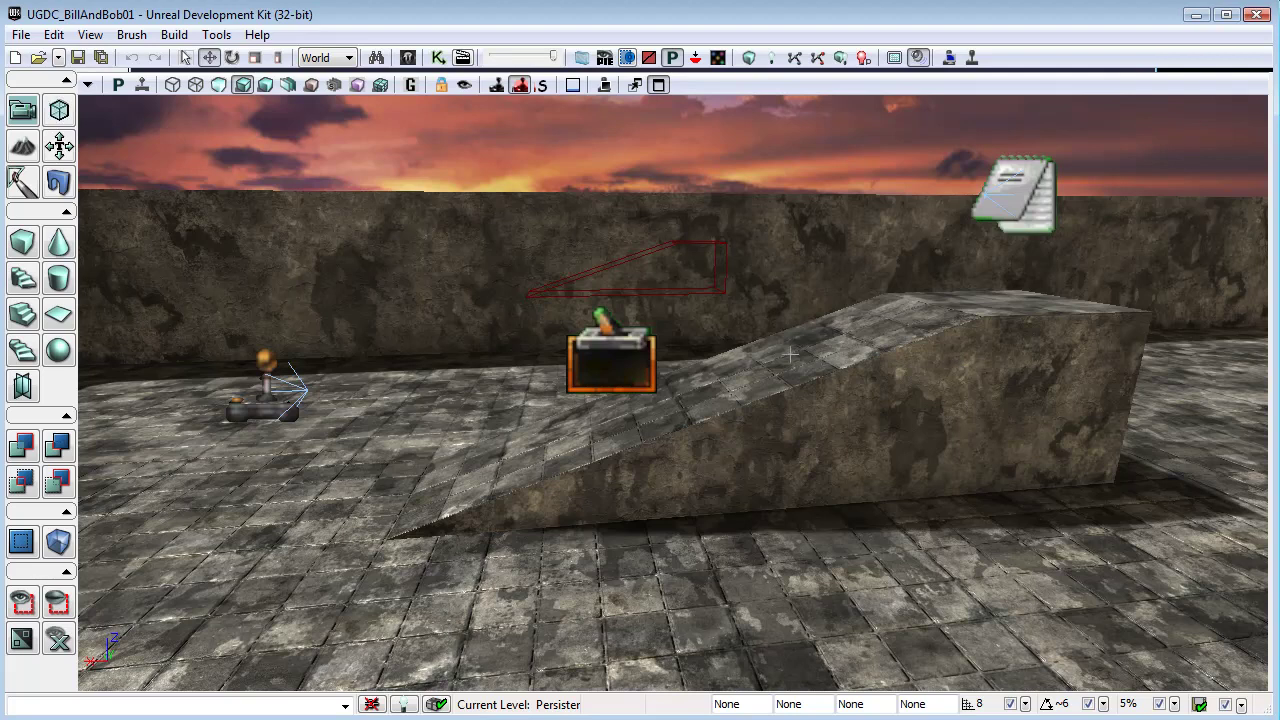
# Step: Create a new UIScene named YouAreBob in the BillAndBob package from the Content Browser
pyautogui.click(408, 57)
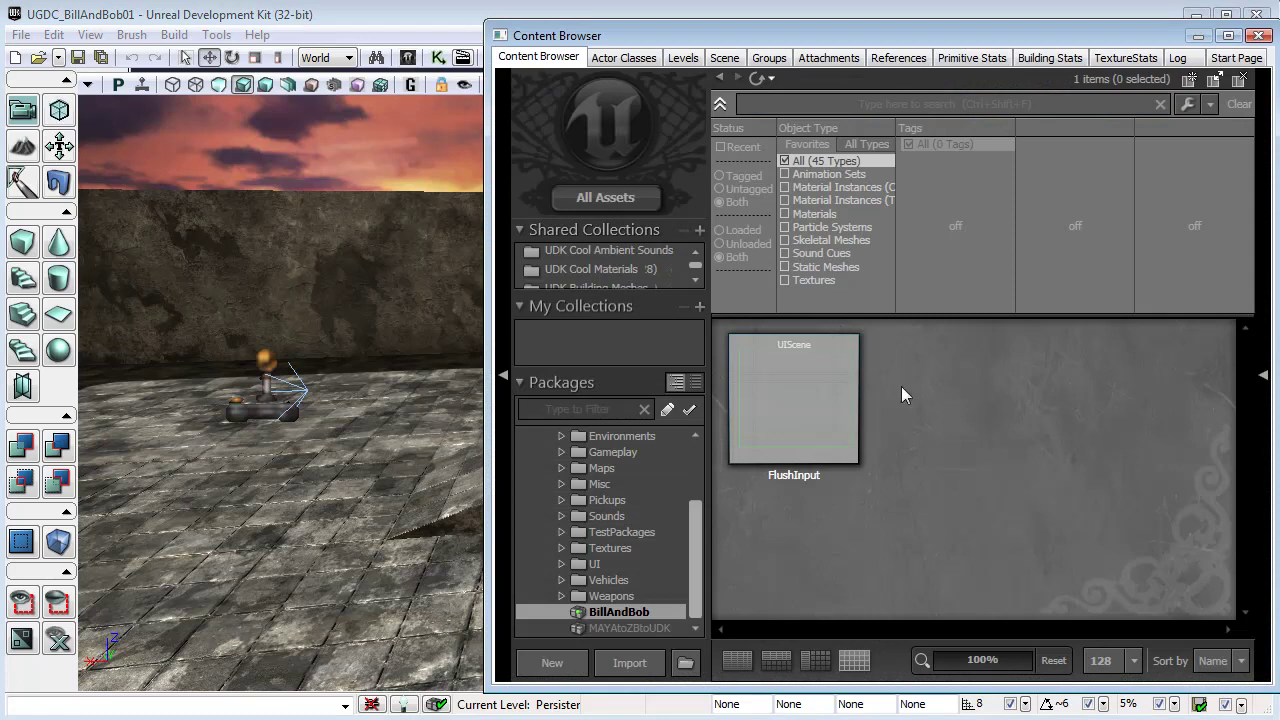
pyautogui.rightClick(928, 351)
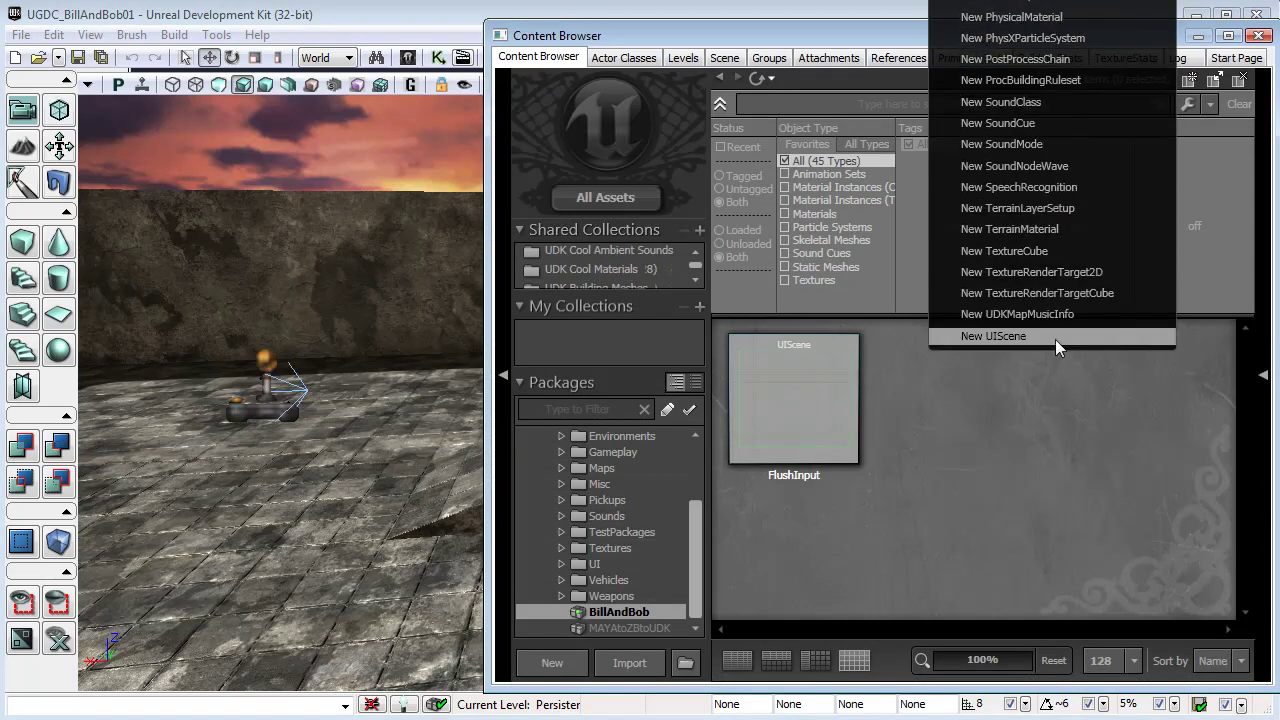
pyautogui.click(1001, 335)
pyautogui.write('YouAreBob')
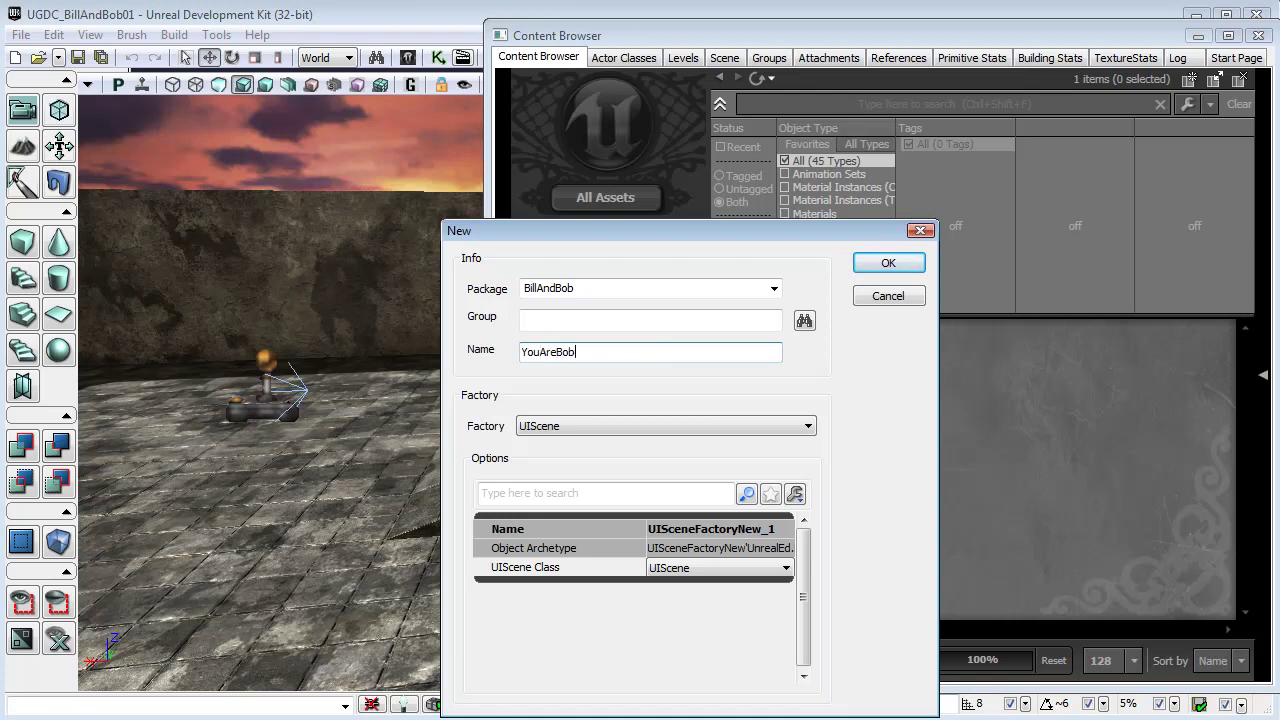
pyautogui.press('Return')
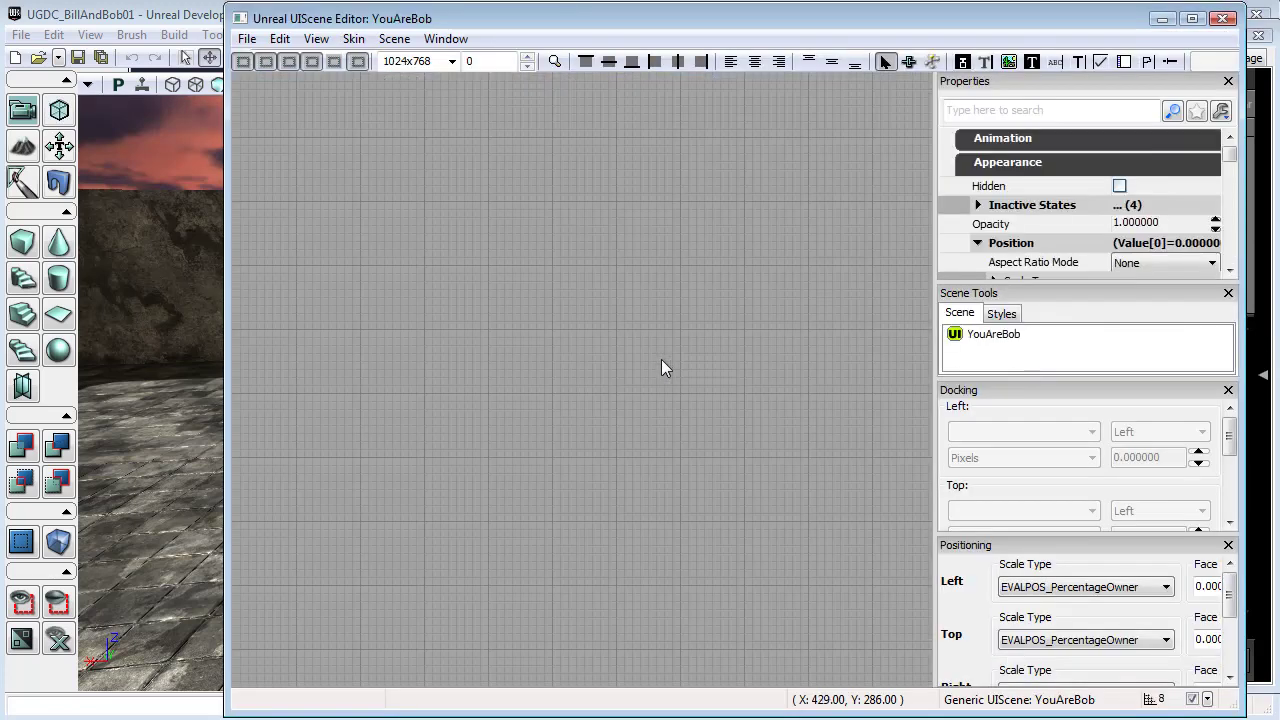
# Step: Uncheck the scene's Capture Matched Input and Display Cursor properties
pyautogui.rightClick(655, 308)
pyautogui.click(612, 297)
pyautogui.scroll(-2, 612, 297)
pyautogui.moveTo(612, 297); pyautogui.dragTo(637, 325, button='middle')
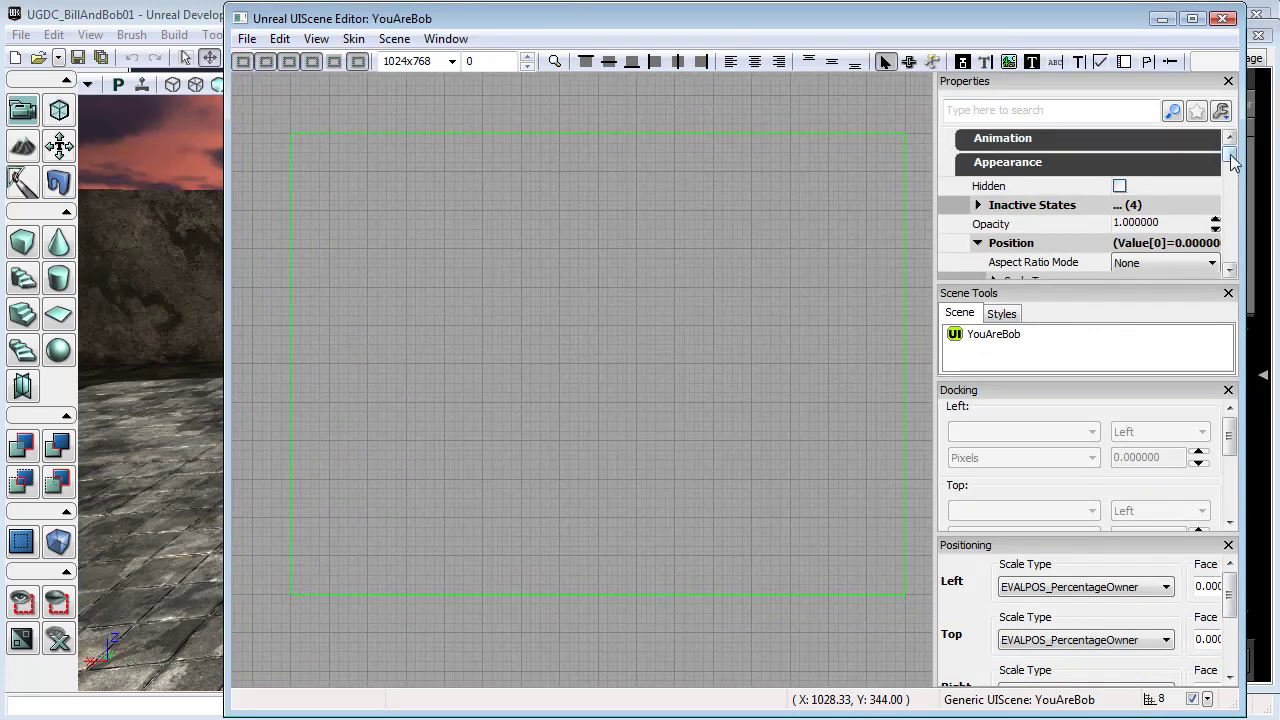
pyautogui.moveTo(1230, 160); pyautogui.dragTo(1233, 193)
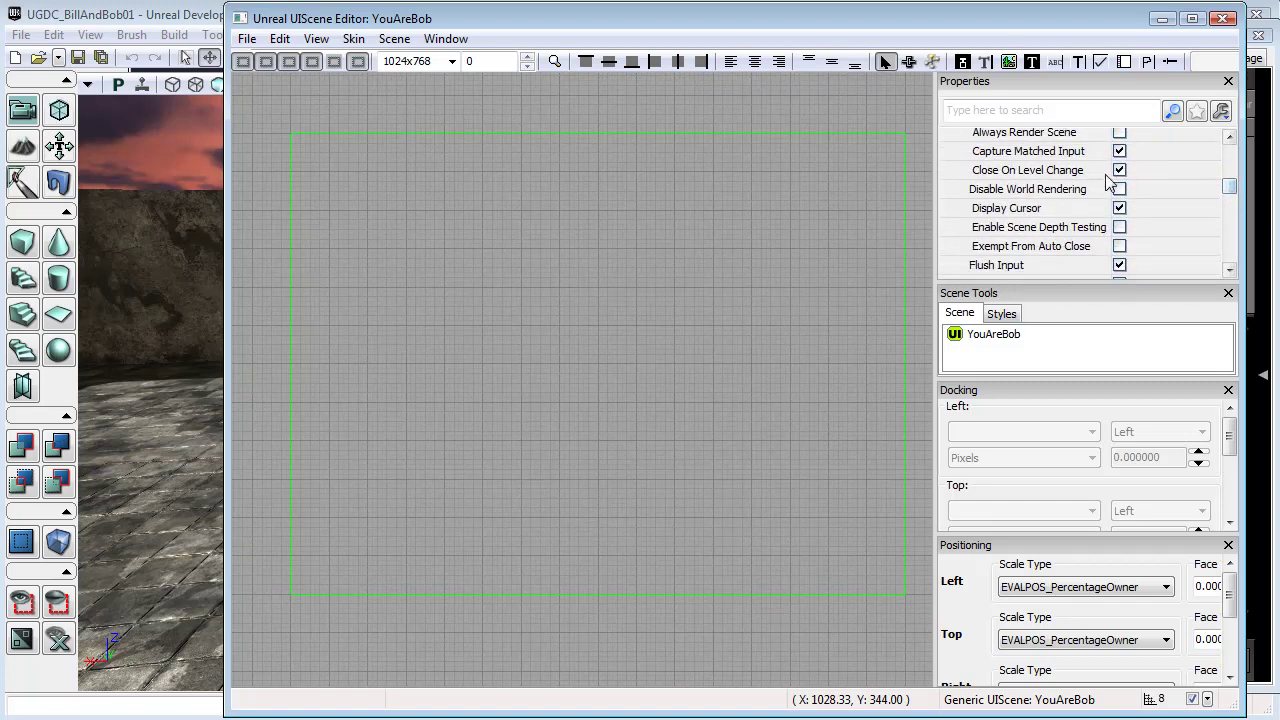
pyautogui.click(1119, 152)
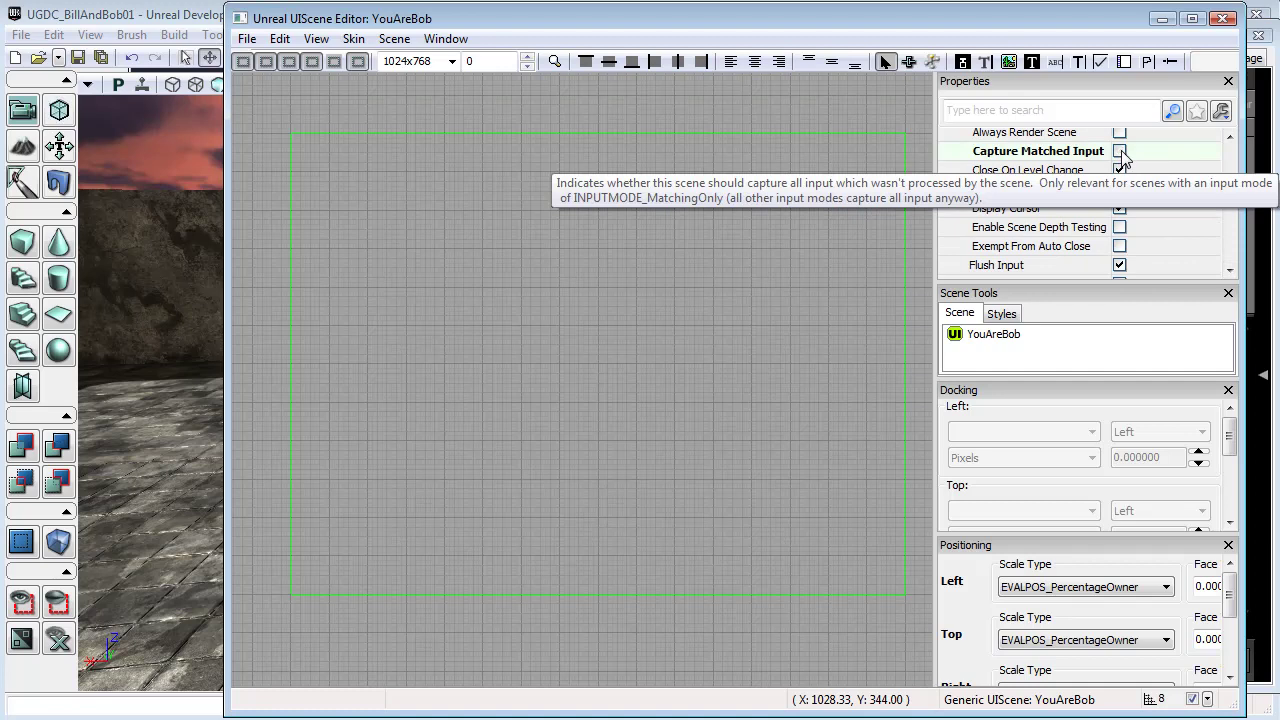
pyautogui.click(1119, 208)
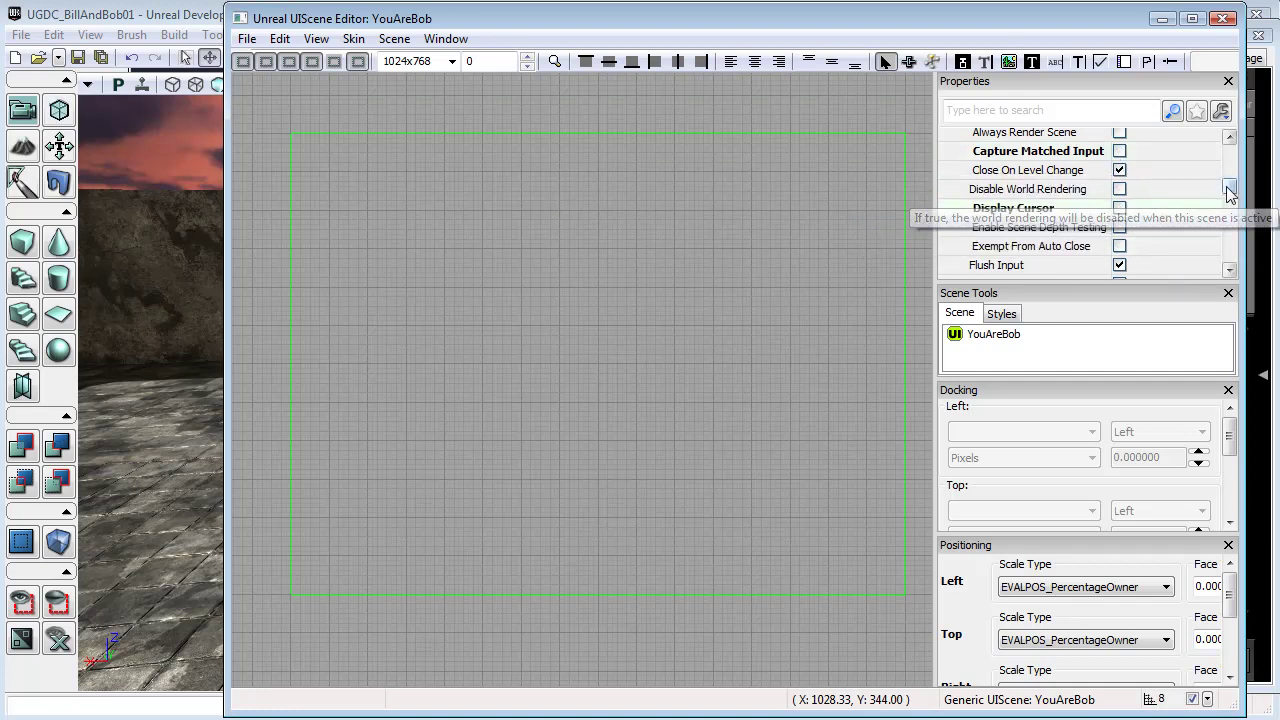
# Step: Uncheck the scene's Flush Input and Pause Game While Active properties
pyautogui.scroll(-3, 1213, 192)
pyautogui.scroll(-1, 1213, 192)
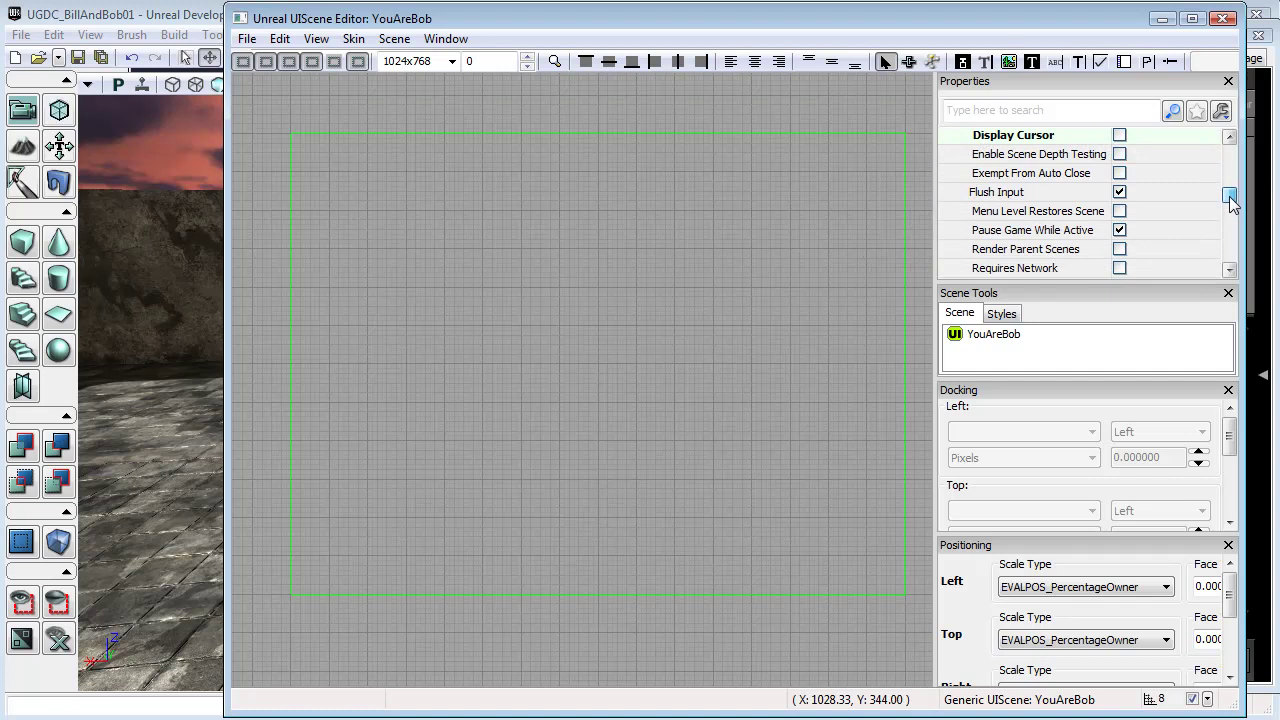
pyautogui.click(1119, 191)
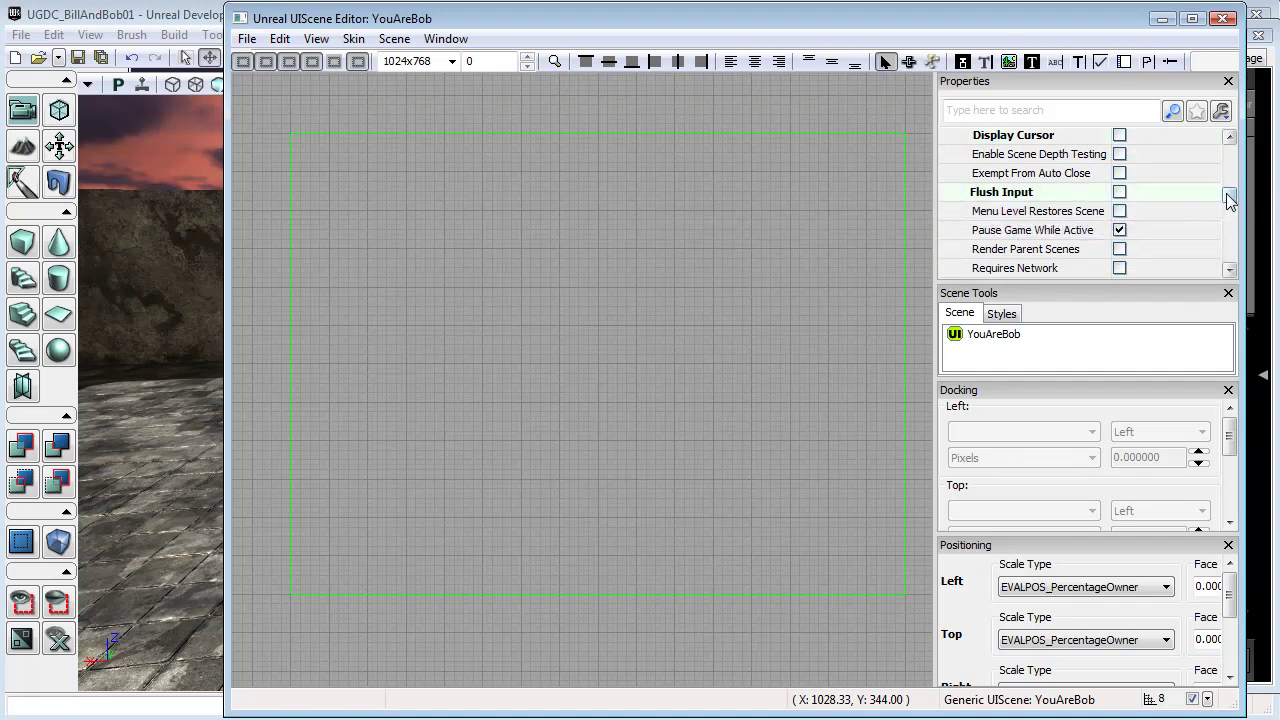
pyautogui.scroll(-3, 1230, 200)
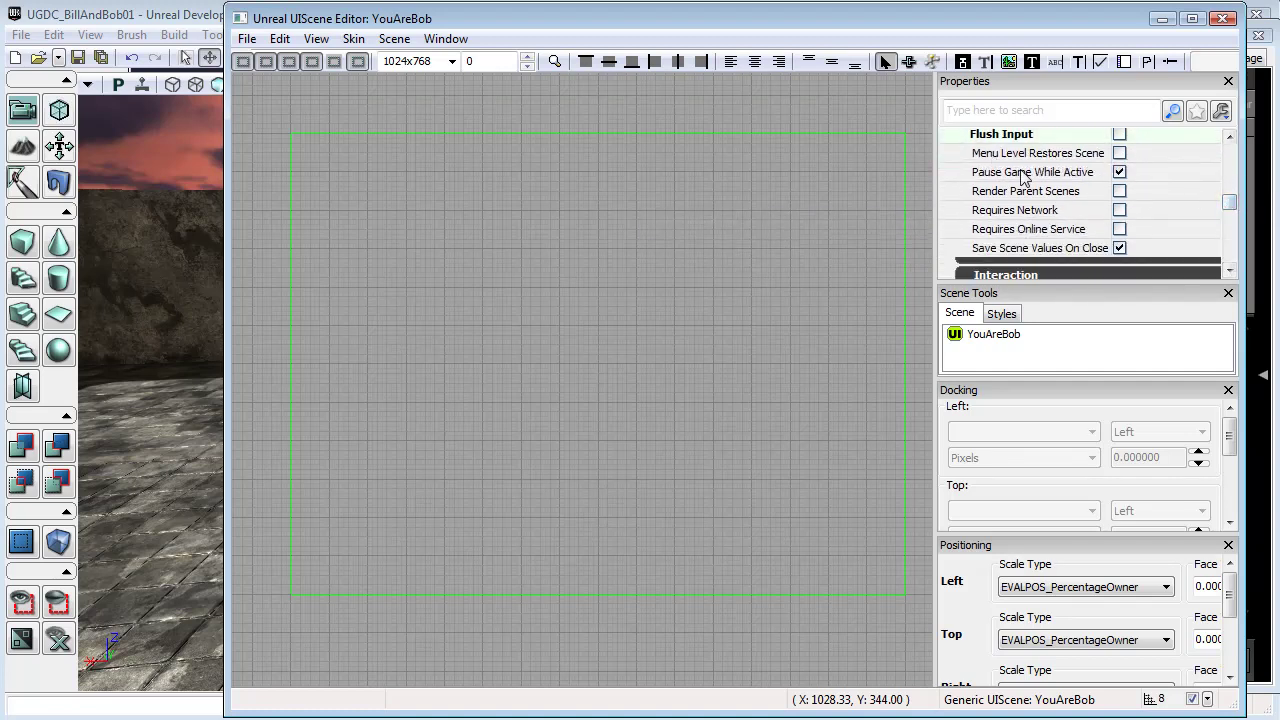
pyautogui.click(1120, 173)
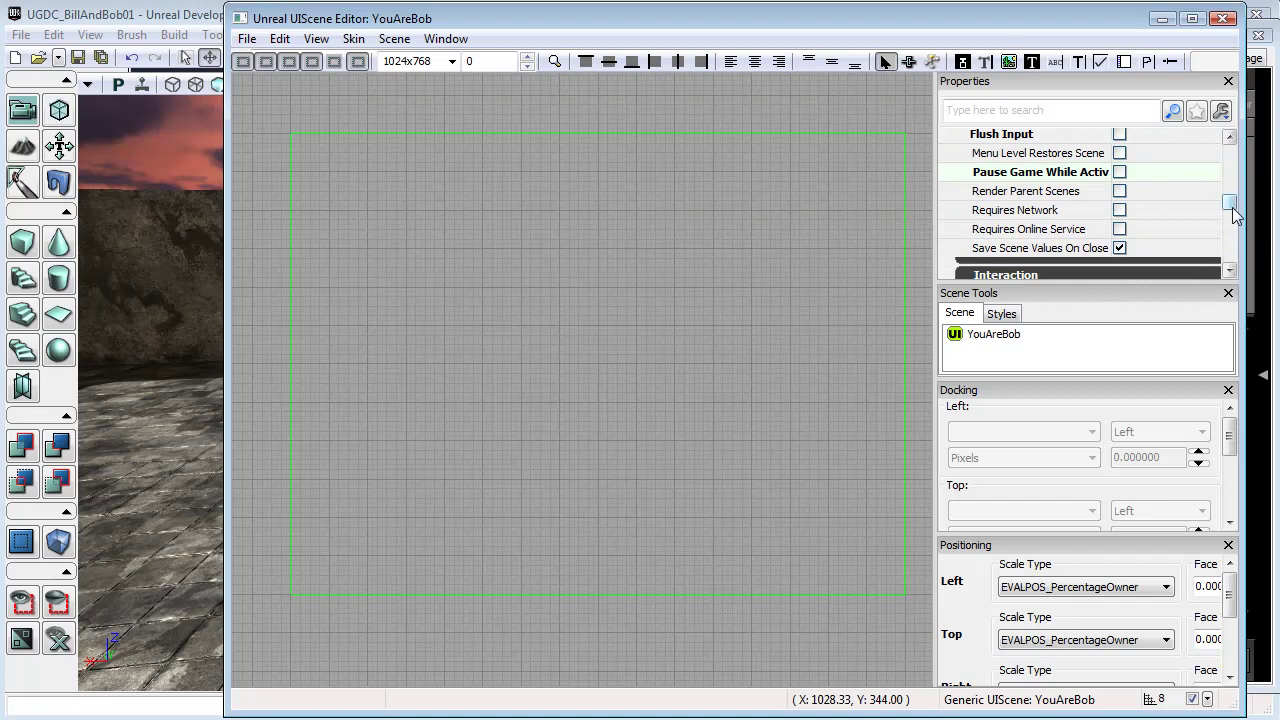
pyautogui.scroll(-1, 1232, 200)
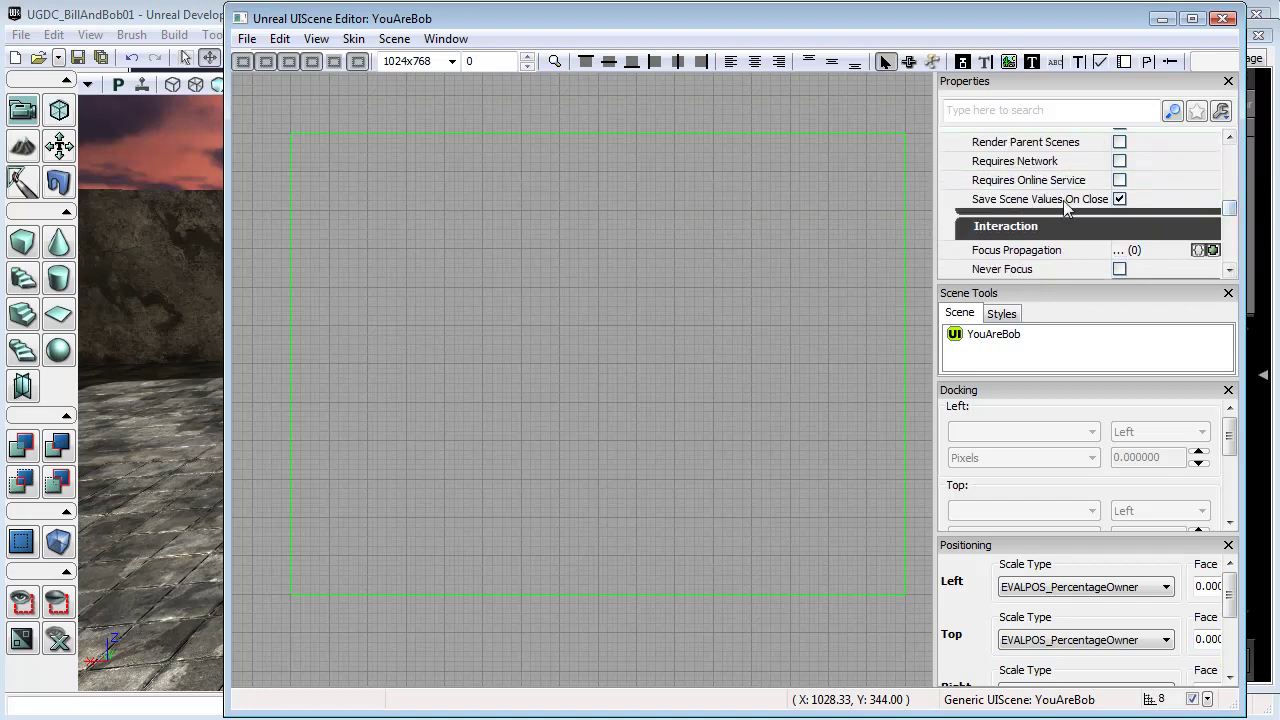
pyautogui.moveTo(1232, 210); pyautogui.dragTo(1236, 222)
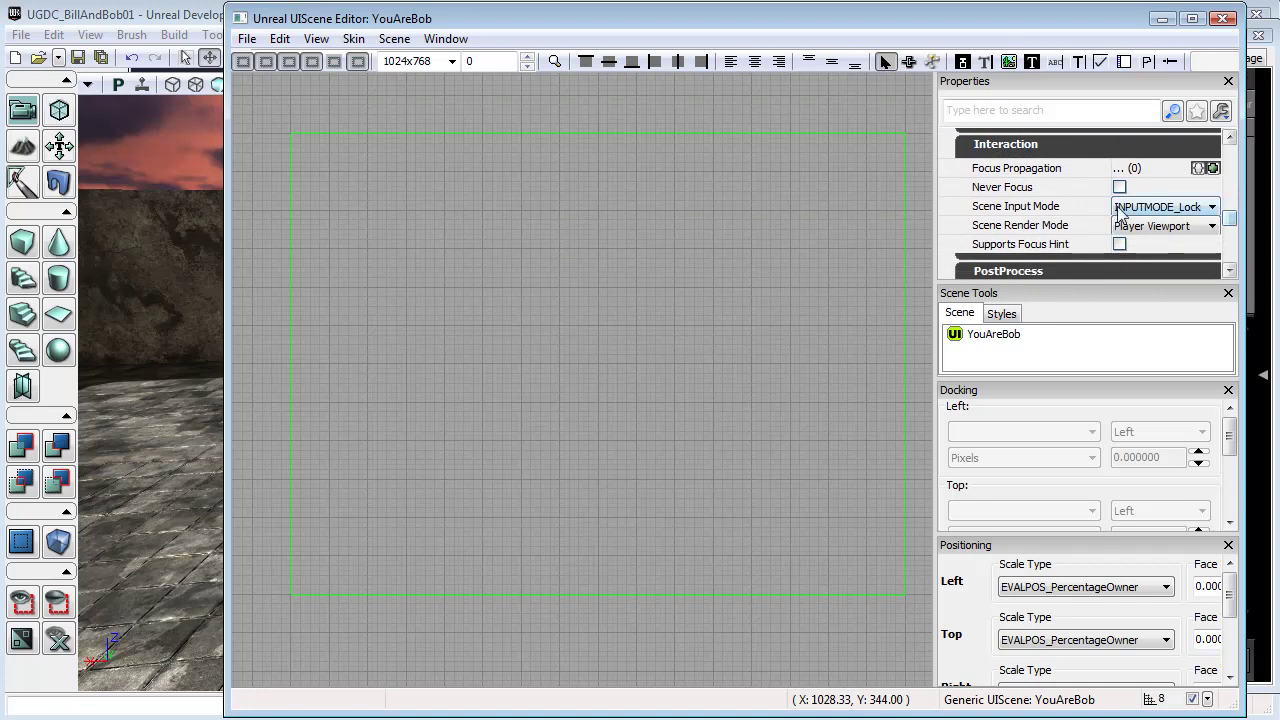
# Step: Change Scene Input Mode from INPUTMODE_Lock to INPUTMODE_None
pyautogui.click(1189, 216)
pyautogui.click(1190, 226)
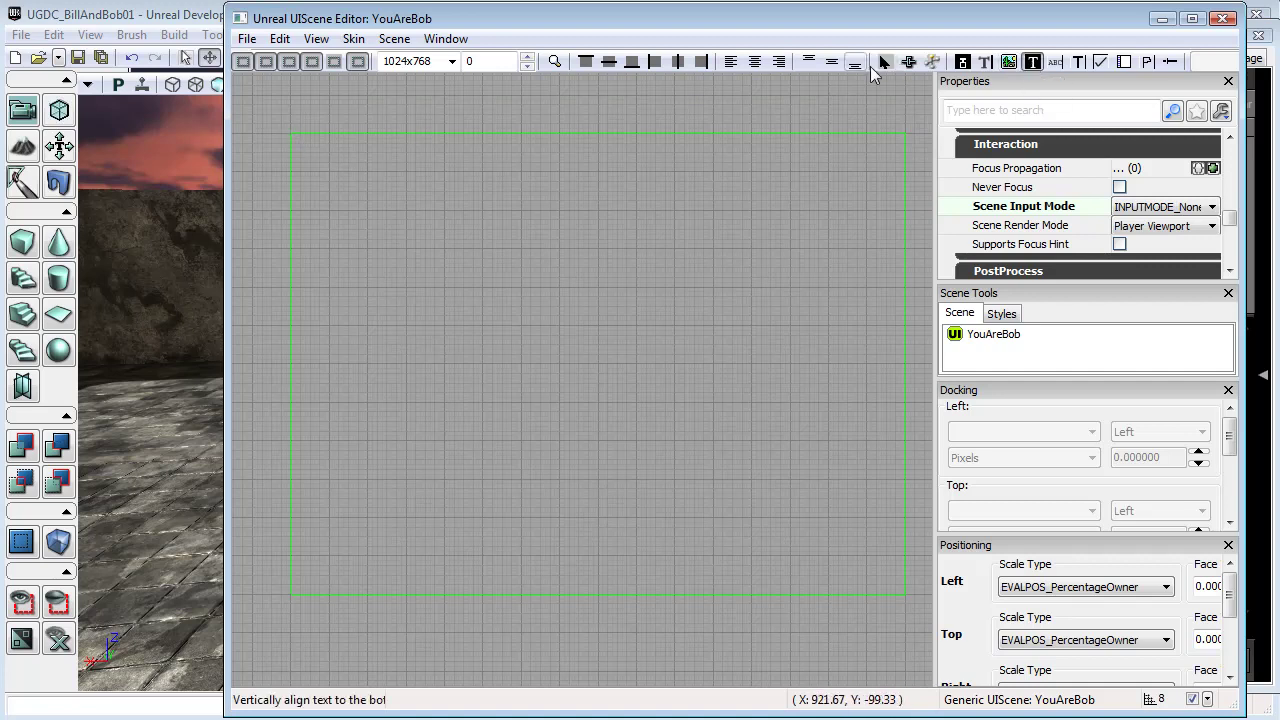
# Step: Draw label UILabel_0 from the scene border's top-left corner across the upper scene area
pyautogui.click(1034, 62)
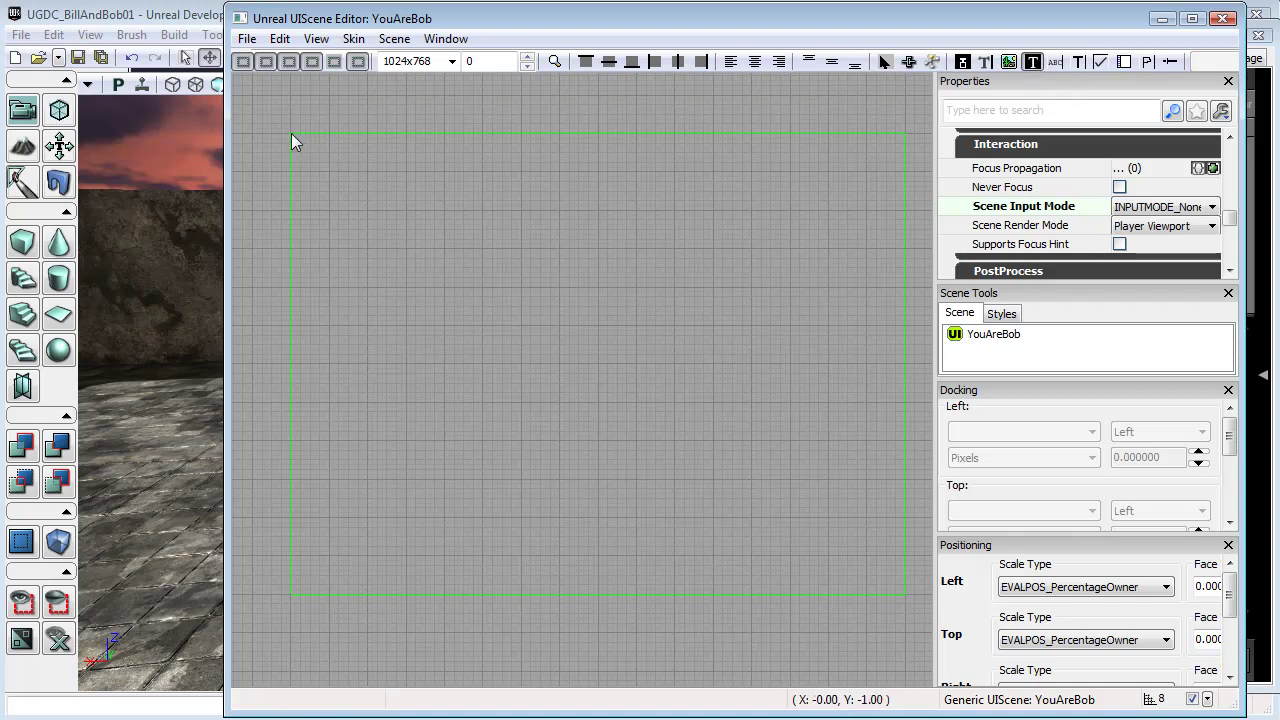
pyautogui.moveTo(291, 134)
pyautogui.mouseDown()
pyautogui.moveTo(808, 450)
pyautogui.moveTo(906, 480)
pyautogui.mouseUp()
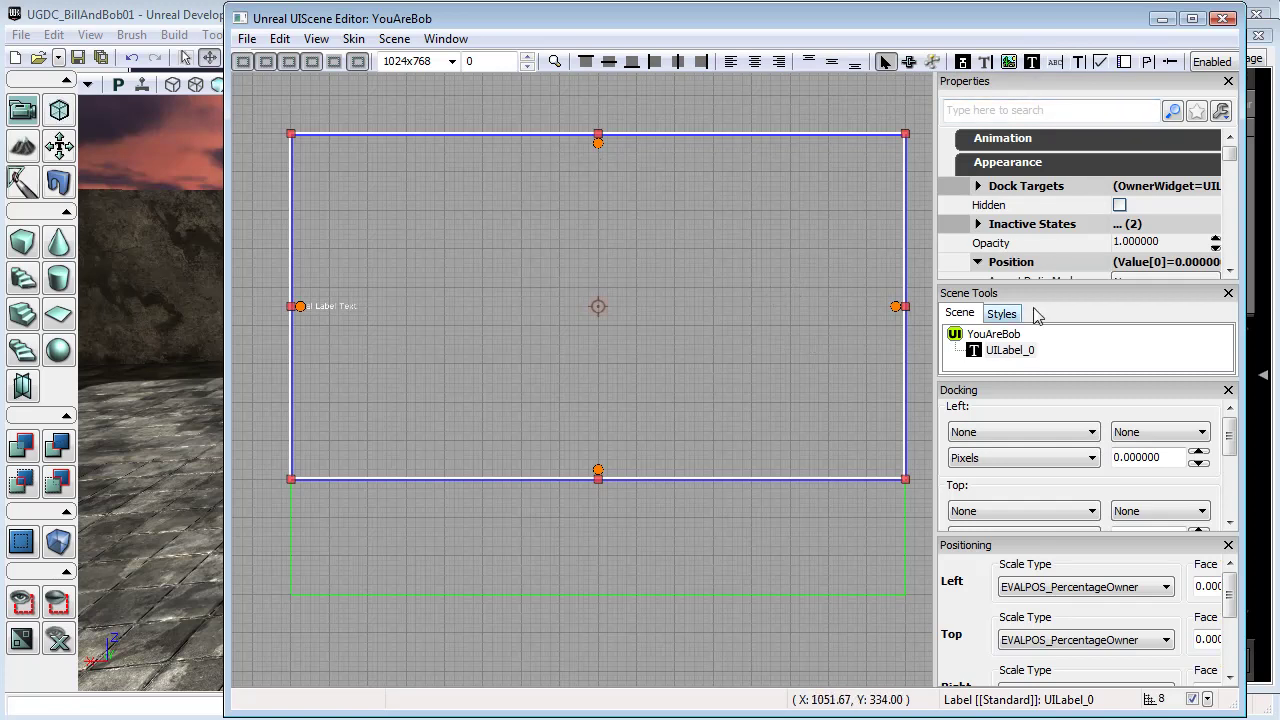
# Step: Enable a custom draw colour and set the label text colour to yellow
pyautogui.moveTo(1231, 160); pyautogui.dragTo(1233, 213)
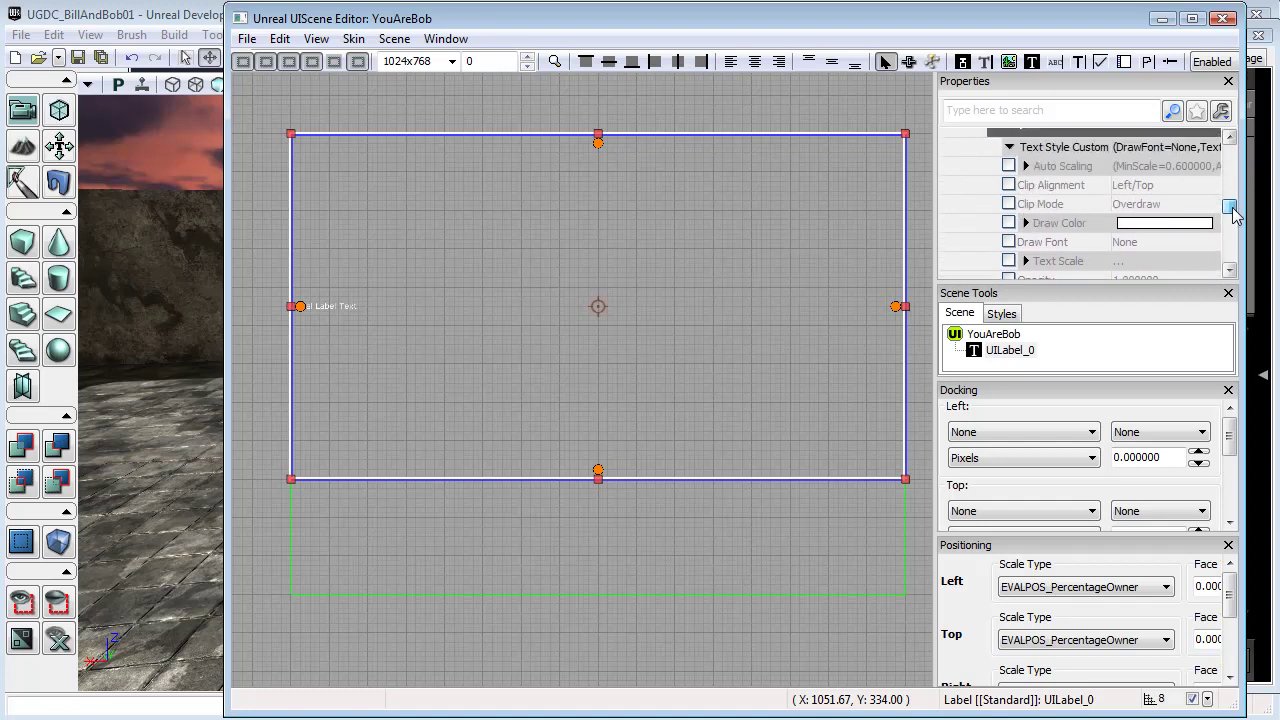
pyautogui.click(1009, 235)
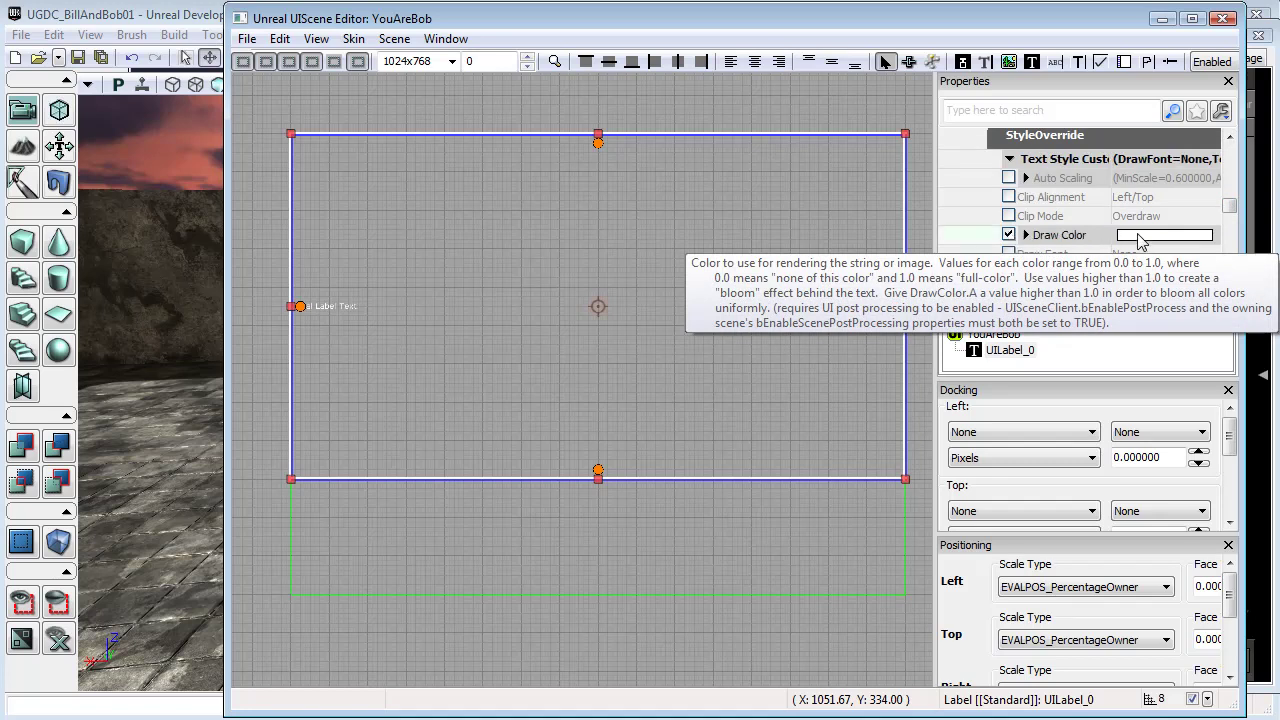
pyautogui.click(1138, 236)
pyautogui.click(668, 188)
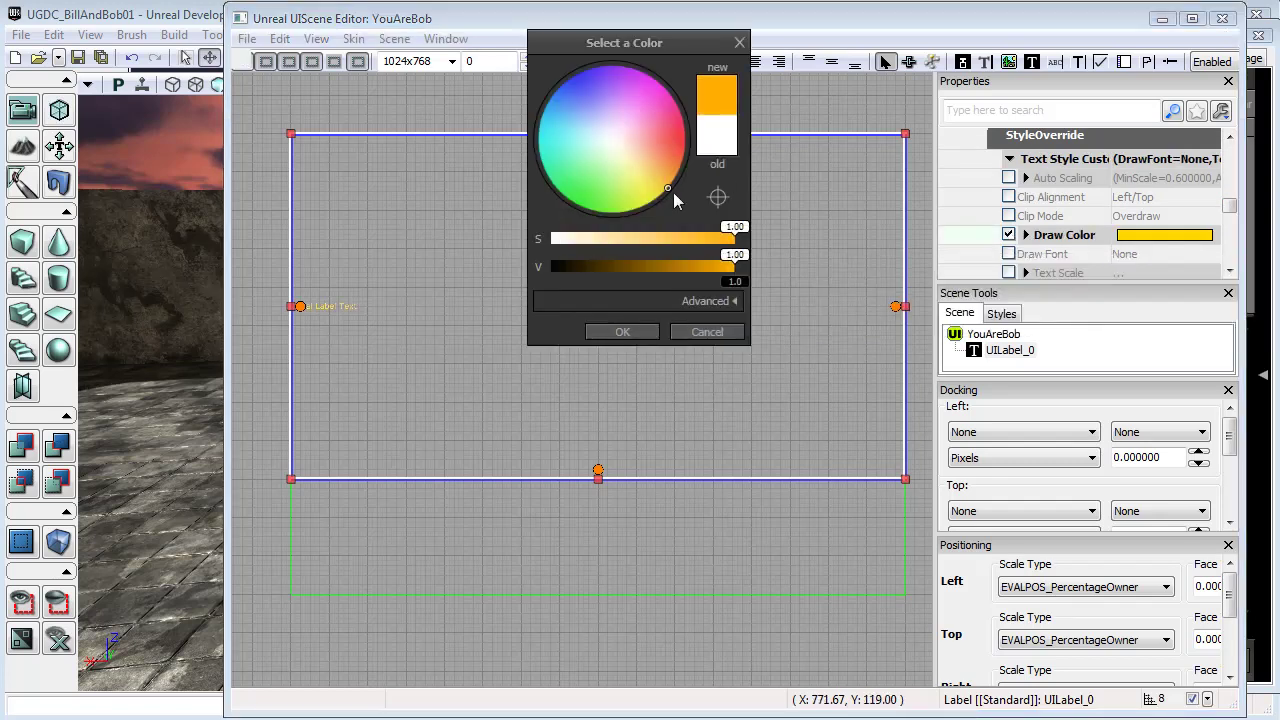
pyautogui.click(655, 332)
# Step: Enable Text Alignment and centre the label text horizontally and vertically
pyautogui.scroll(-2, 1225, 221)
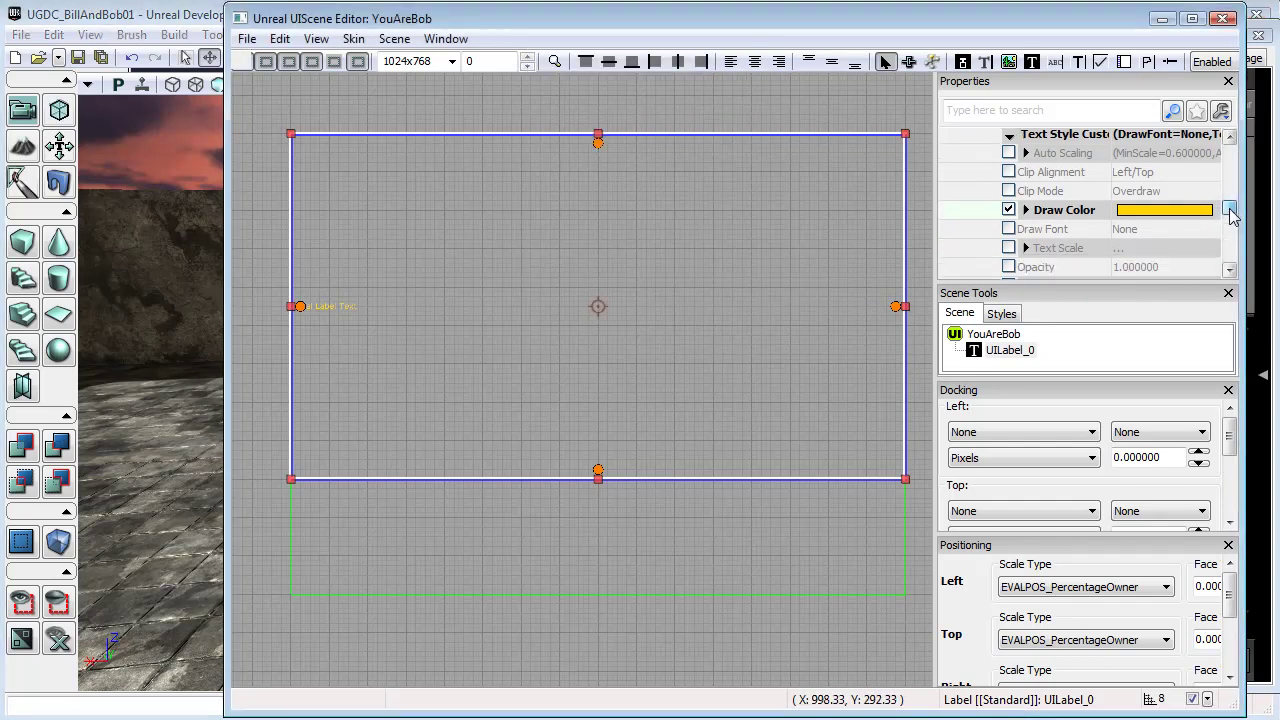
pyautogui.scroll(-1, 1232, 220)
pyautogui.scroll(-3, 1232, 220)
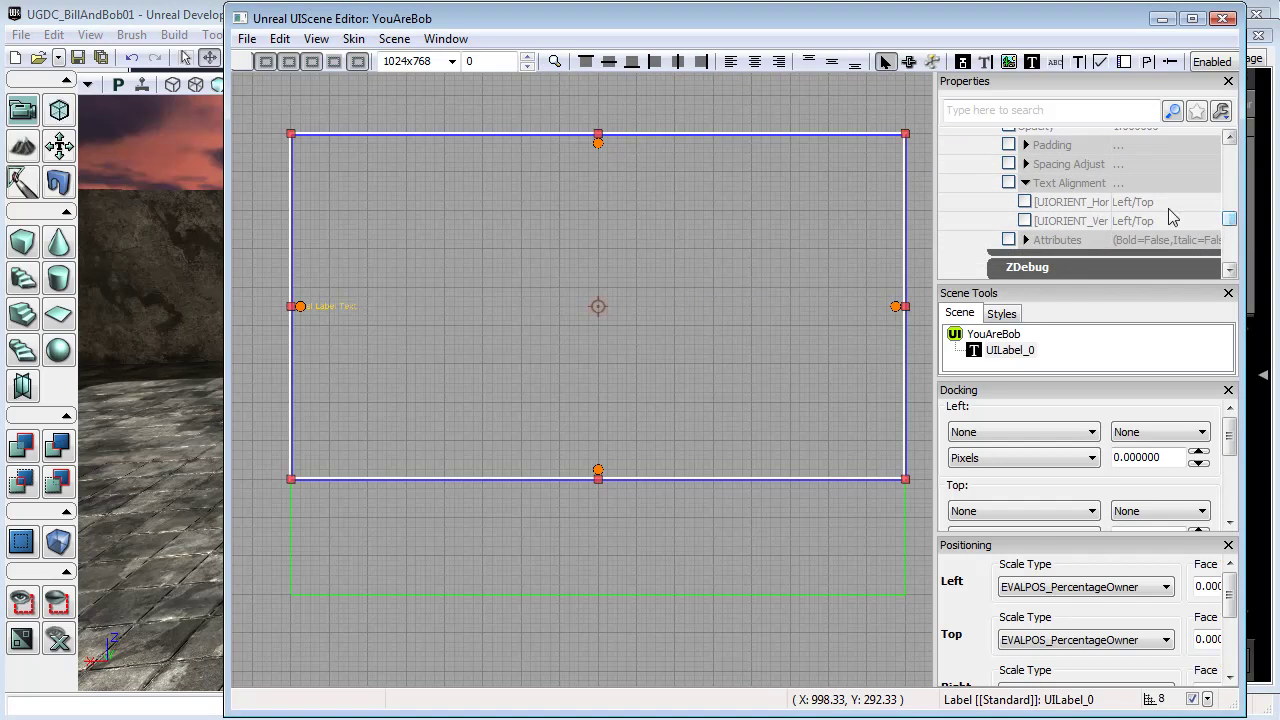
pyautogui.click(1008, 183)
pyautogui.click(1140, 202)
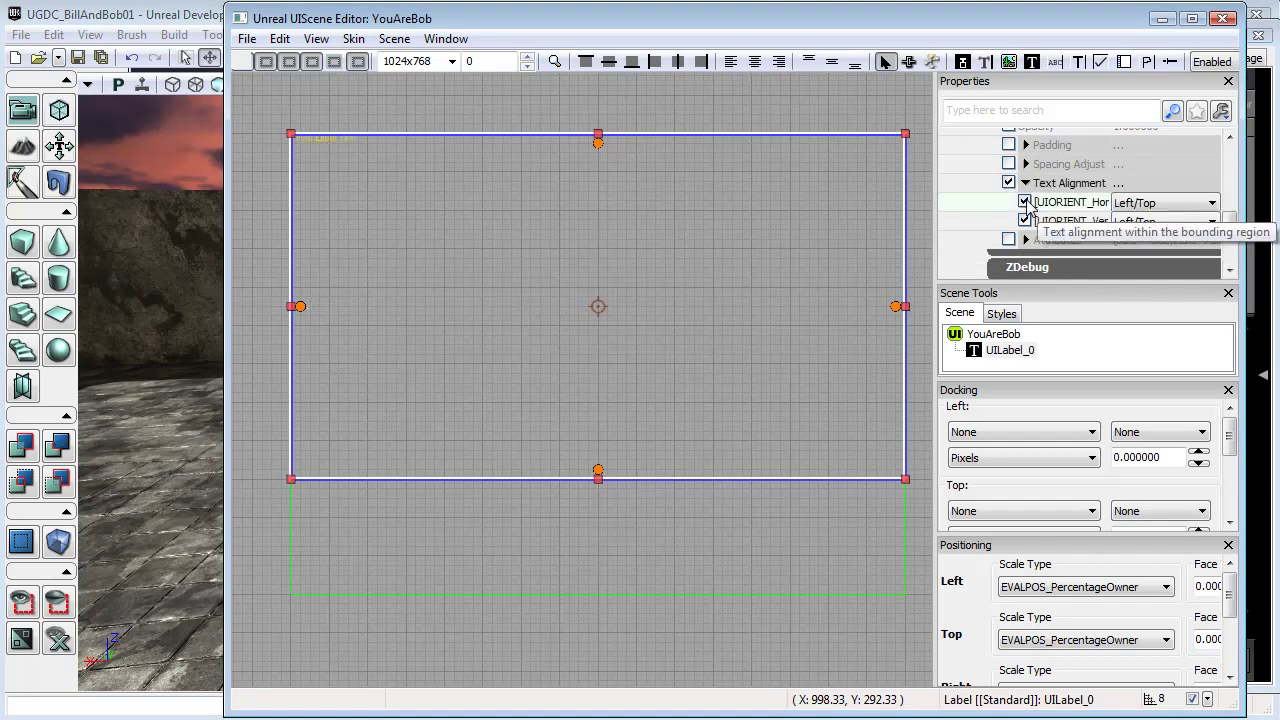
pyautogui.click(1172, 205)
pyautogui.click(1167, 233)
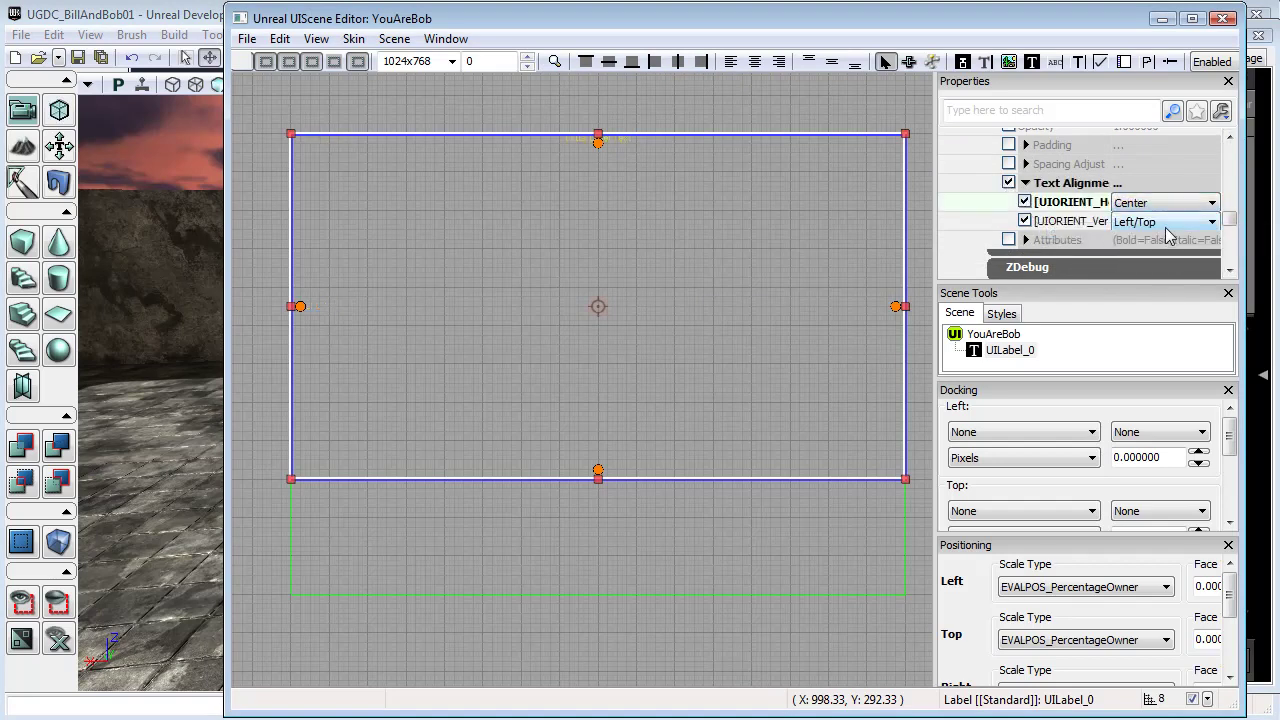
pyautogui.click(1173, 222)
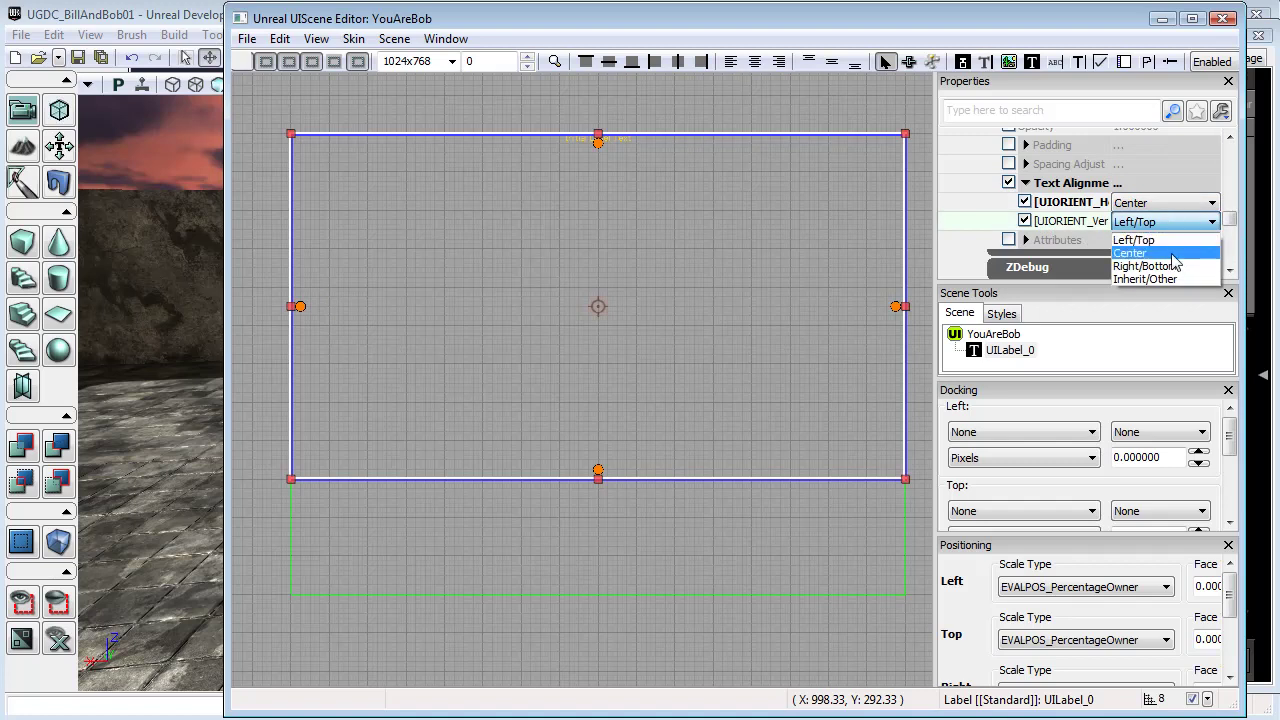
pyautogui.click(1172, 246)
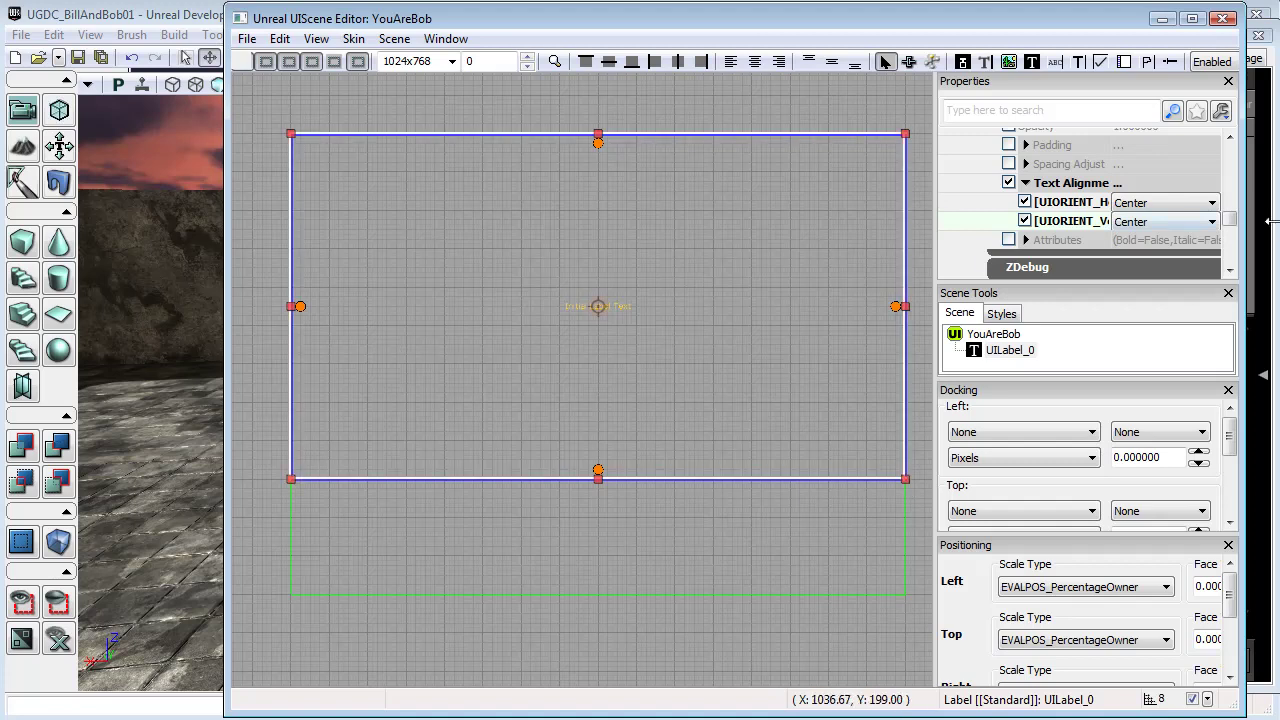
# Step: Enable the label's Draw Font override and select MF_LargeFont among all Fonts in the Content Browser
pyautogui.moveTo(1230, 222); pyautogui.dragTo(1230, 213)
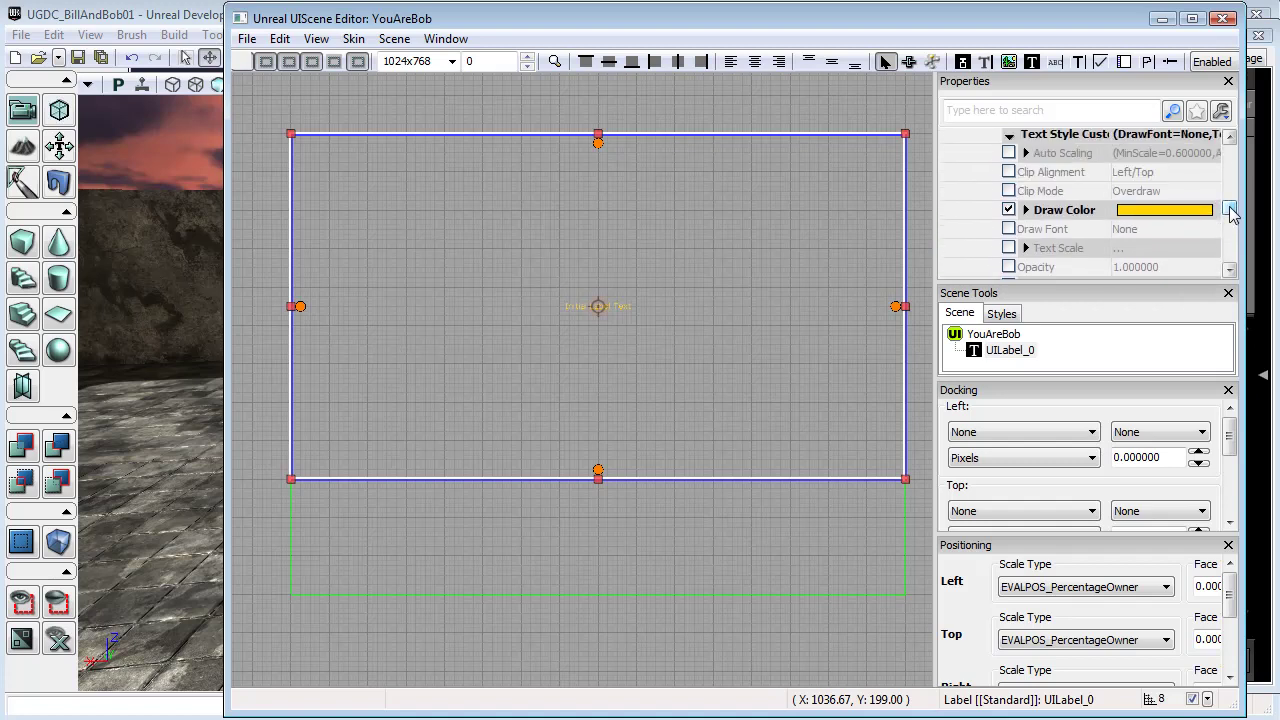
pyautogui.click(1130, 230)
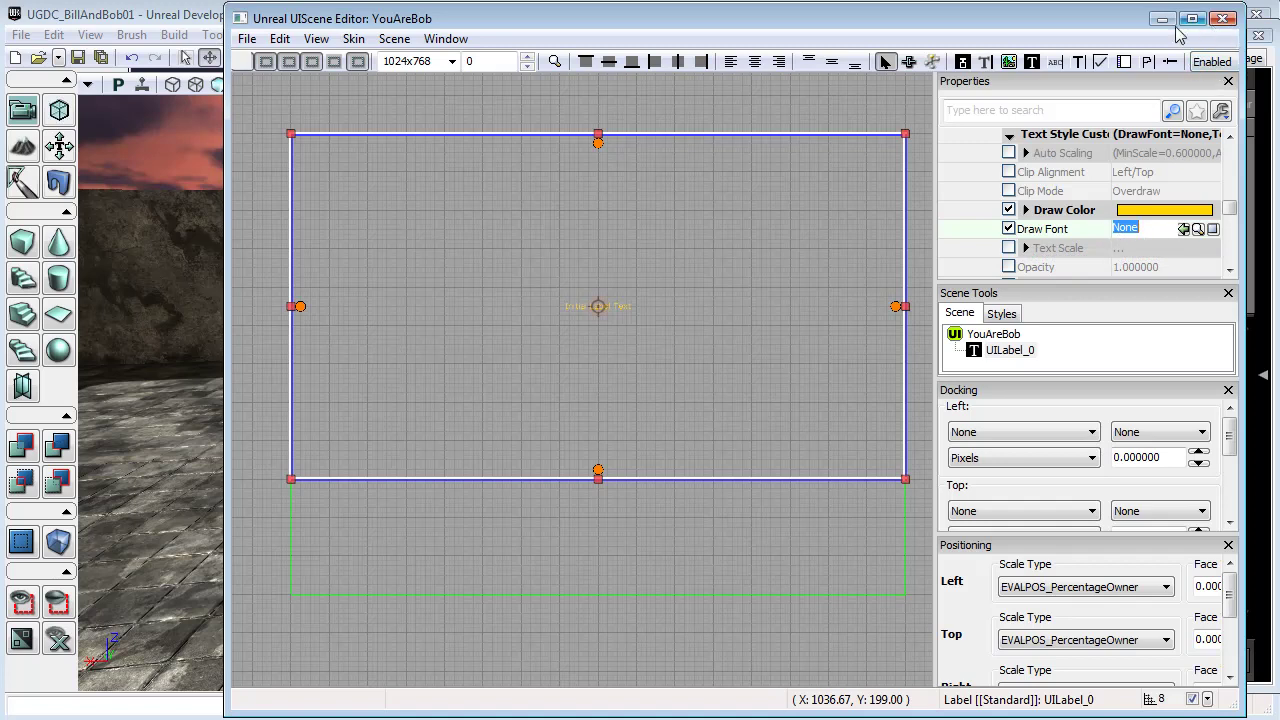
pyautogui.moveTo(1128, 28); pyautogui.dragTo(1026, 31)
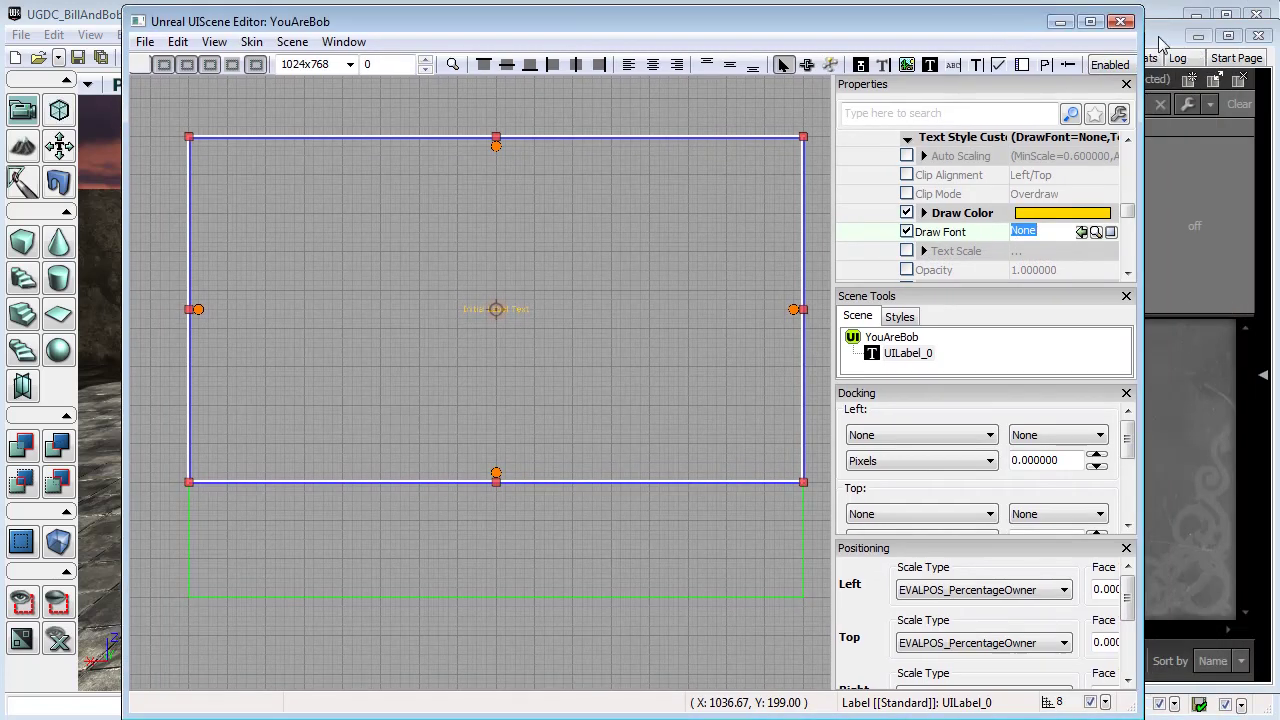
pyautogui.click(1160, 38)
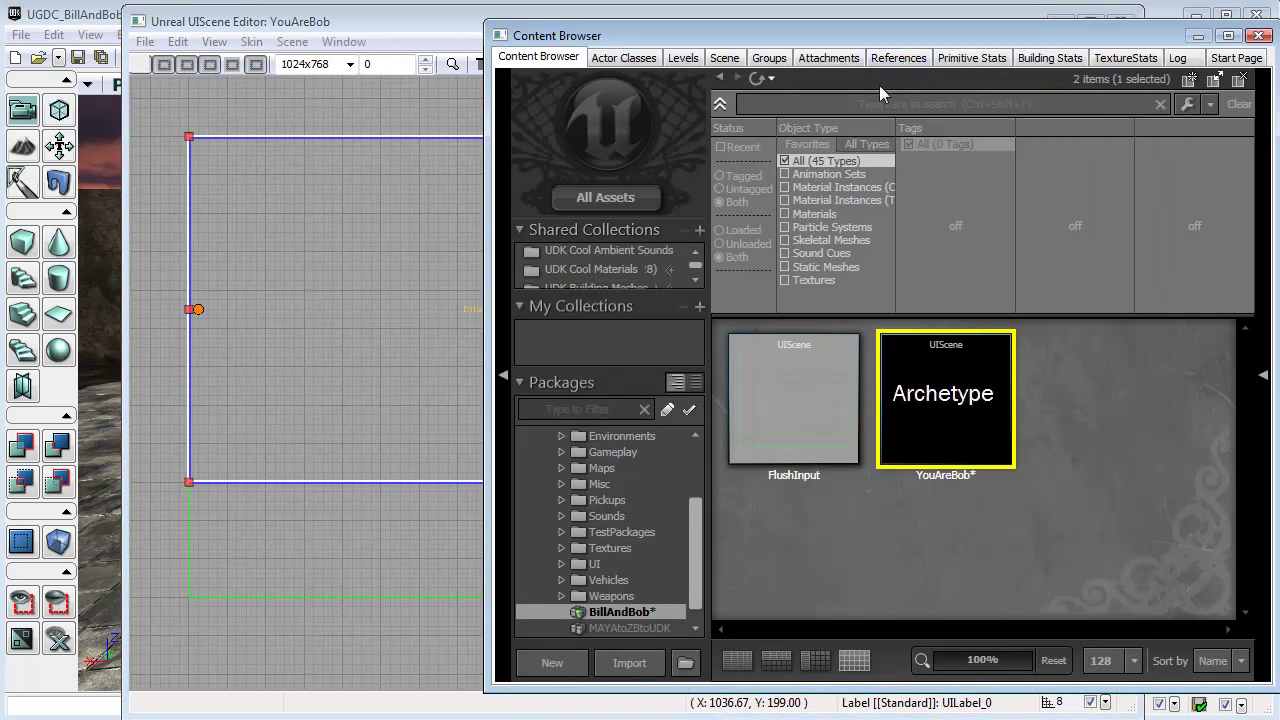
pyautogui.click(640, 199)
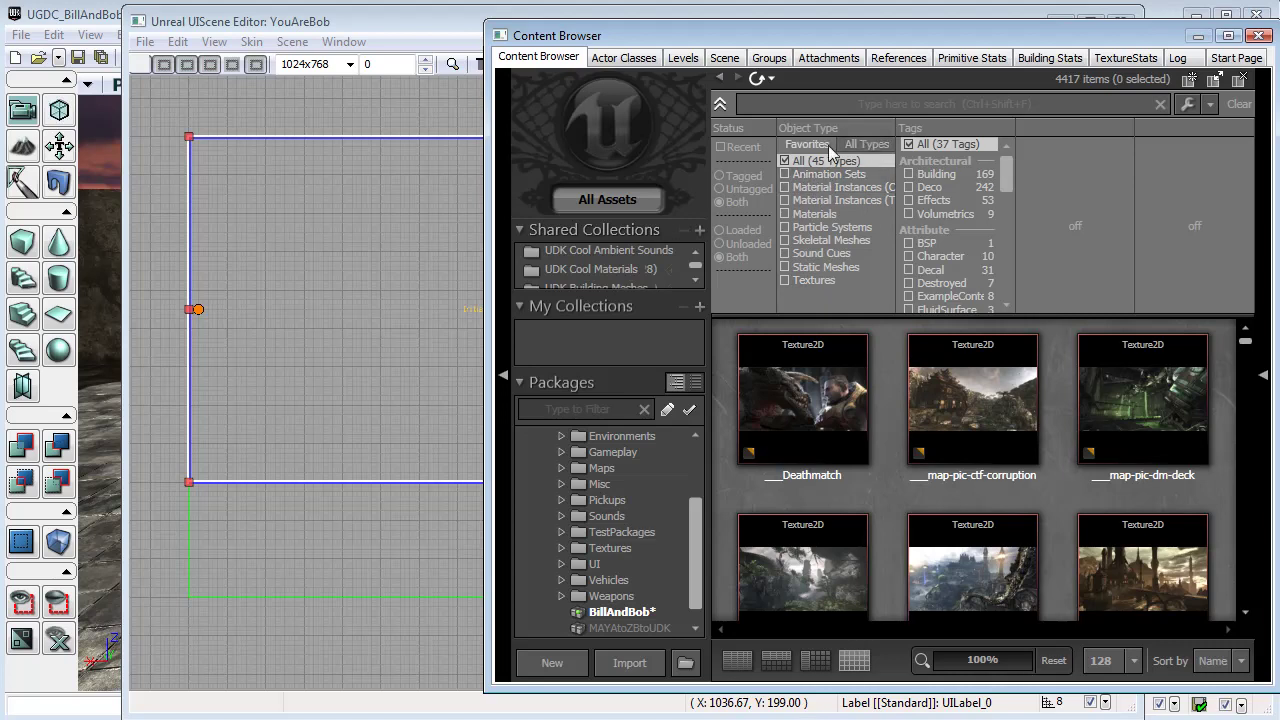
pyautogui.click(870, 146)
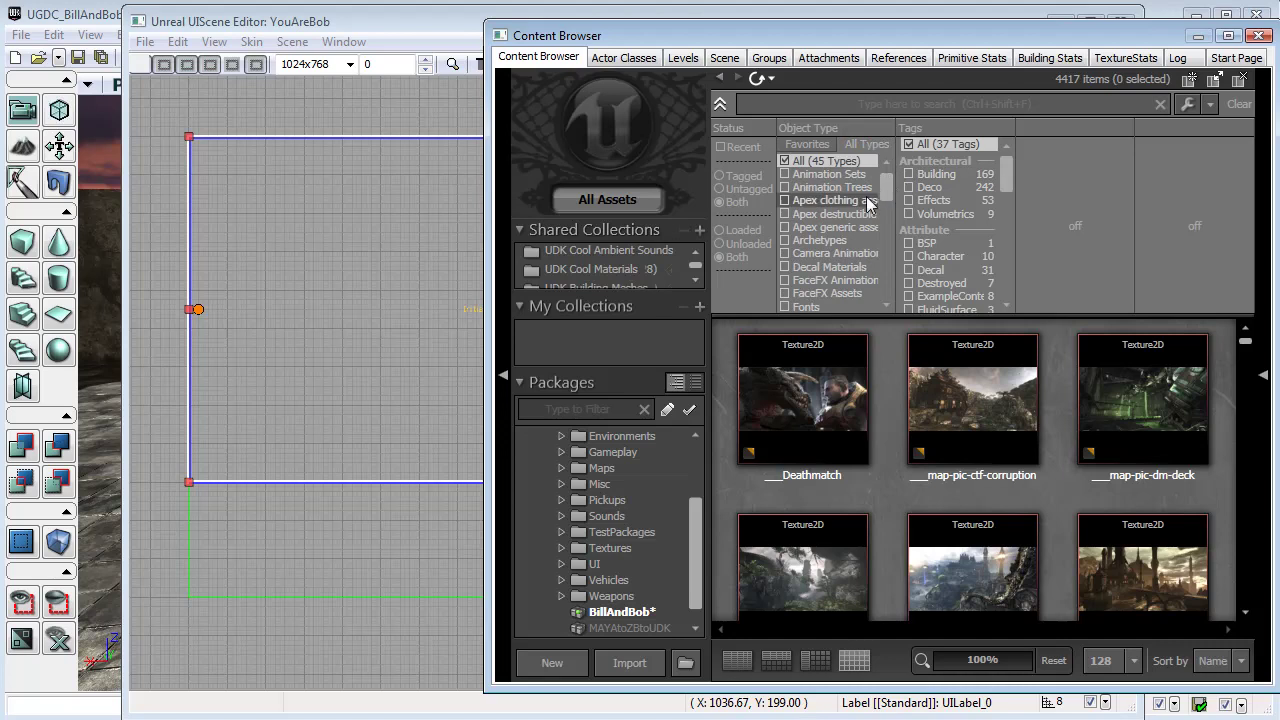
pyautogui.click(805, 309)
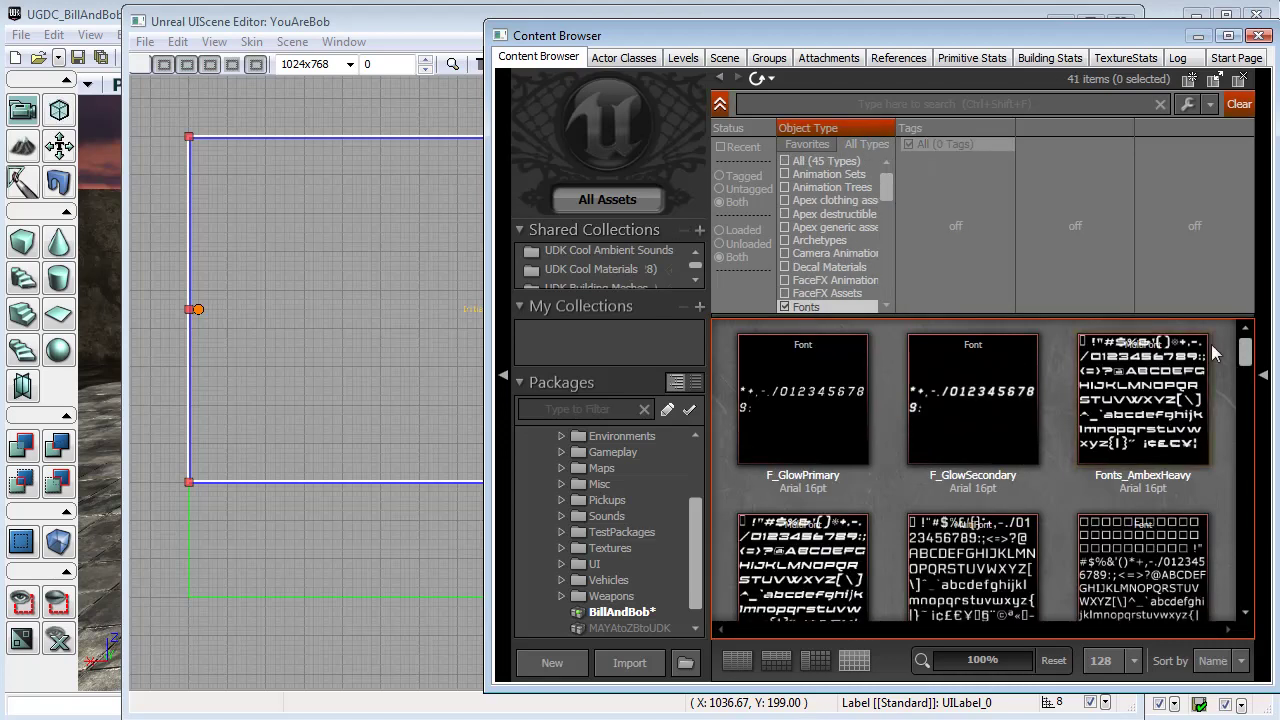
pyautogui.moveTo(1246, 352)
pyautogui.mouseDown()
pyautogui.moveTo(1258, 462)
pyautogui.moveTo(1256, 432)
pyautogui.mouseUp()
pyautogui.click(1163, 372)
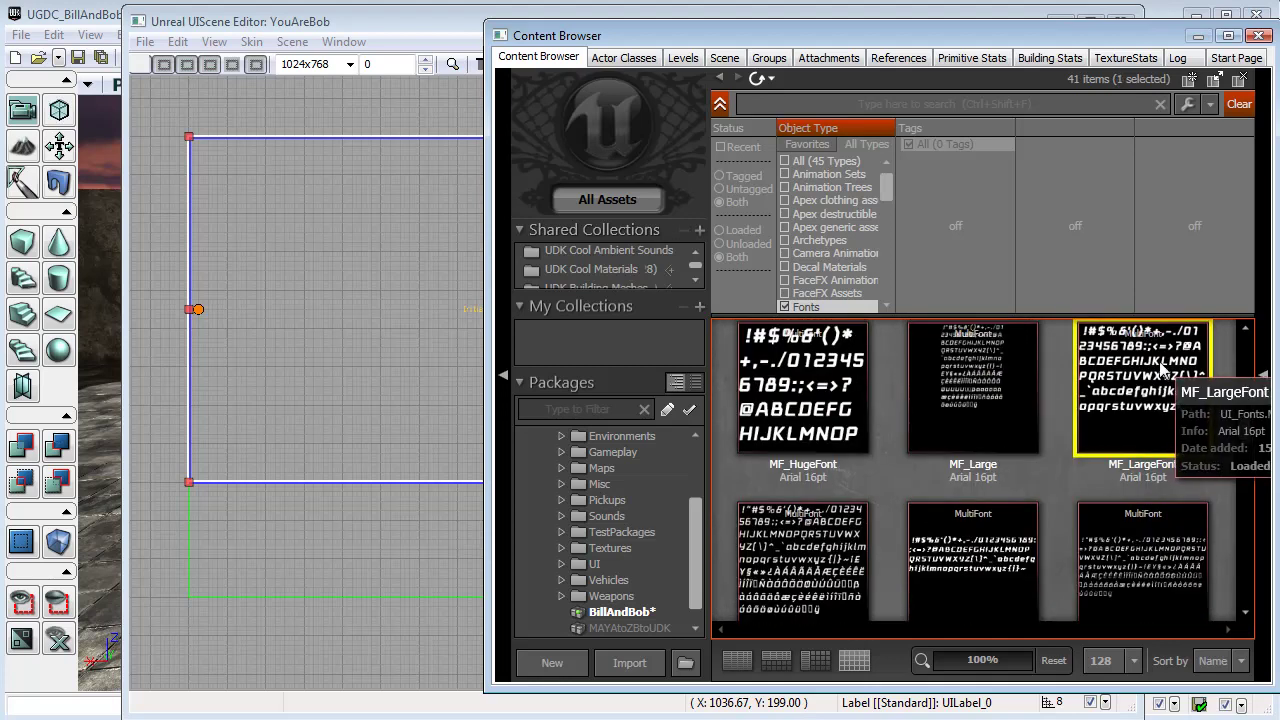
pyautogui.click(396, 28)
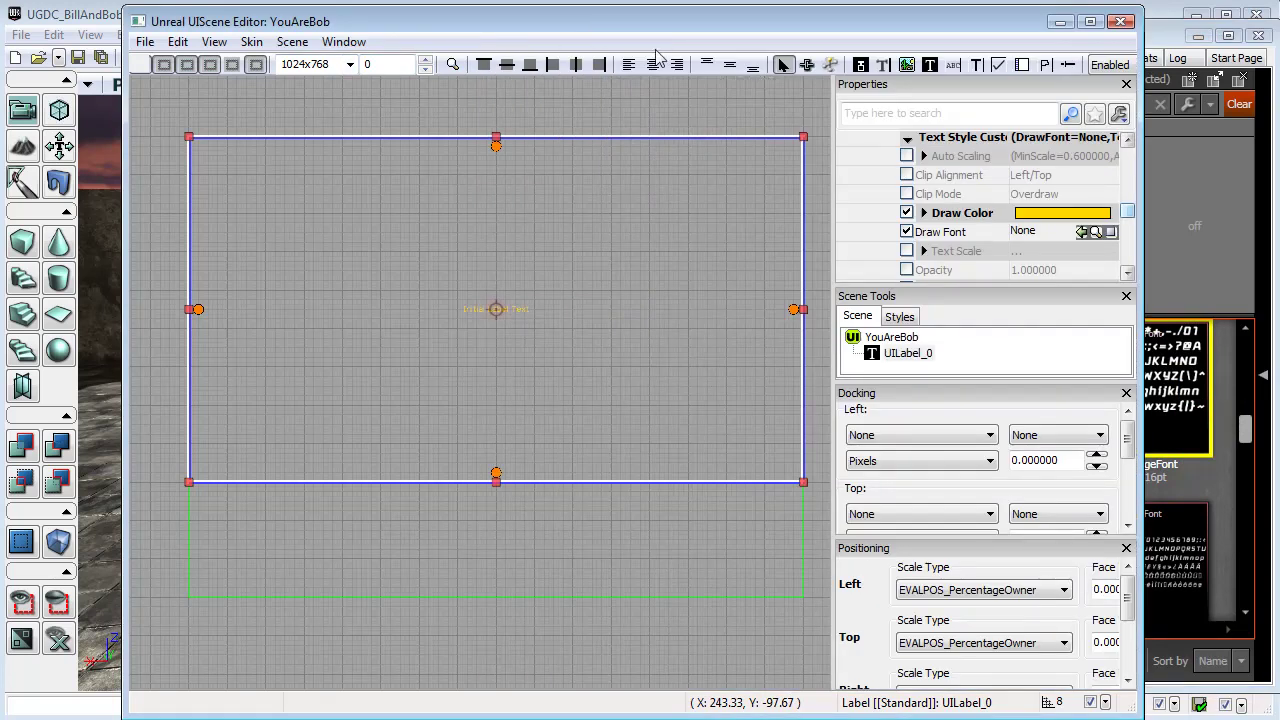
# Step: Assign the selected MF_LargeFont to UILabel_0's Draw Font
pyautogui.click(1082, 232)
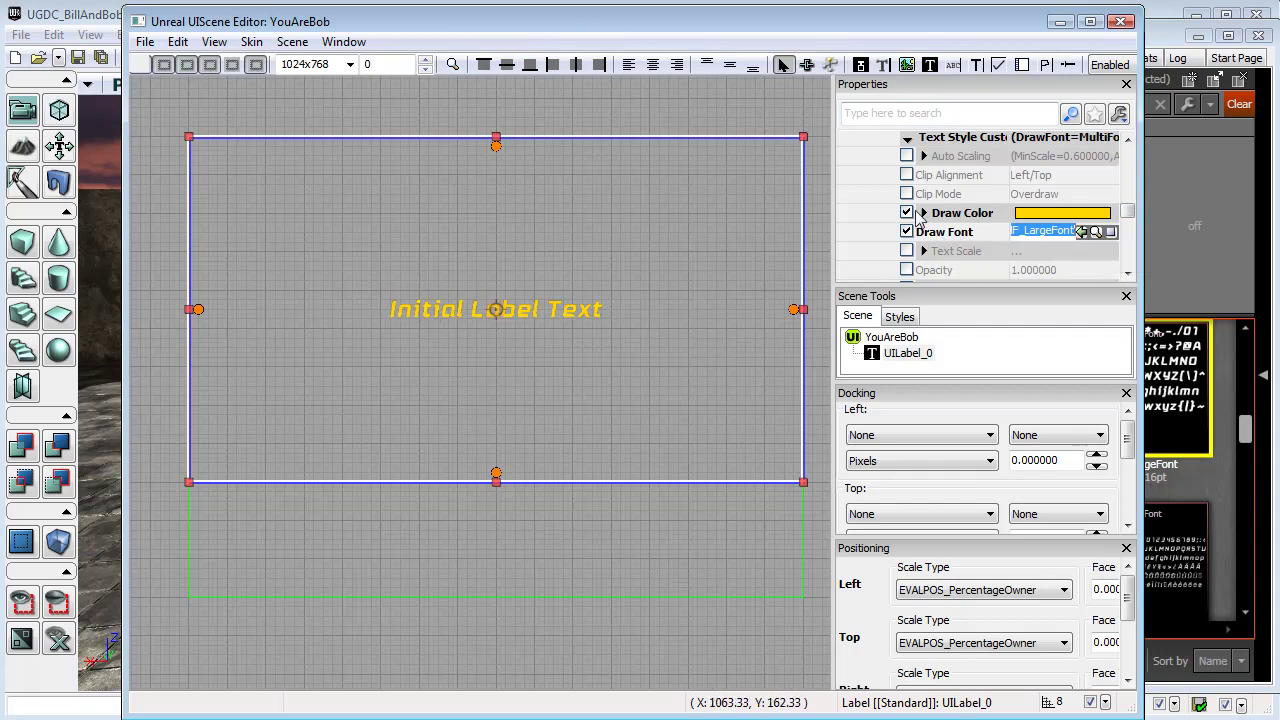
pyautogui.moveTo(1128, 214)
pyautogui.mouseDown()
pyautogui.moveTo(1136, 238)
pyautogui.moveTo(1128, 229)
pyautogui.mouseUp()
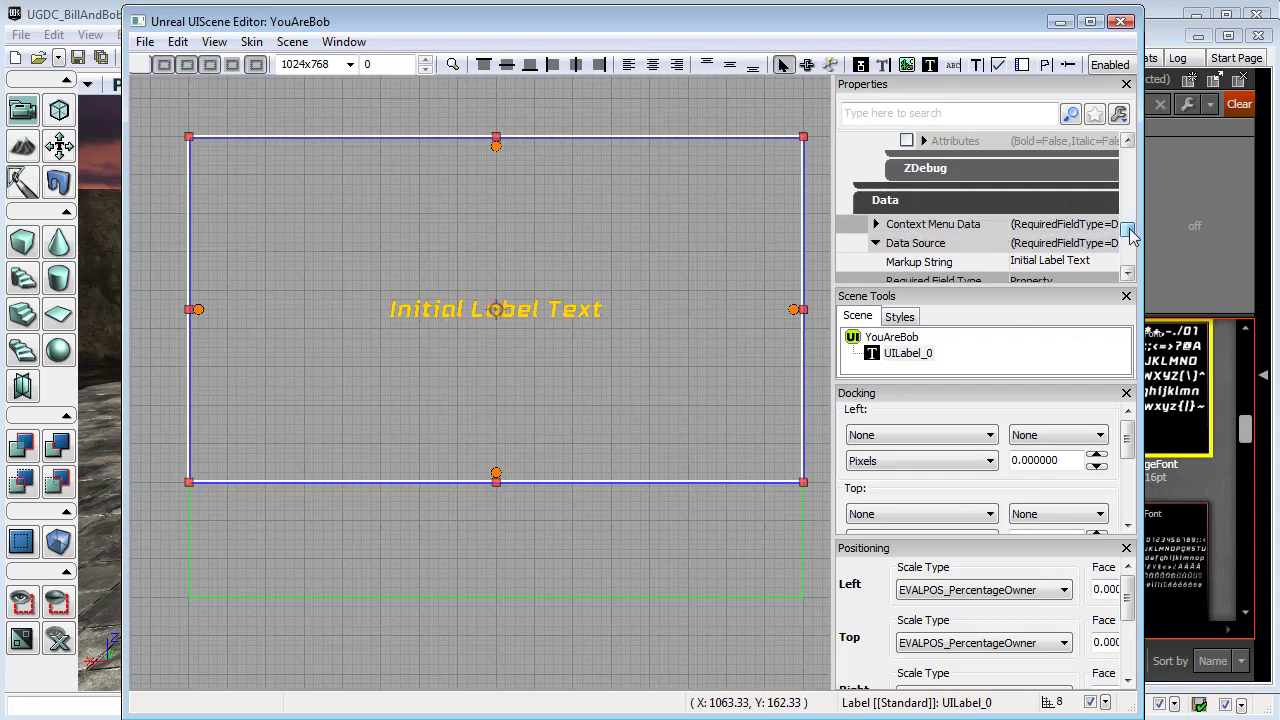
# Step: Change UILabel_0's Data Source markup string to 'You are Bob!'
pyautogui.moveTo(1130, 234); pyautogui.dragTo(1113, 200)
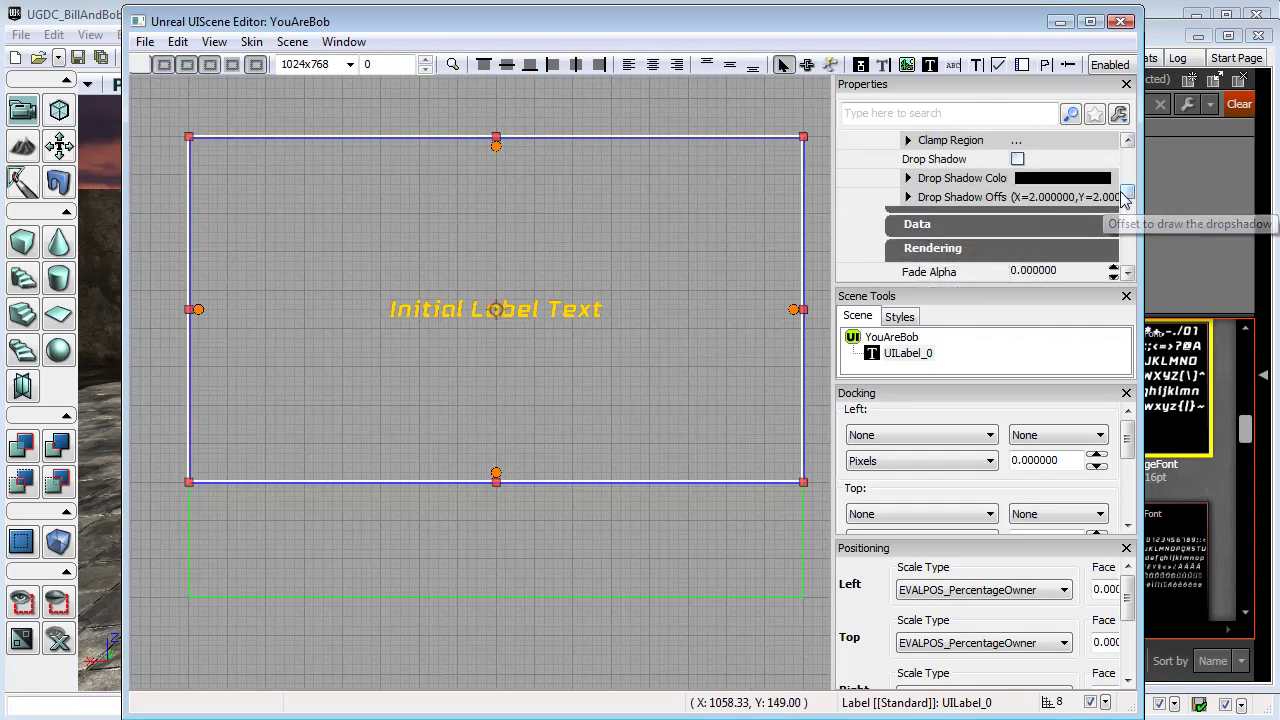
pyautogui.moveTo(1127, 195); pyautogui.dragTo(1129, 238)
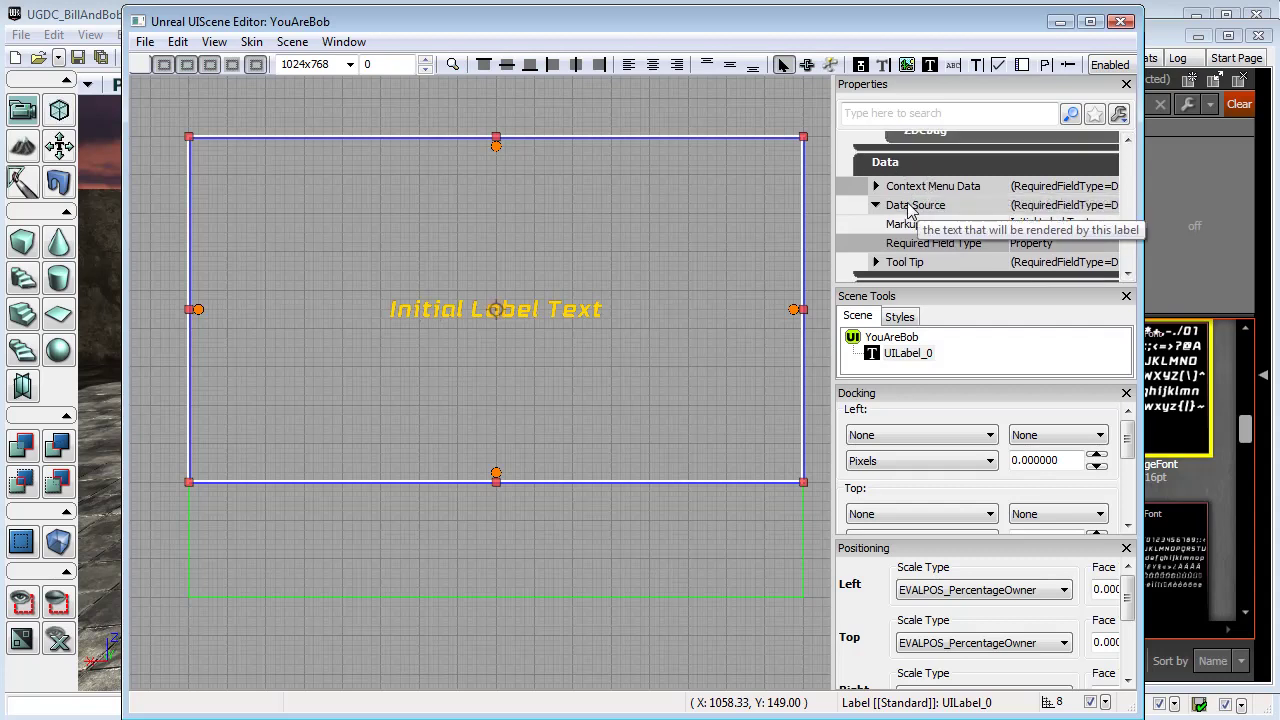
pyautogui.doubleClick(908, 207)
pyautogui.click(876, 207)
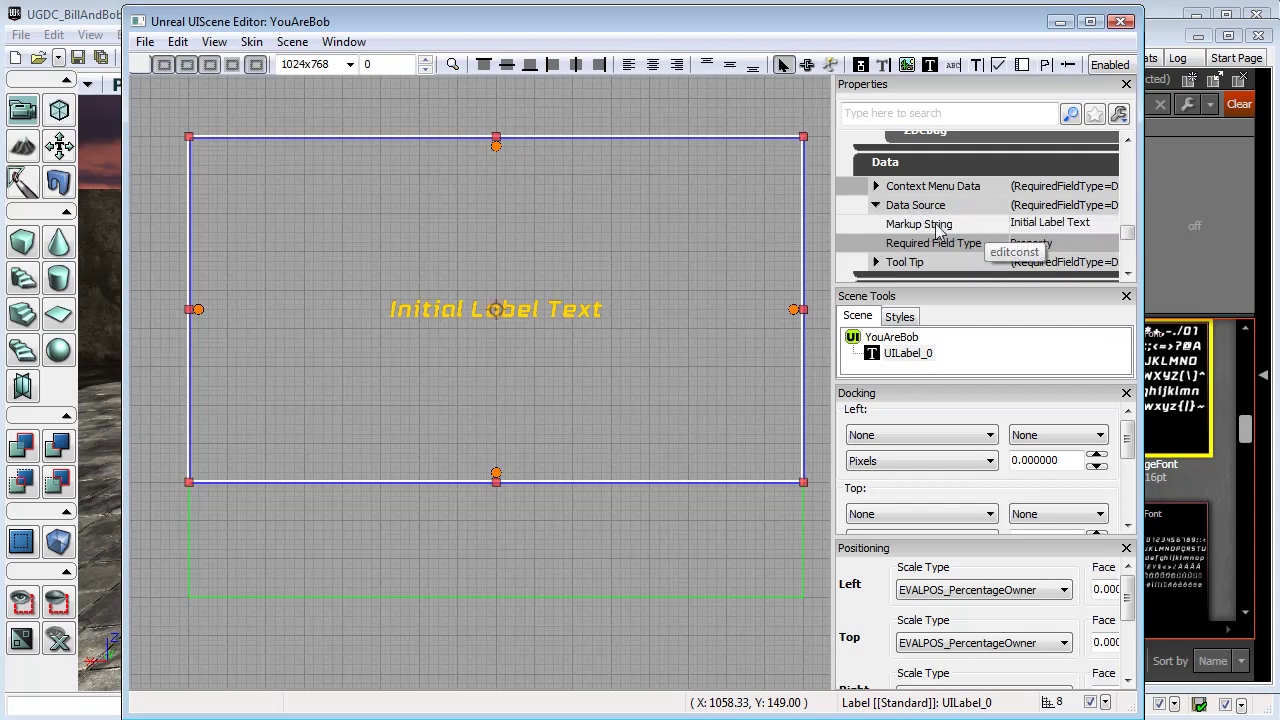
pyautogui.click(1056, 224)
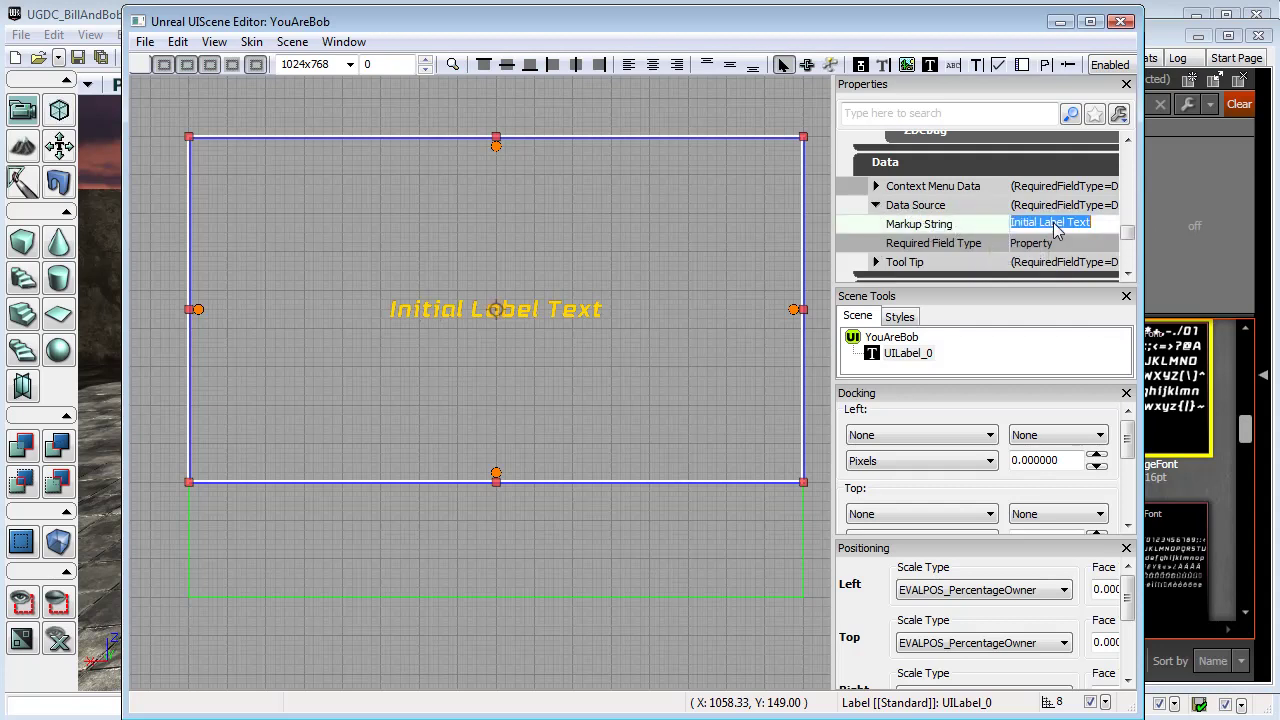
pyautogui.write('You are Bob!')
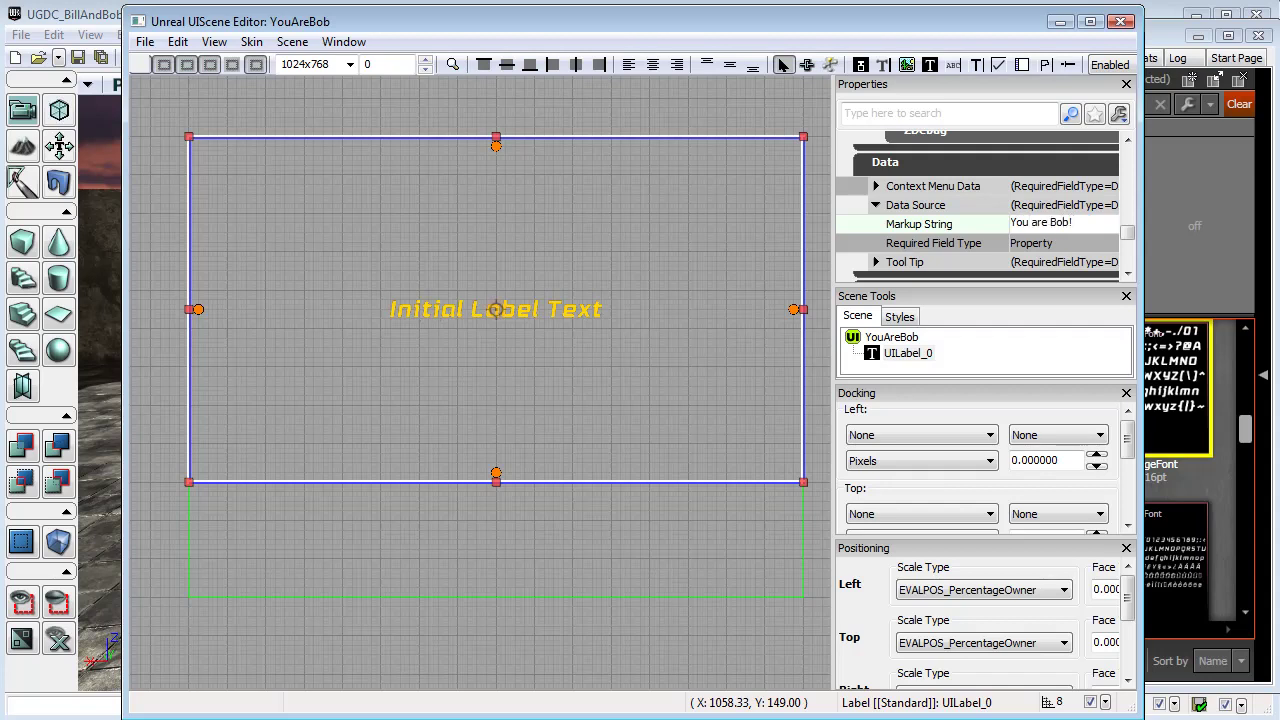
pyautogui.press('Return')
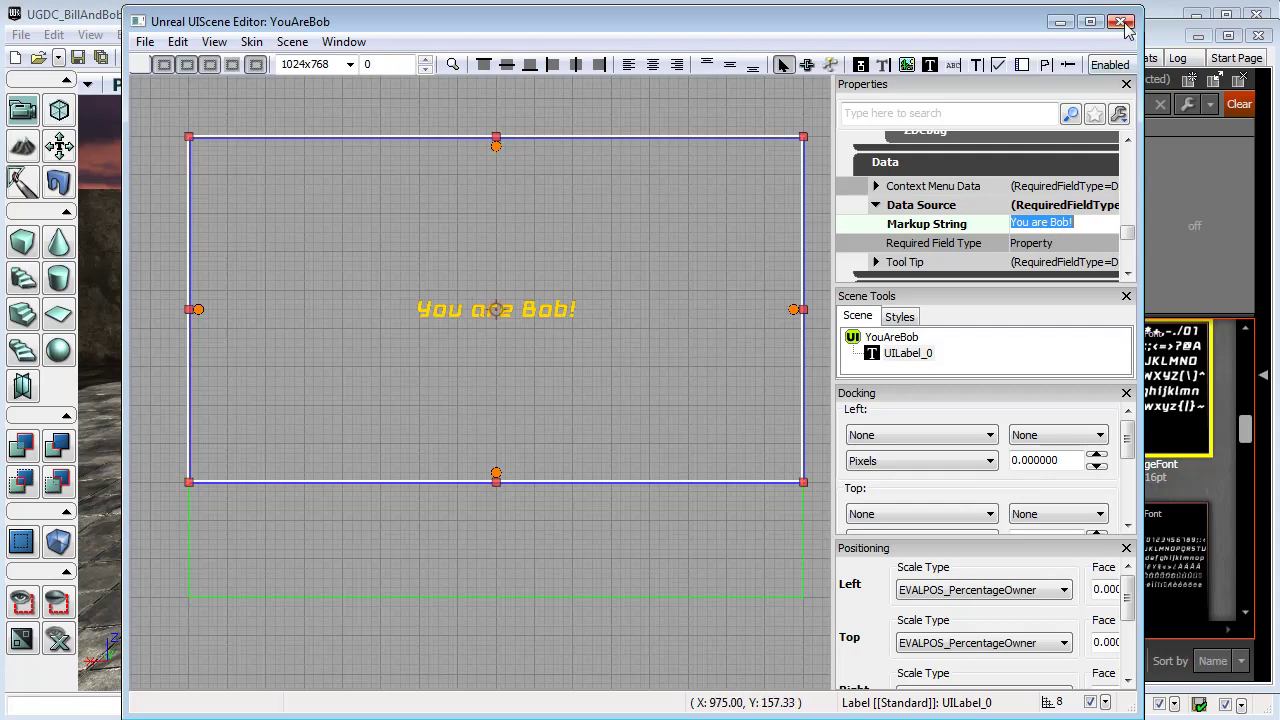
# Step: Close the YouAreBob scene editor and save the BillAndBob package
pyautogui.click(692, 112)
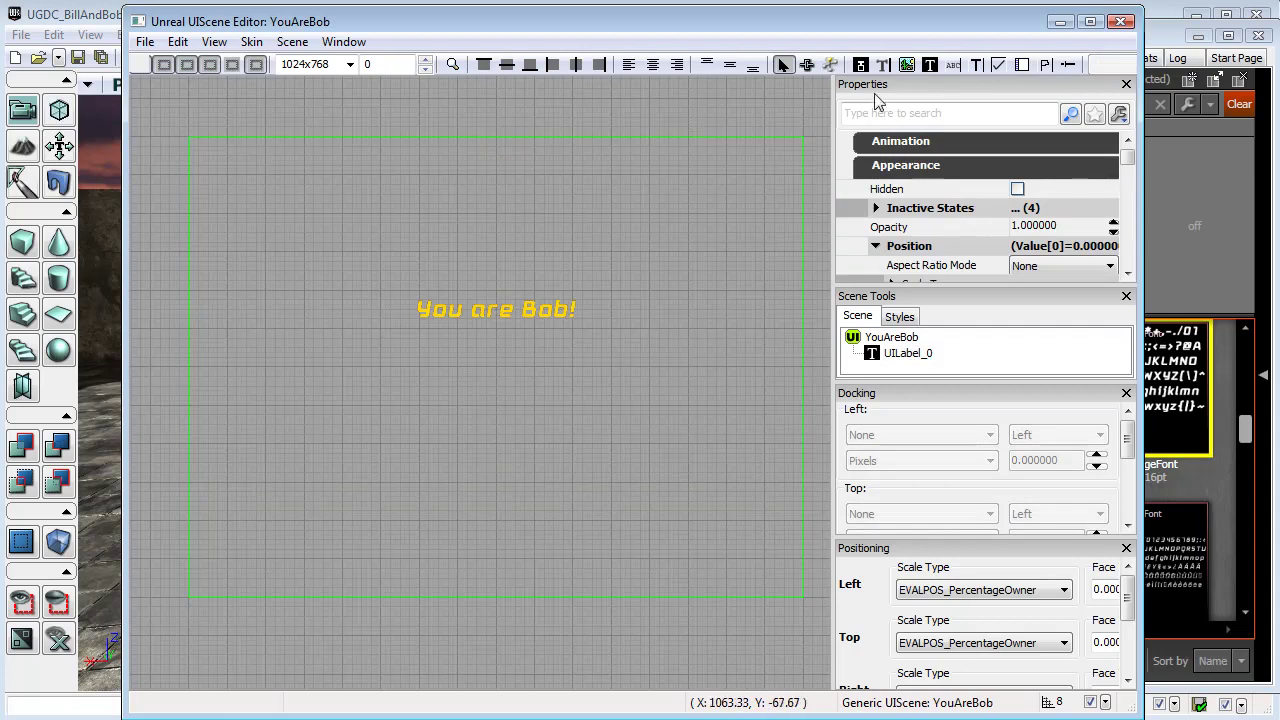
pyautogui.click(1122, 22)
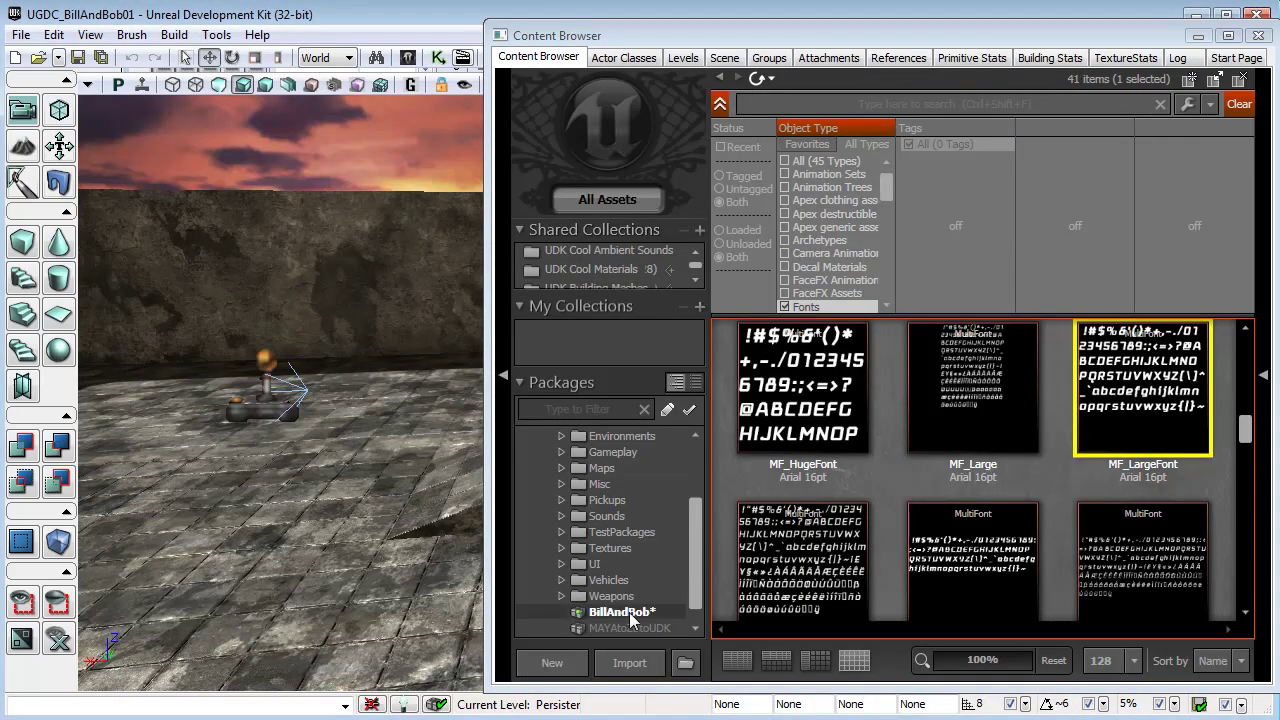
pyautogui.click(1239, 103)
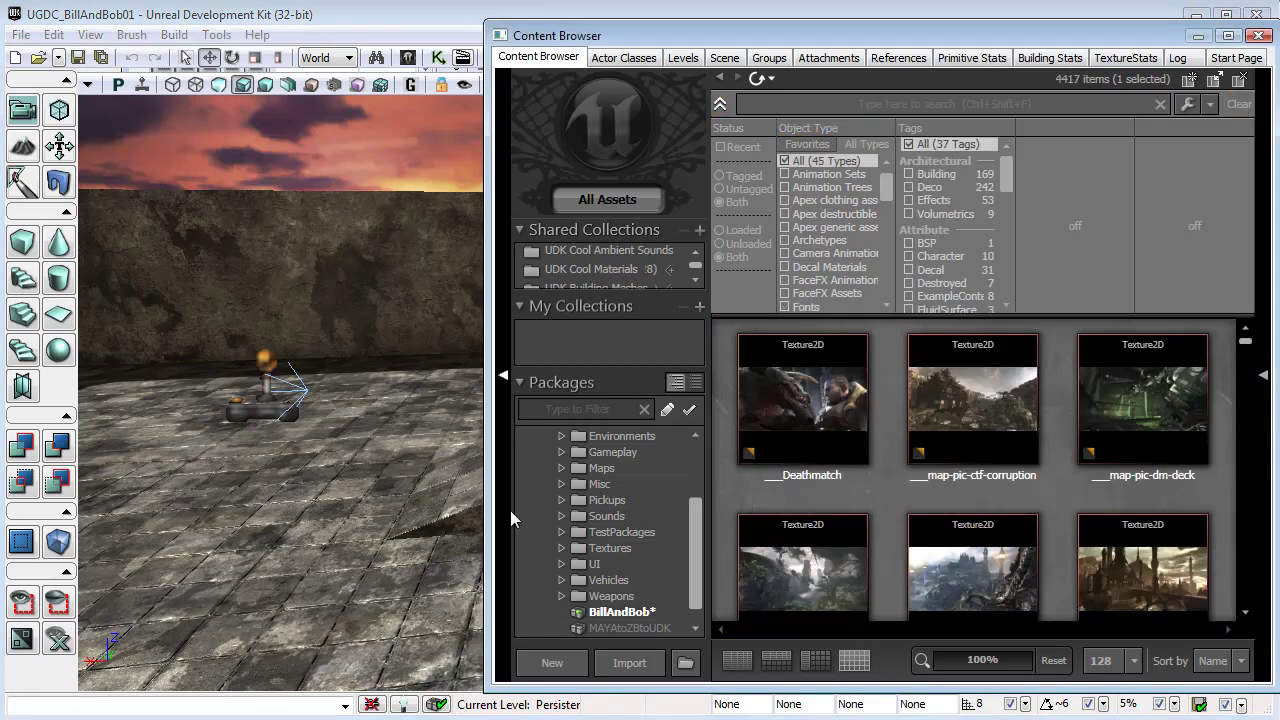
pyautogui.click(612, 598)
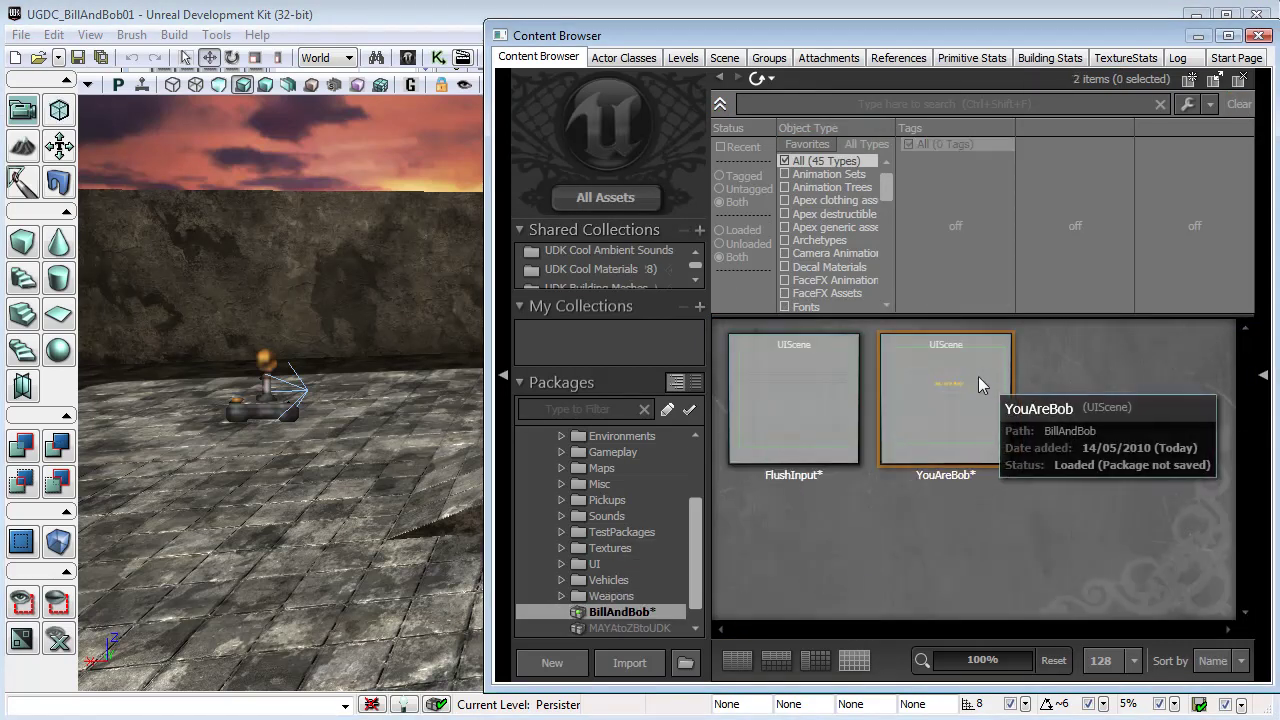
pyautogui.rightClick(630, 614)
pyautogui.click(688, 626)
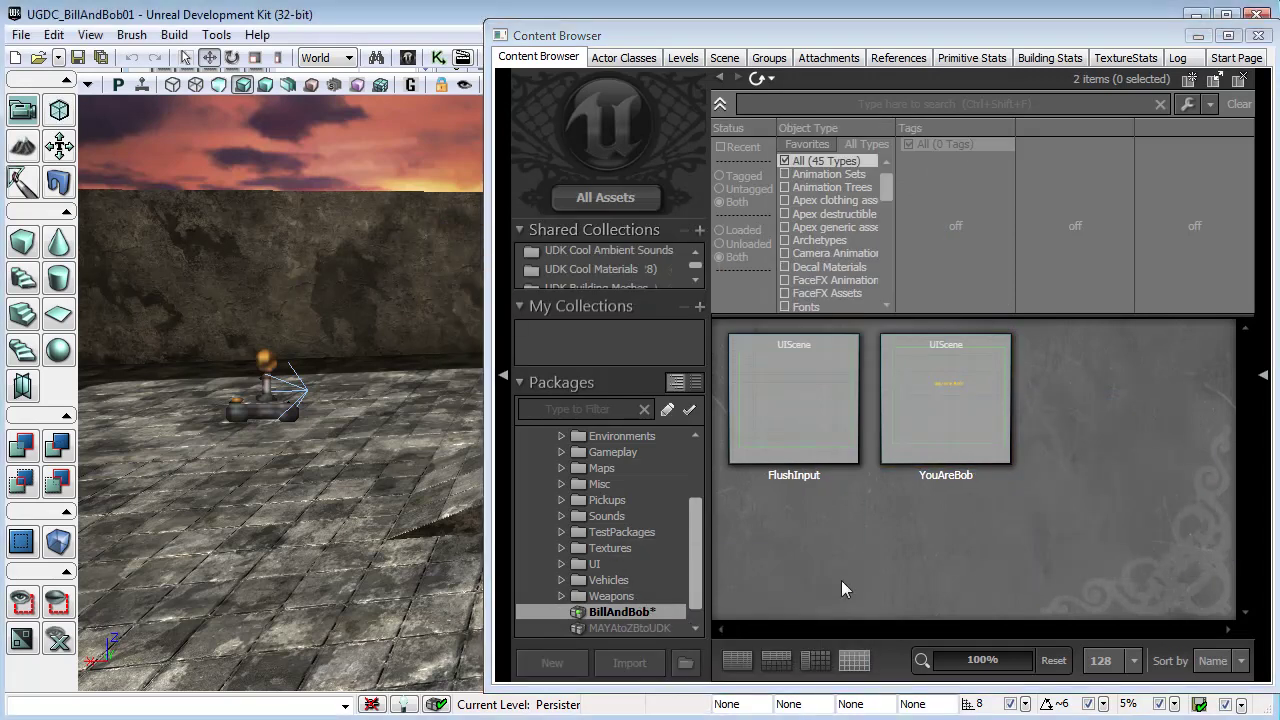
pyautogui.click(948, 396)
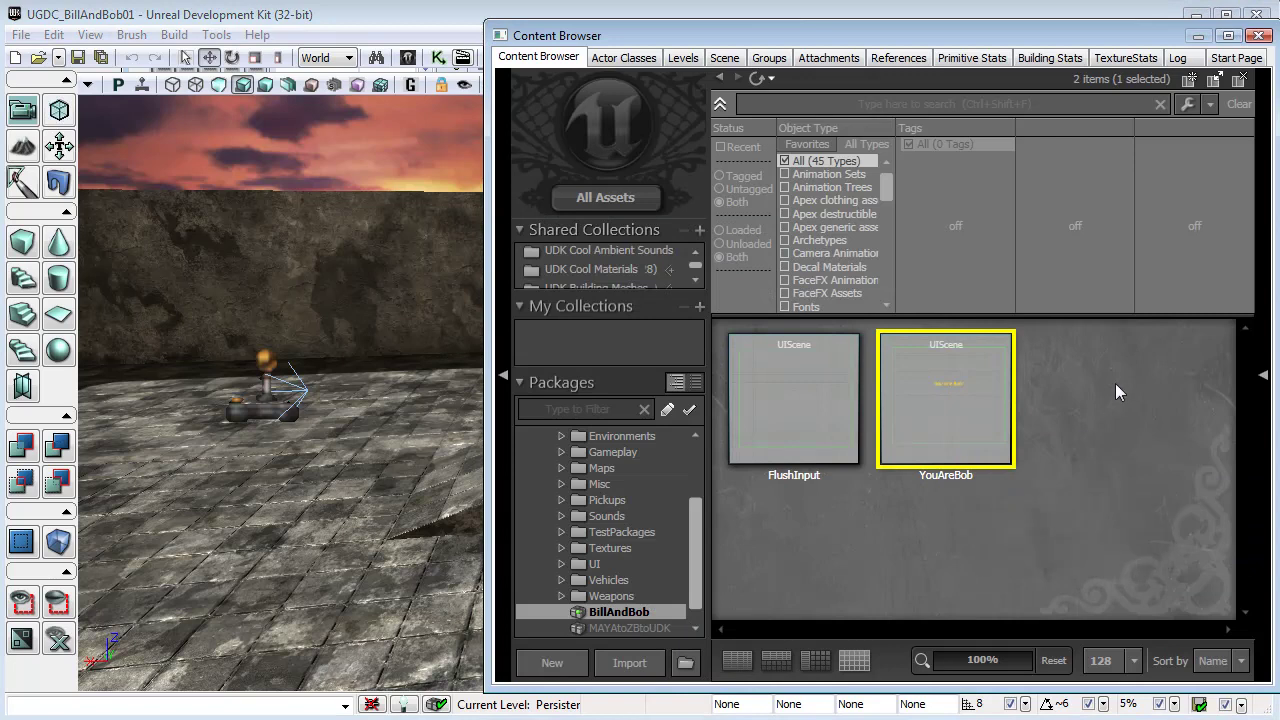
# Step: Close the Content Browser and bring up Kismet with empty graph space in view
pyautogui.click(1259, 37)
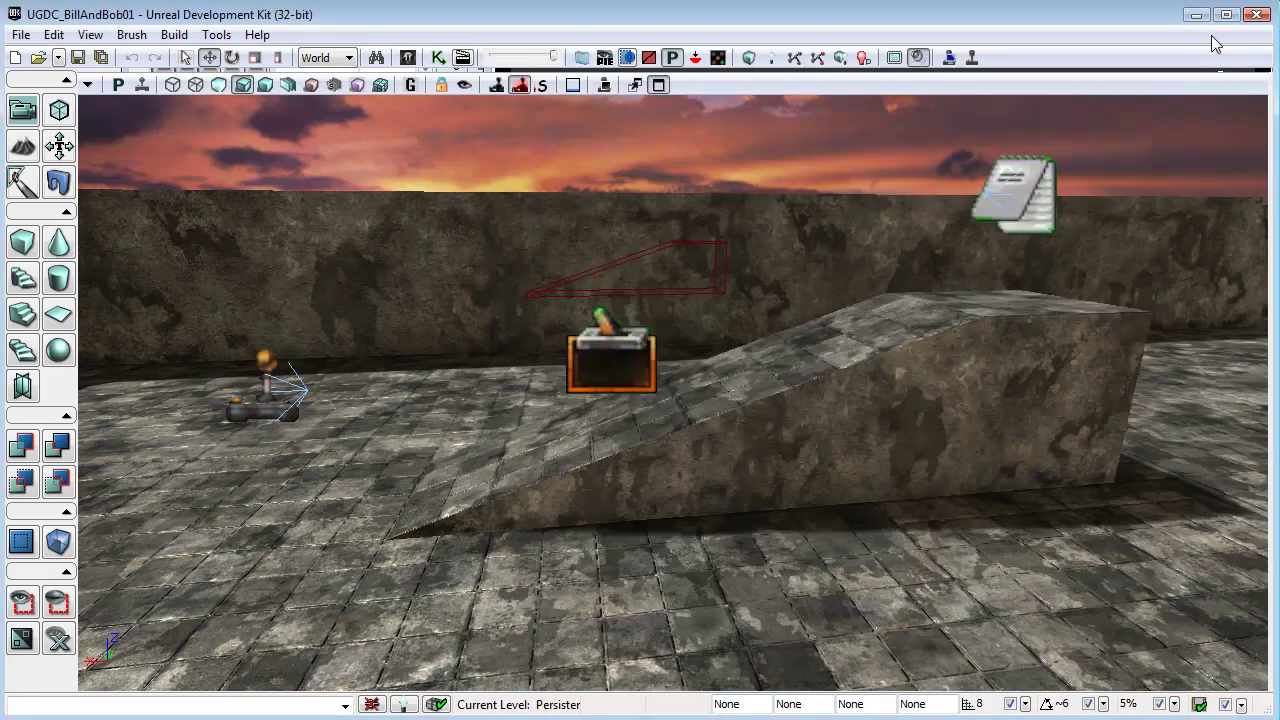
pyautogui.click(437, 57)
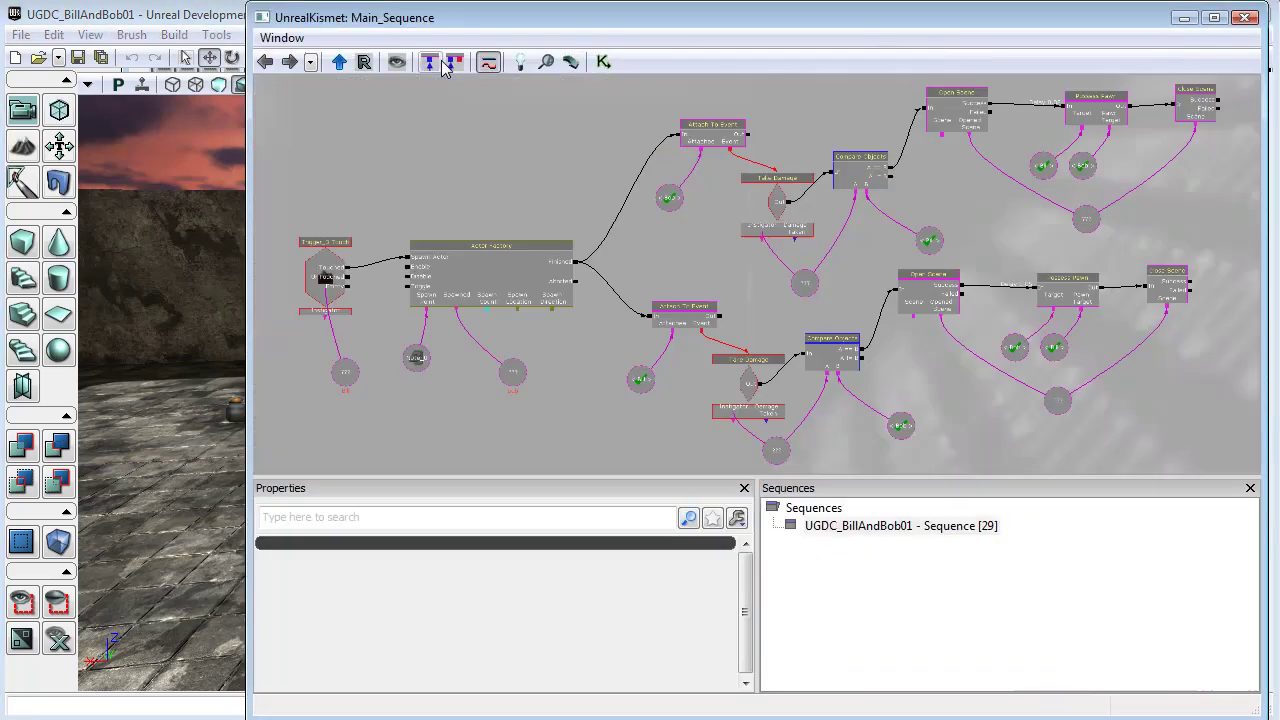
pyautogui.click(1086, 218)
pyautogui.moveTo(1254, 131)
pyautogui.mouseDown()
pyautogui.moveTo(750, 203)
pyautogui.moveTo(708, 195)
pyautogui.moveTo(713, 280)
pyautogui.moveTo(620, 228)
pyautogui.mouseUp()
pyautogui.scroll(3, 708, 195)
pyautogui.scroll(1, 708, 195)
# Step: Add an Open Scene action and a Close Scene action to the main sequence
pyautogui.rightClick(680, 60)
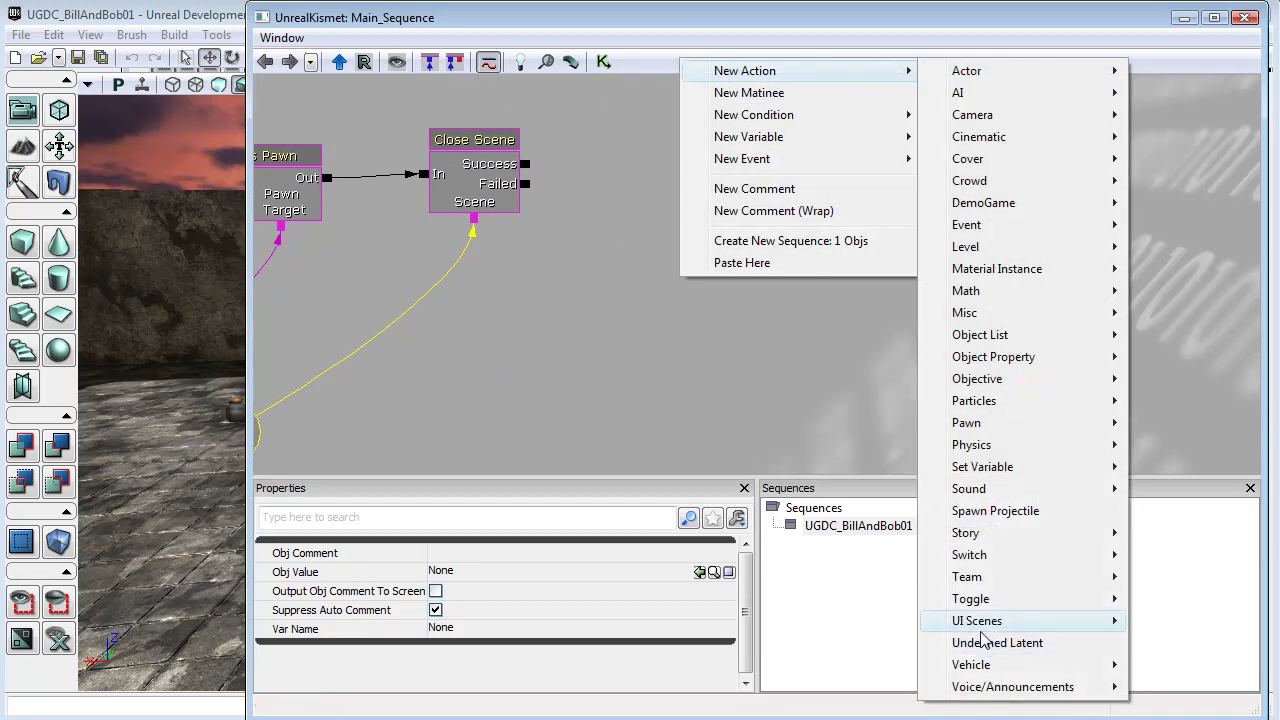
pyautogui.moveTo(977, 621)
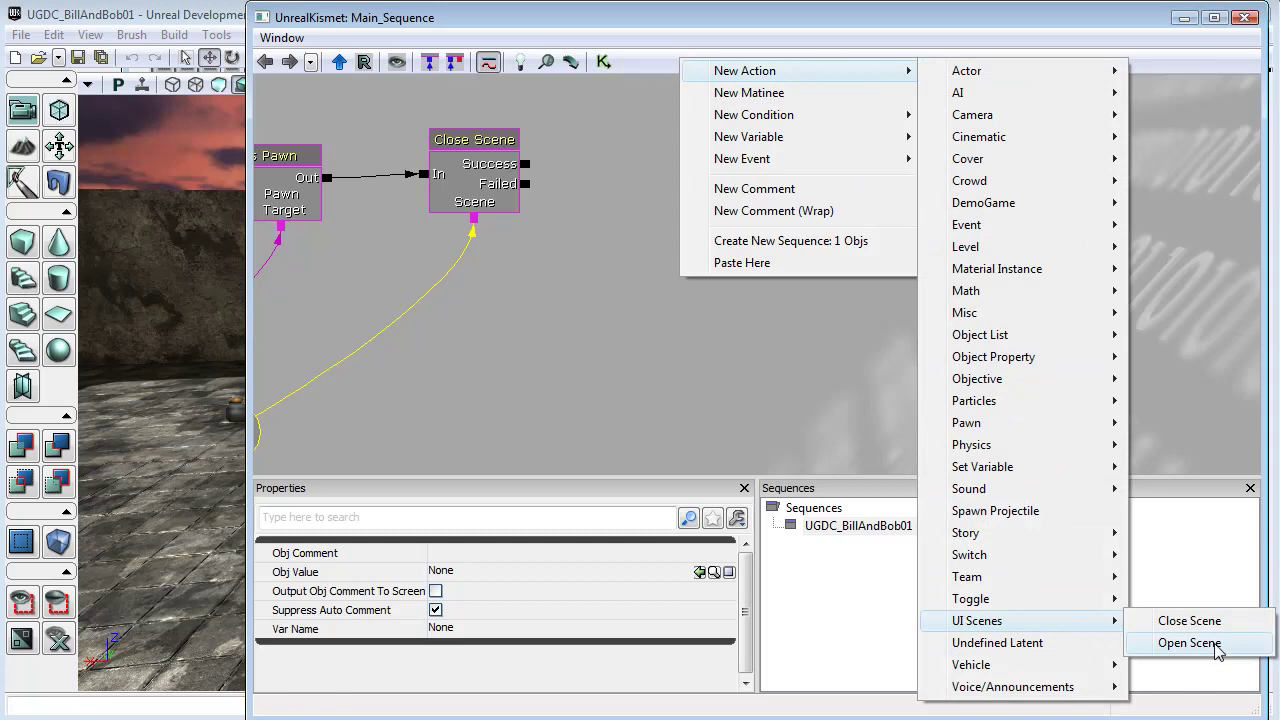
pyautogui.click(1195, 645)
pyautogui.rightClick(911, 80)
pyautogui.moveTo(977, 68)
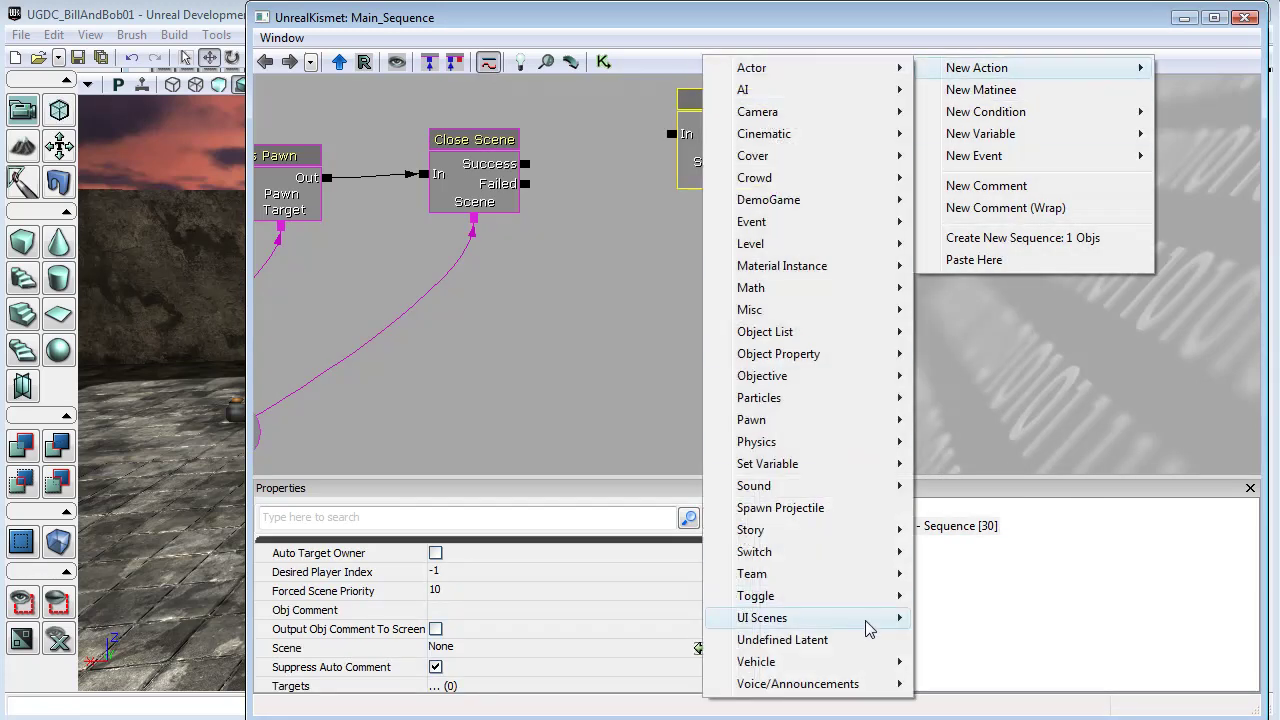
pyautogui.moveTo(762, 617)
pyautogui.click(981, 620)
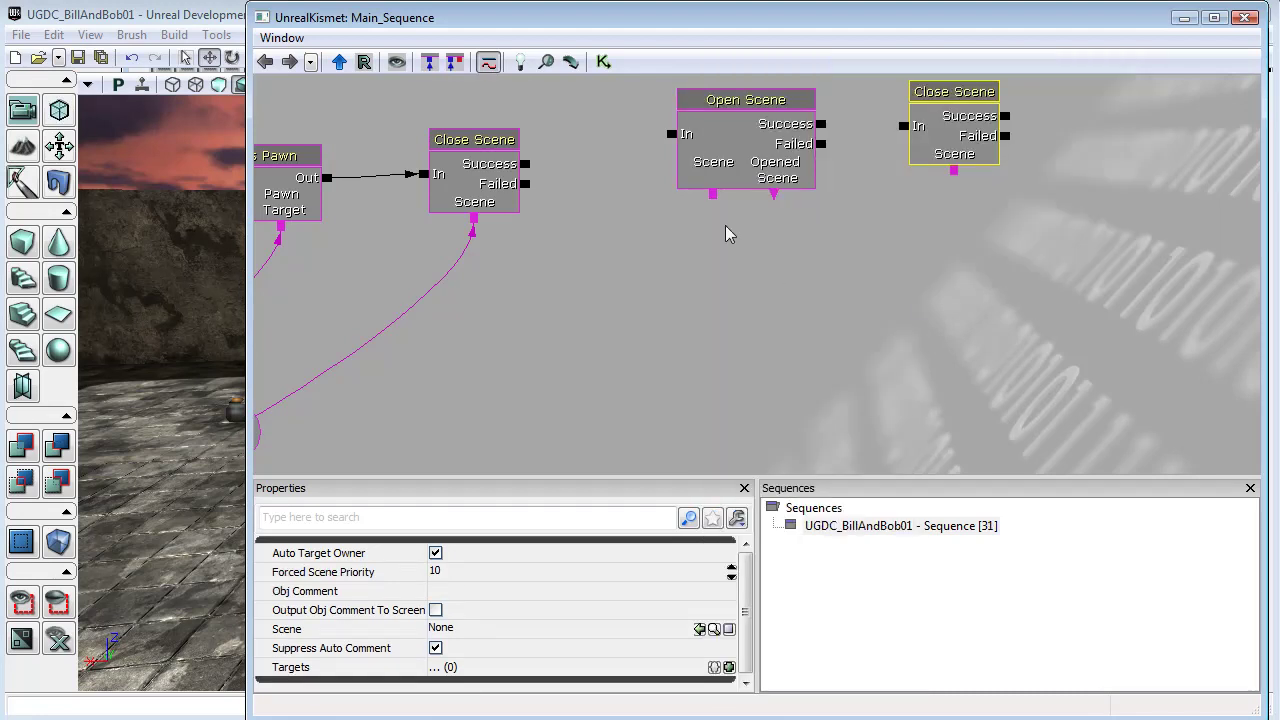
pyautogui.click(740, 132)
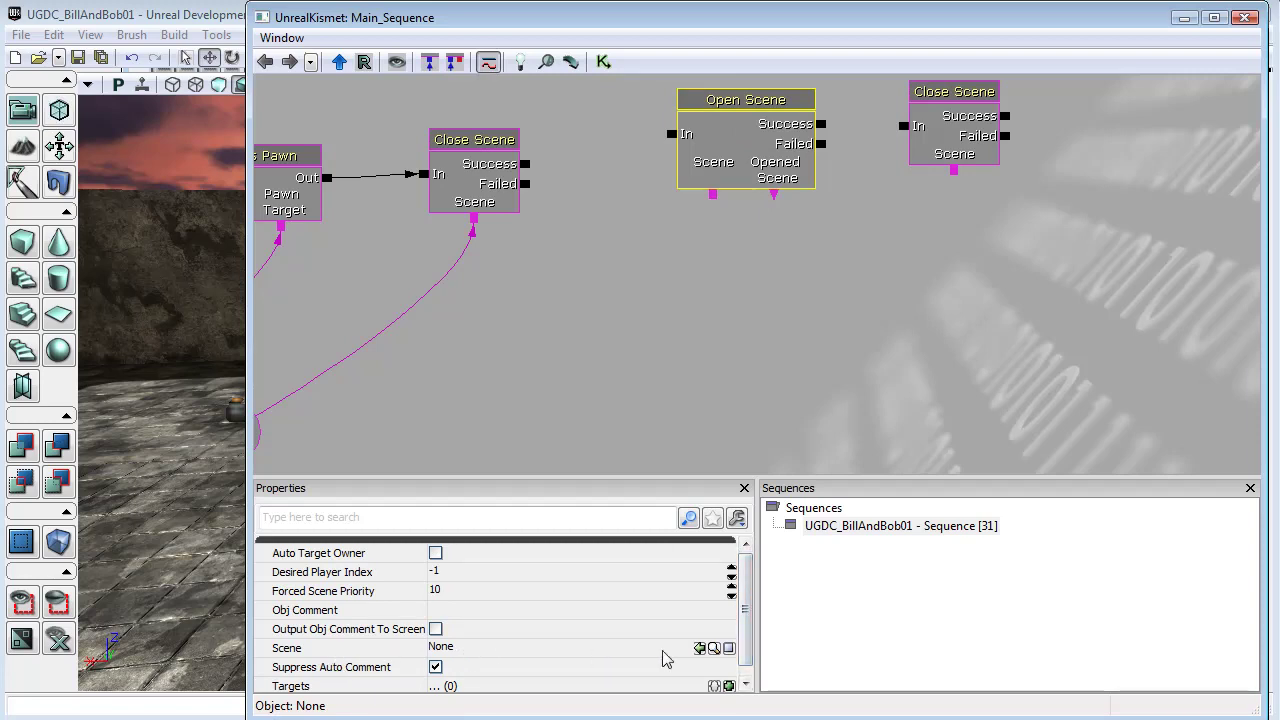
# Step: Assign the YouAreBob scene to the Open Scene action and place it beside Close Scene
pyautogui.click(699, 648)
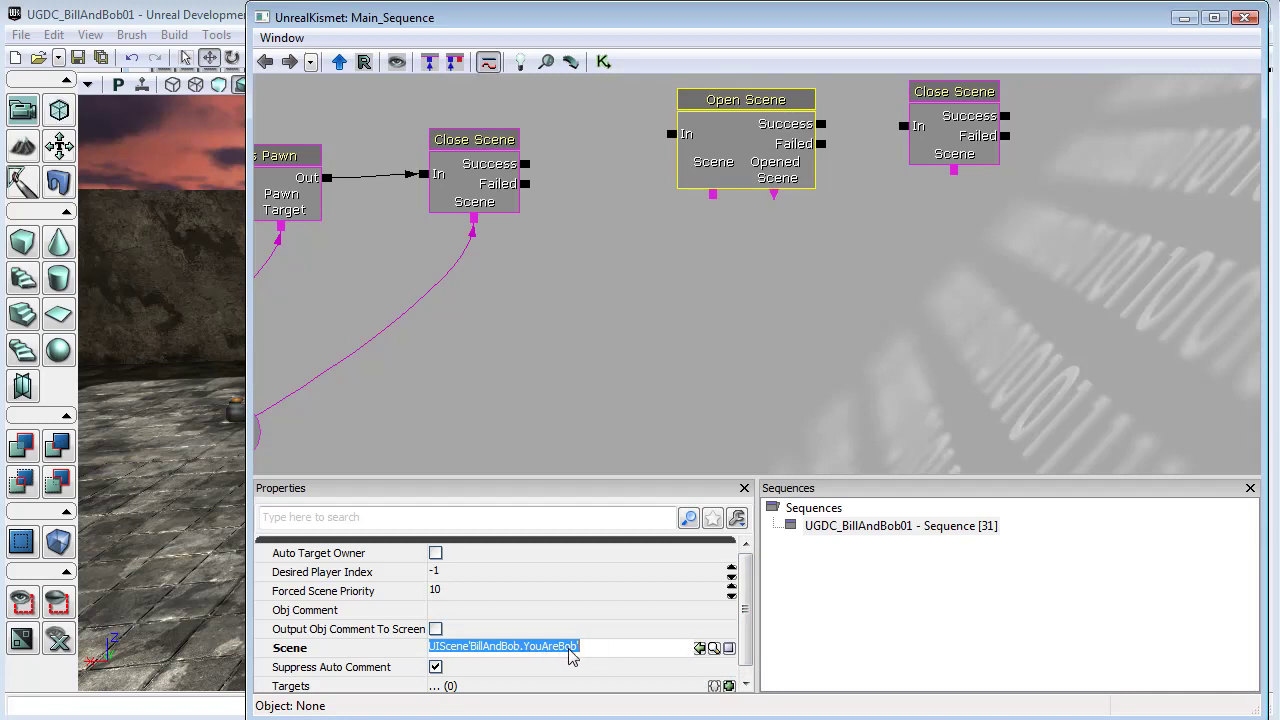
pyautogui.click(722, 337)
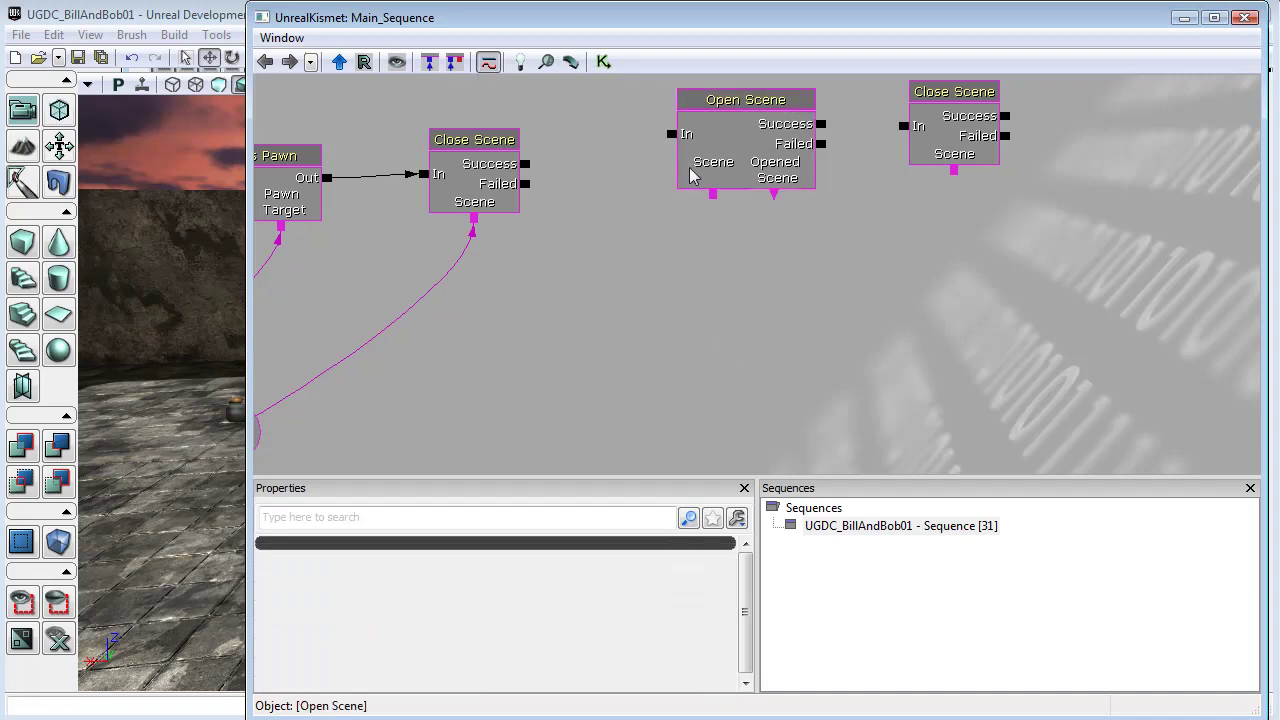
pyautogui.click(745, 120)
pyautogui.moveTo(745, 120); pyautogui.dragTo(673, 152)
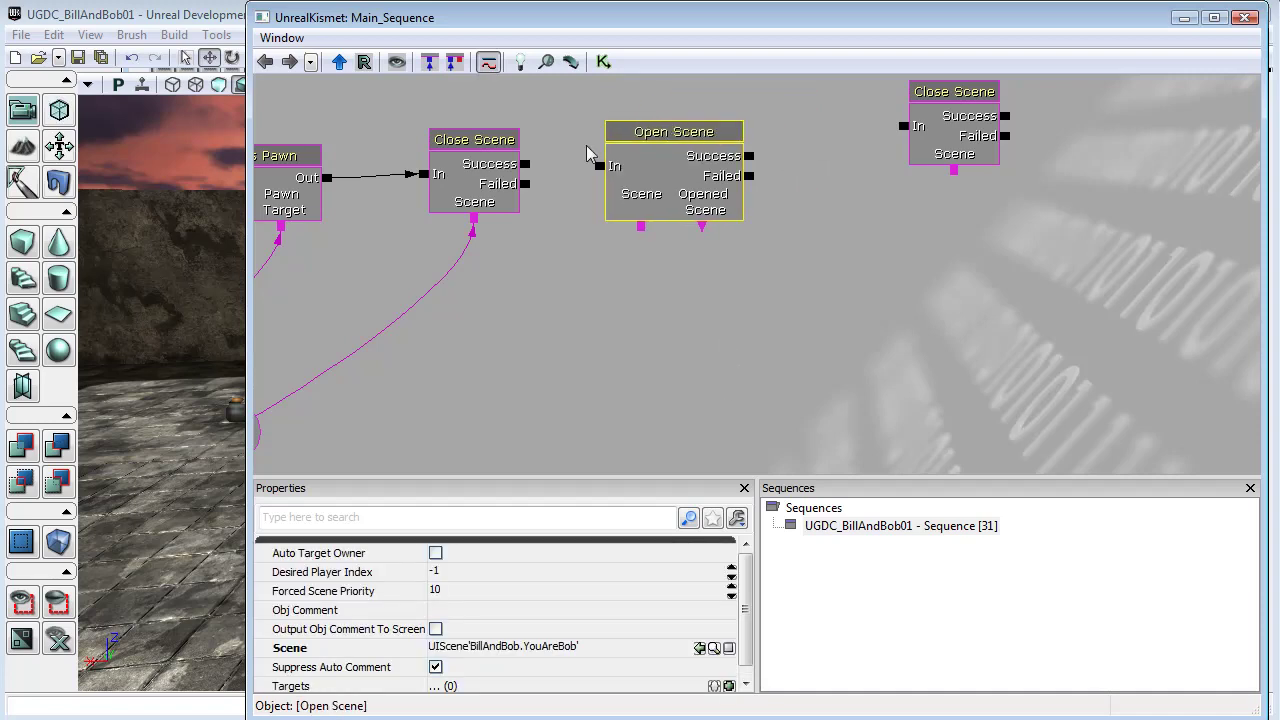
# Step: Wire Close Scene Success into Open Scene, and Open Scene Success into the new Close Scene
pyautogui.moveTo(524, 164); pyautogui.dragTo(600, 166)
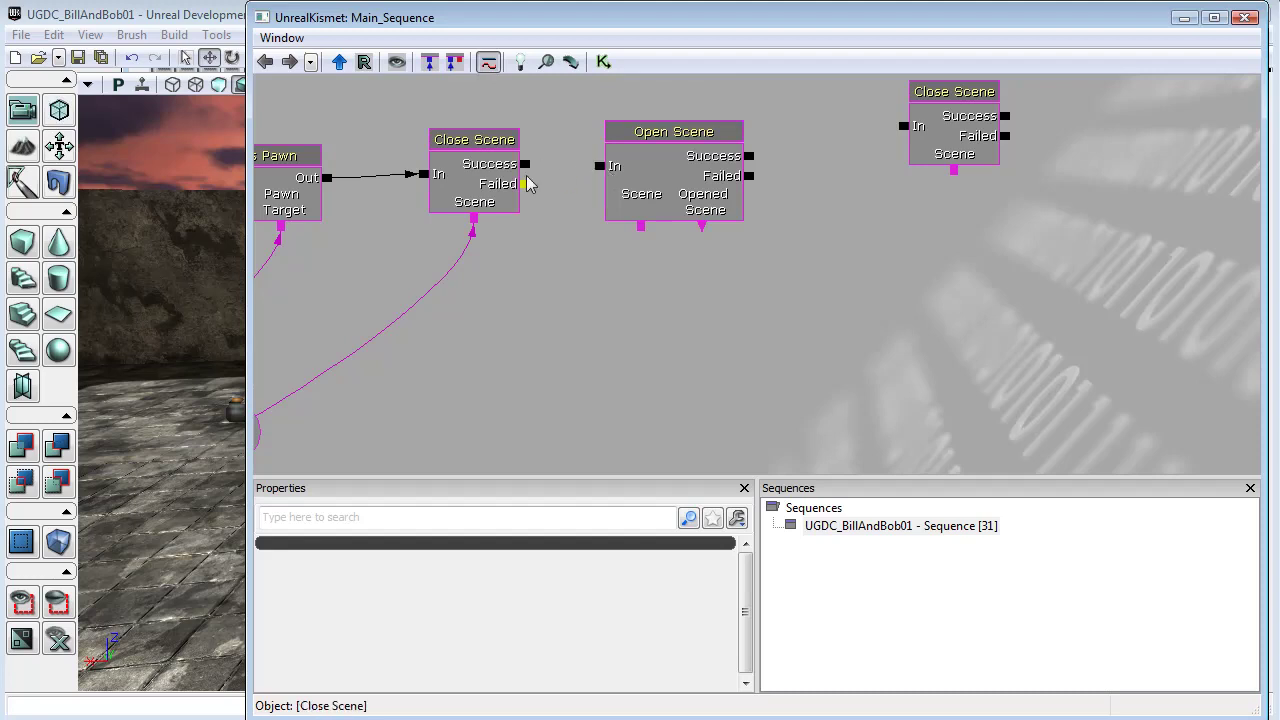
pyautogui.moveTo(525, 164); pyautogui.dragTo(601, 168)
pyautogui.moveTo(951, 92); pyautogui.dragTo(893, 131)
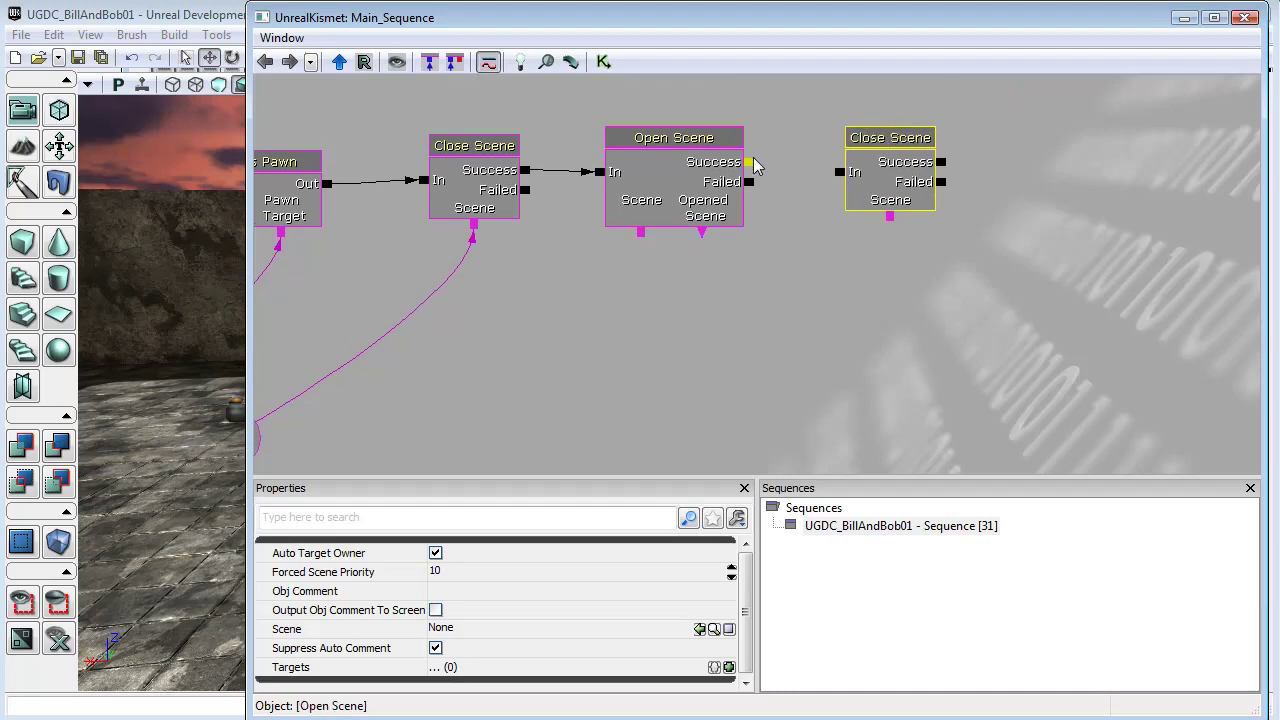
pyautogui.moveTo(751, 162); pyautogui.dragTo(843, 177)
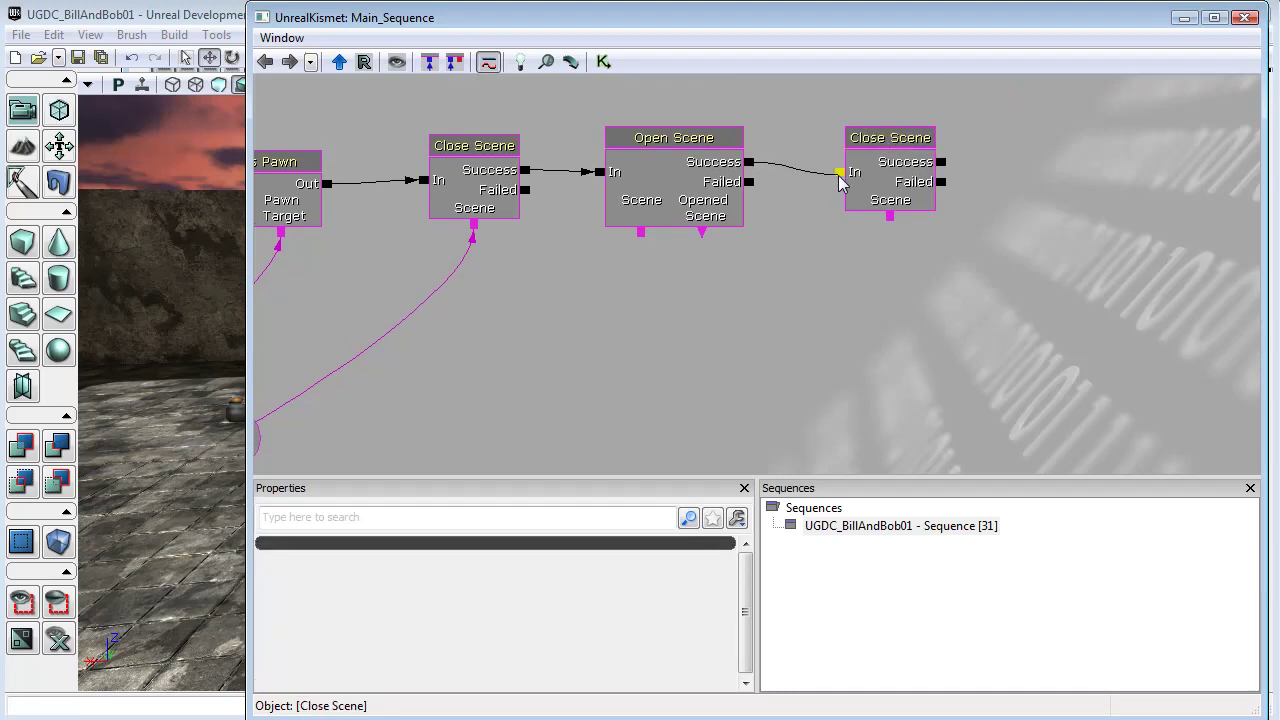
# Step: Create an object variable from Opened Scene and feed it into Close Scene's Scene input
pyautogui.rightClick(702, 236)
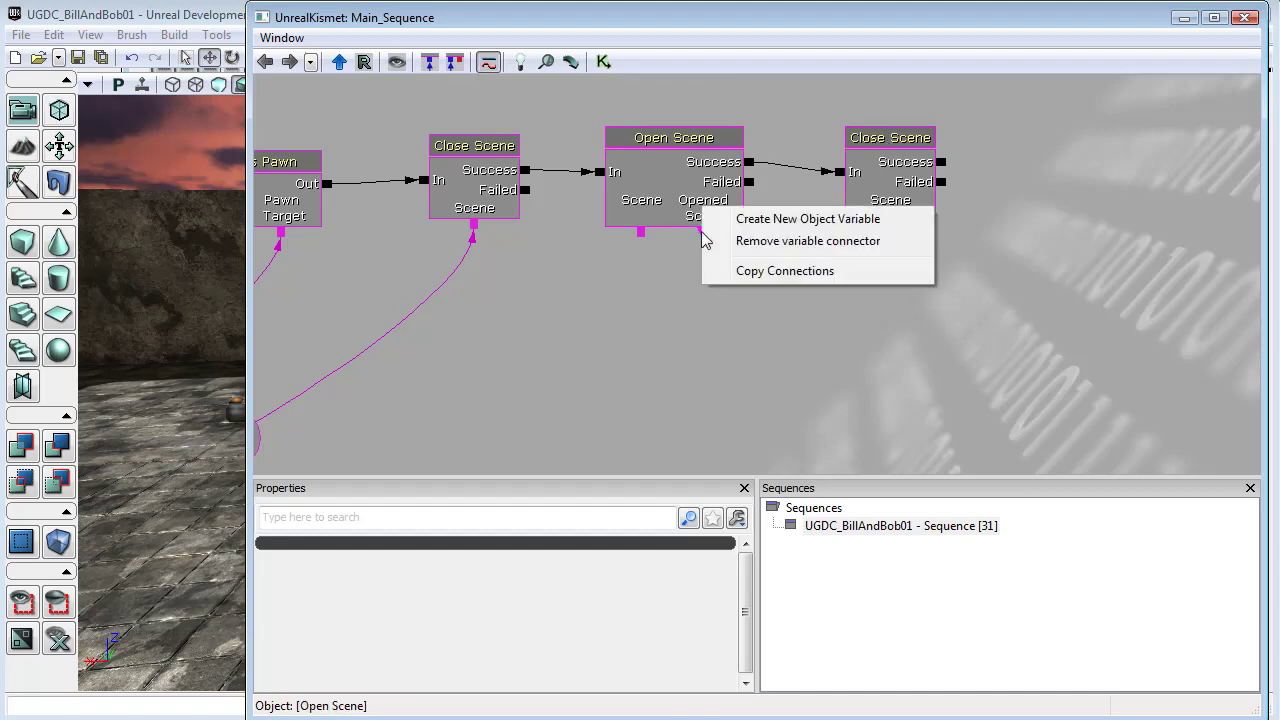
pyautogui.click(800, 222)
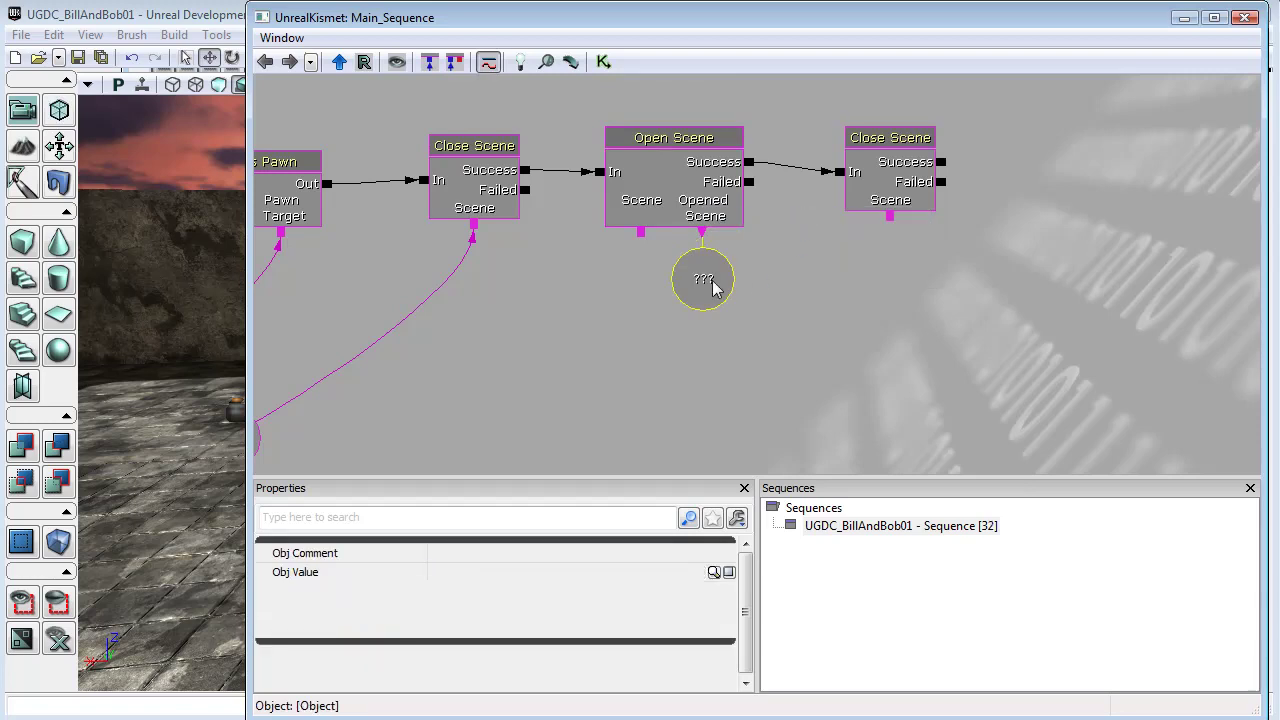
pyautogui.moveTo(606, 291); pyautogui.dragTo(480, 212)
pyautogui.moveTo(634, 176); pyautogui.dragTo(686, 220)
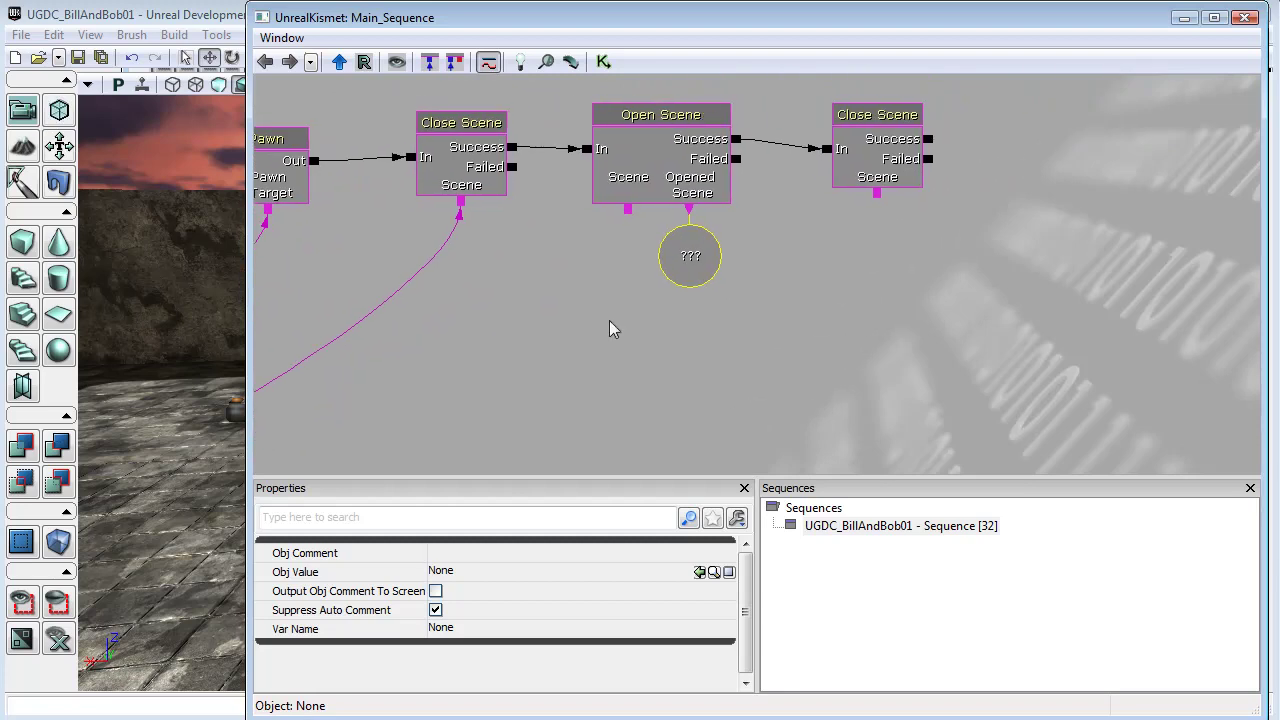
pyautogui.rightClick(688, 211)
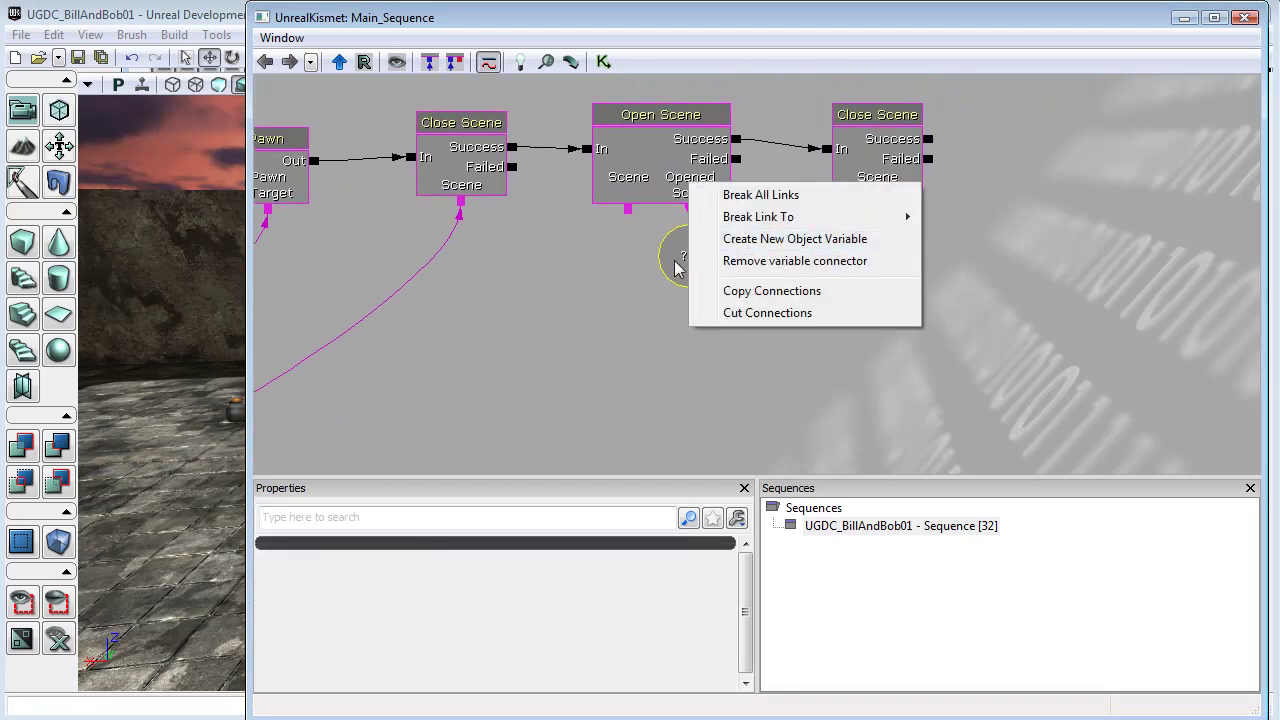
pyautogui.click(684, 258)
pyautogui.moveTo(690, 265); pyautogui.dragTo(791, 347)
pyautogui.moveTo(876, 197); pyautogui.dragTo(792, 340)
pyautogui.moveTo(921, 172)
pyautogui.mouseDown()
pyautogui.moveTo(937, 226)
pyautogui.moveTo(744, 229)
pyautogui.mouseUp()
# Step: Give the link into Close Scene a 3-second activate delay, then close Kismet
pyautogui.rightClick(710, 191)
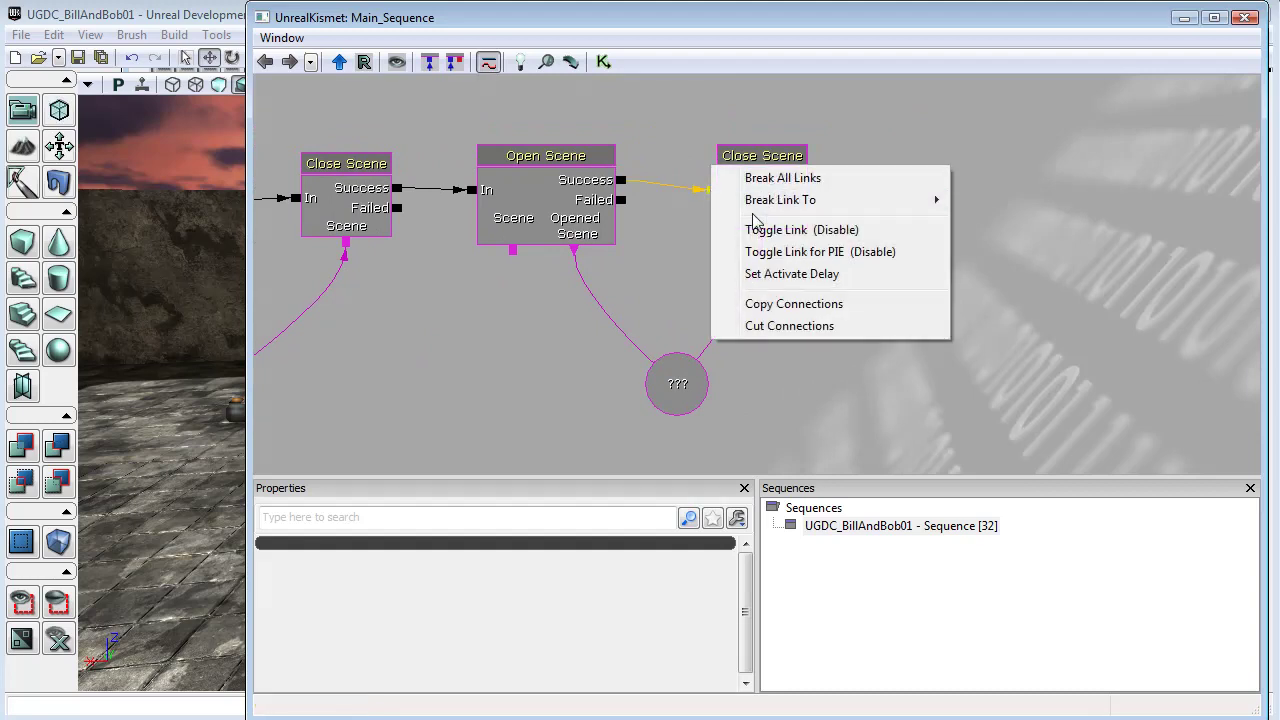
pyautogui.click(790, 274)
pyautogui.write('3')
pyautogui.press('Return')
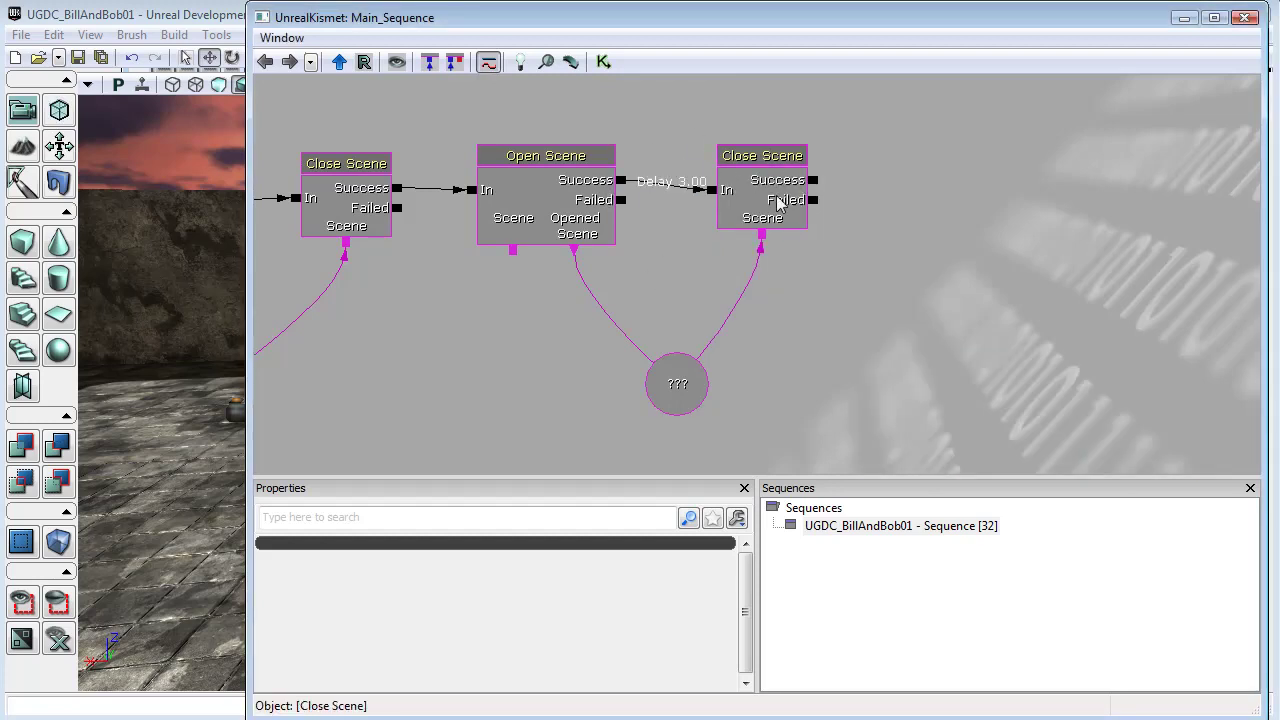
pyautogui.click(1245, 17)
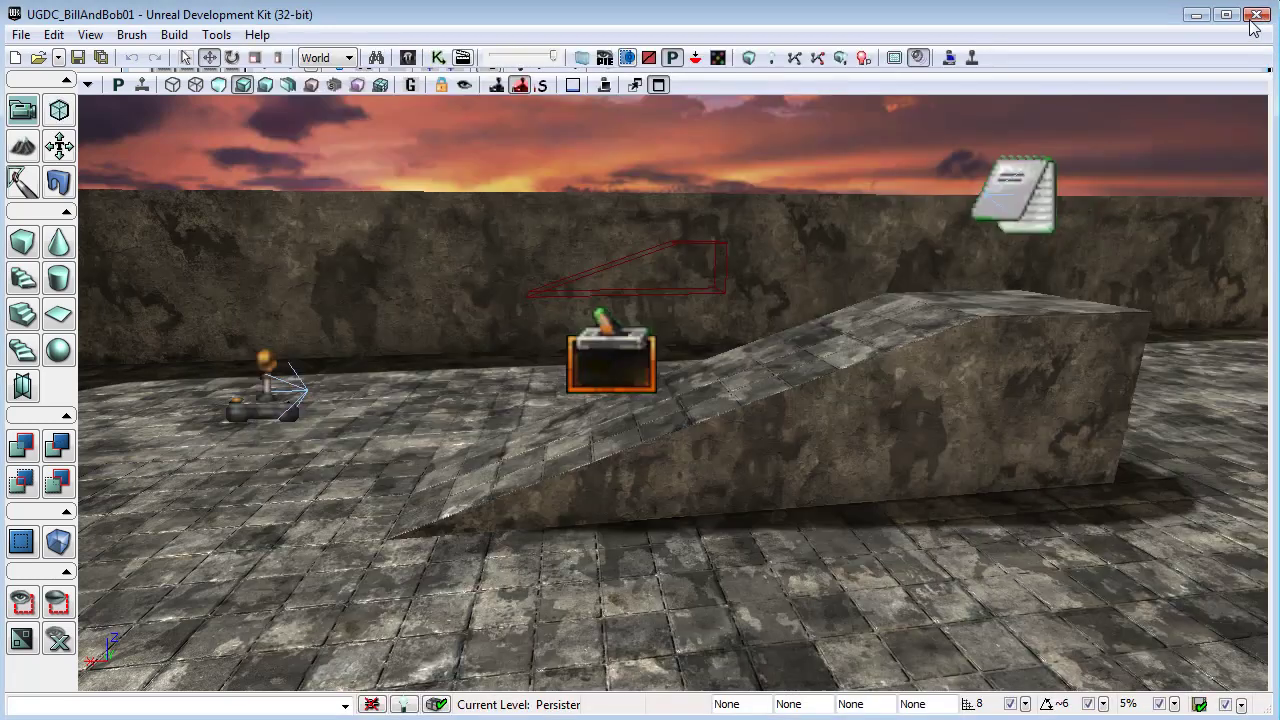
# Step: Play-test the level in the editor, walking forward to see 'You are Bob!', then exit
pyautogui.moveTo(584, 482); pyautogui.dragTo(548, 488, button='right')
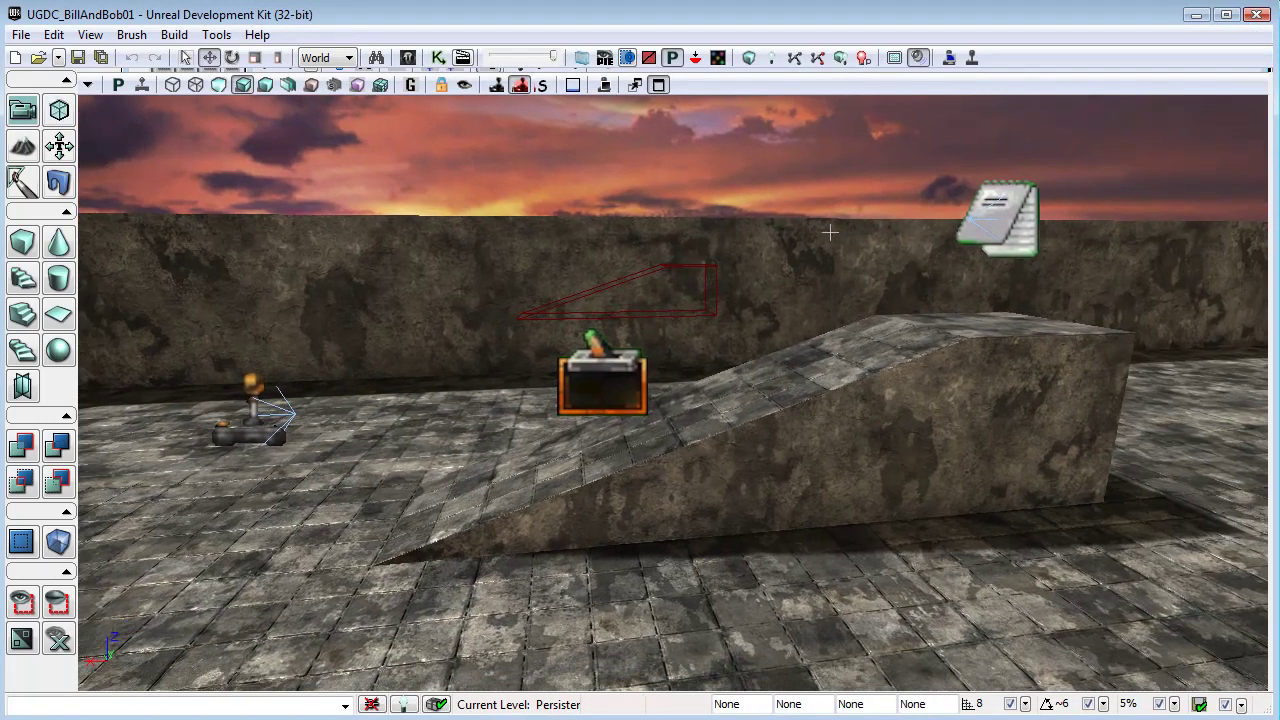
pyautogui.click(972, 58)
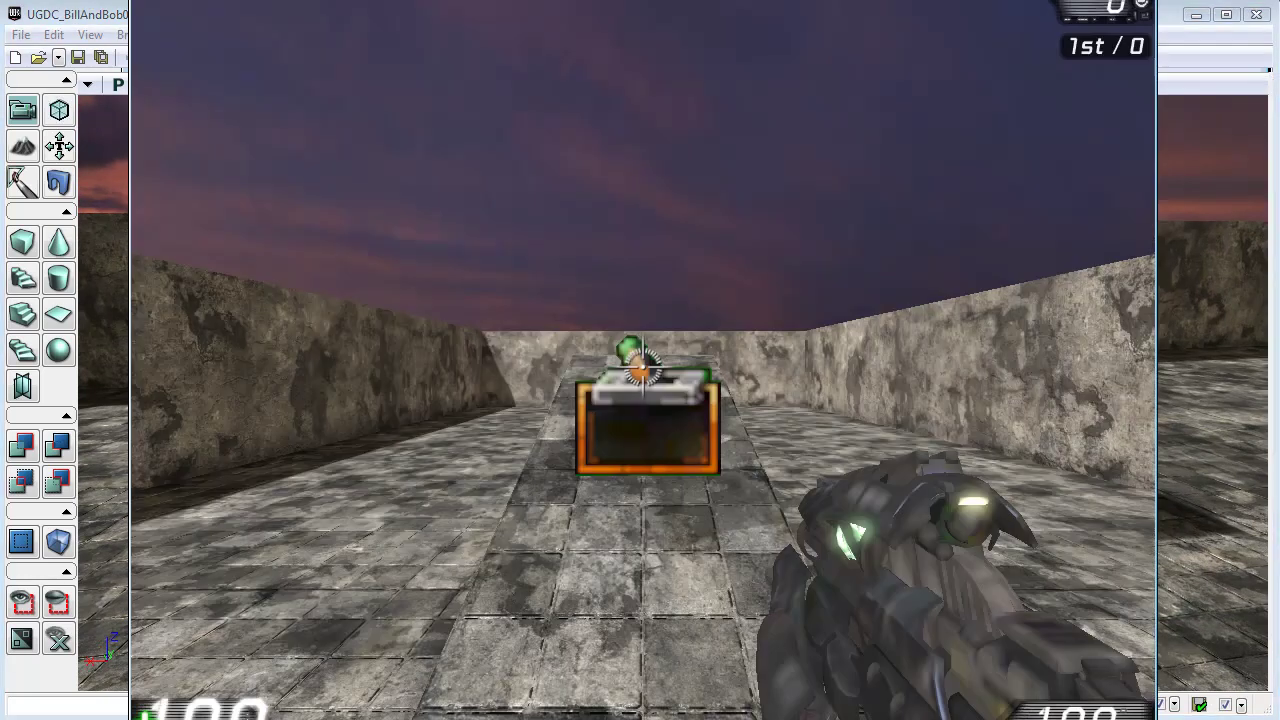
pyautogui.press('w')
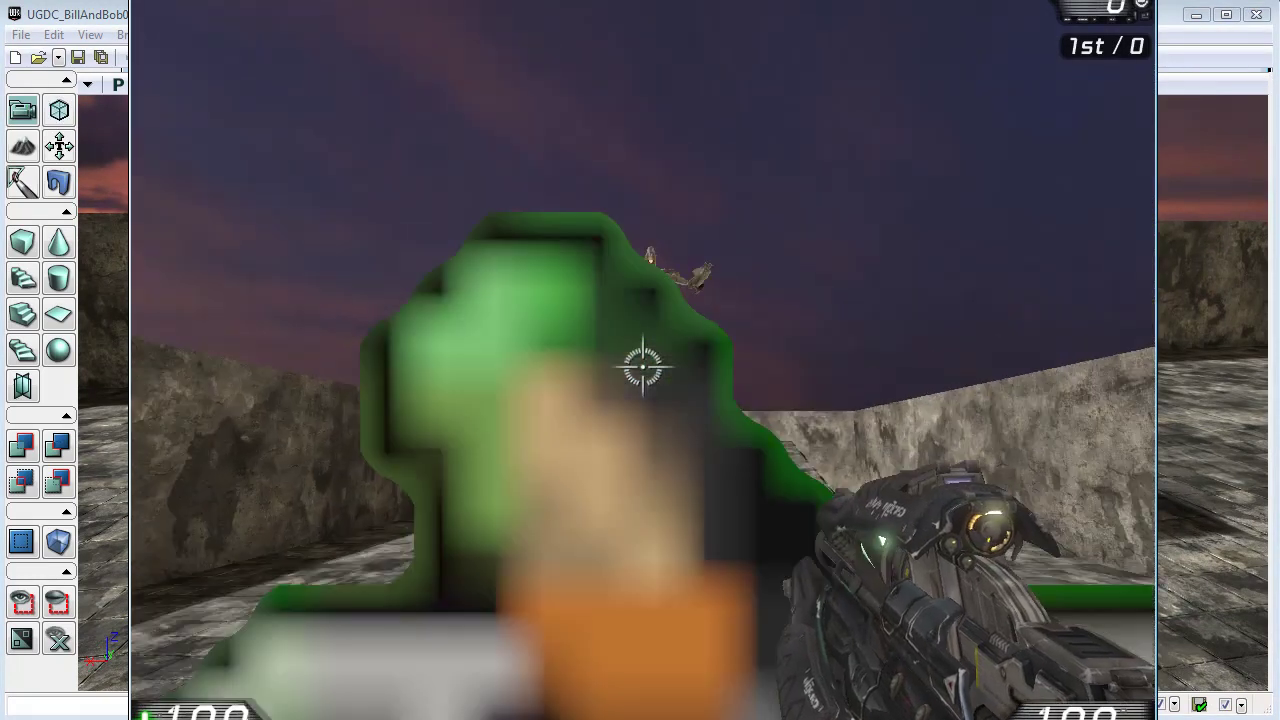
pyautogui.press('w')
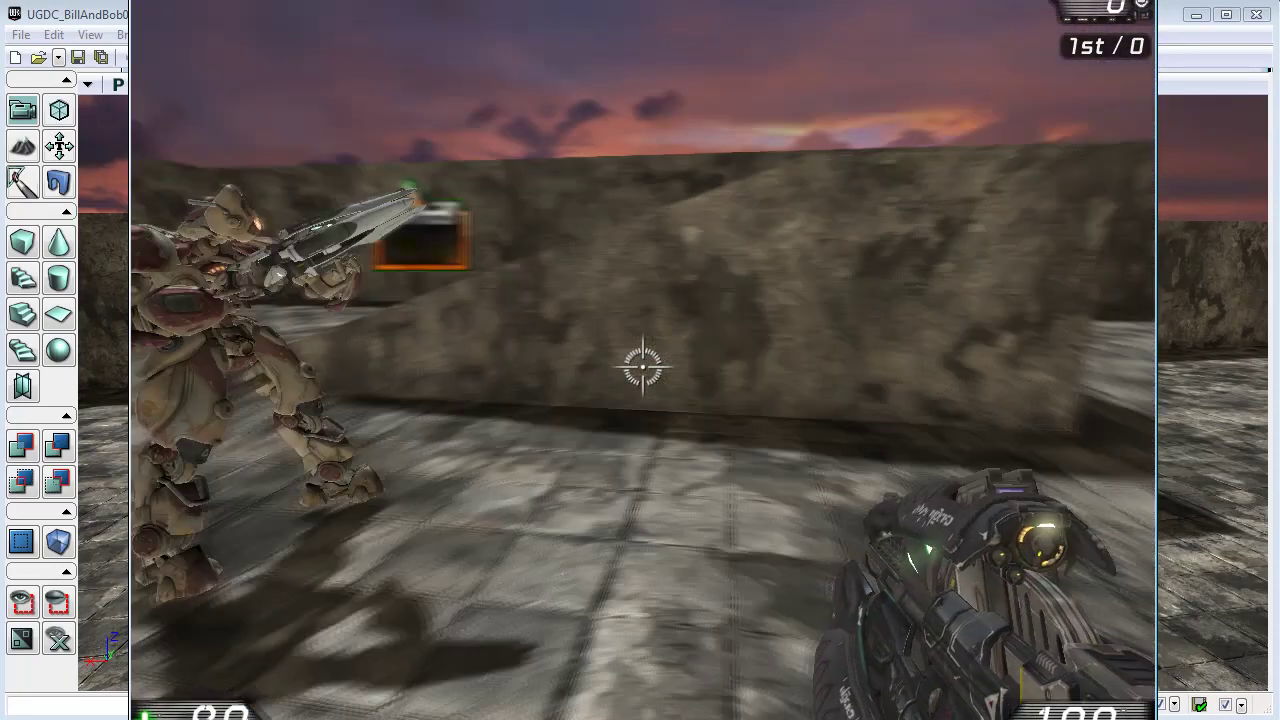
pyautogui.press('Escape')
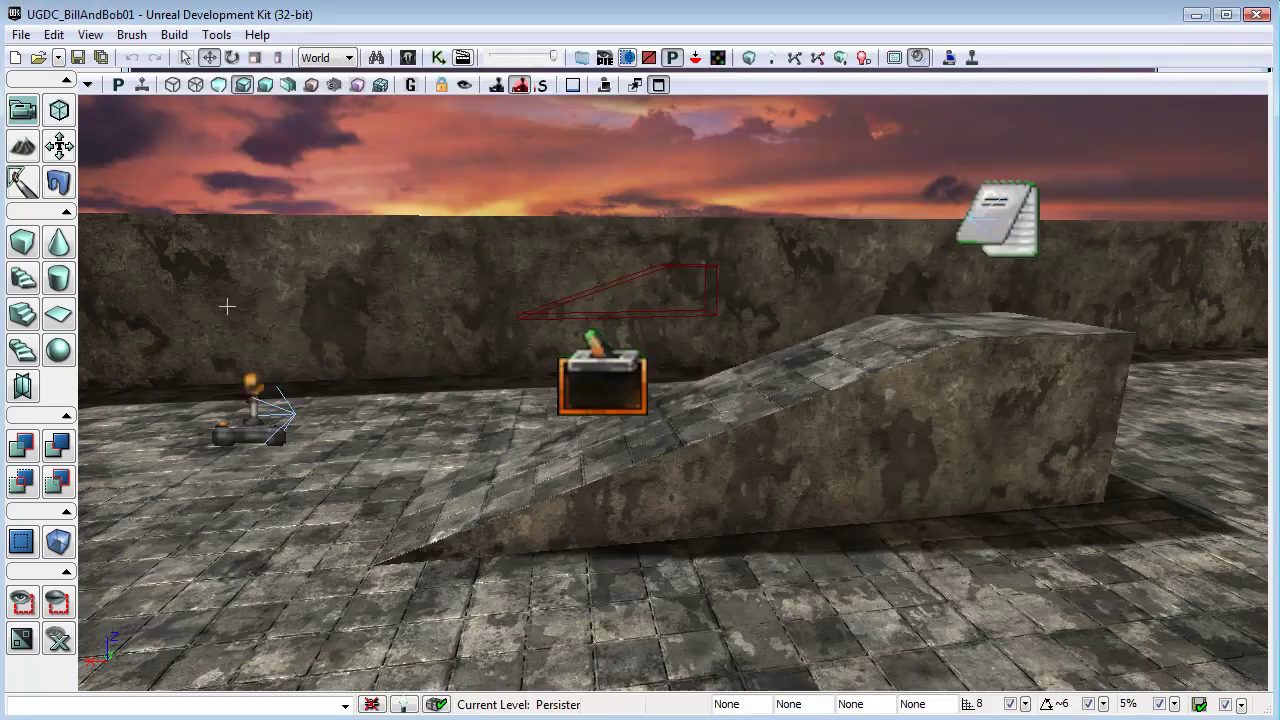
# Step: Duplicate the YouAreBob scene as YouAreBill in the BillAndBob package
pyautogui.click(407, 58)
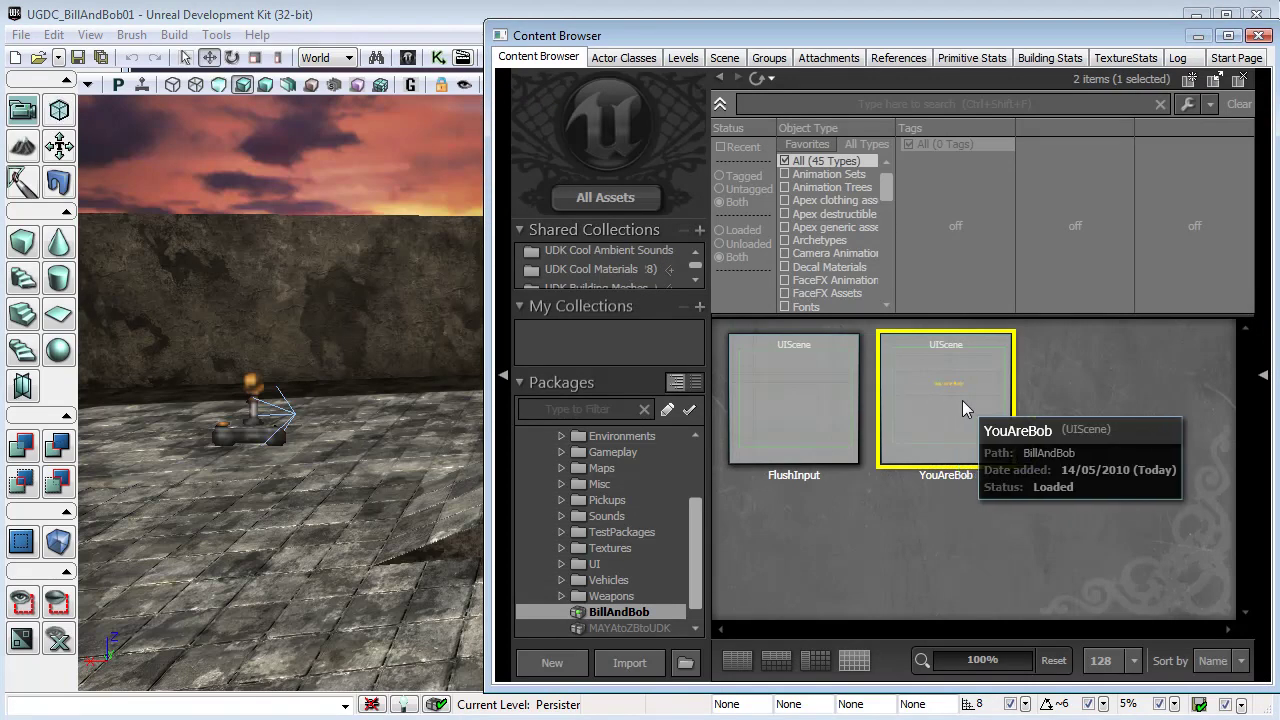
pyautogui.rightClick(990, 462)
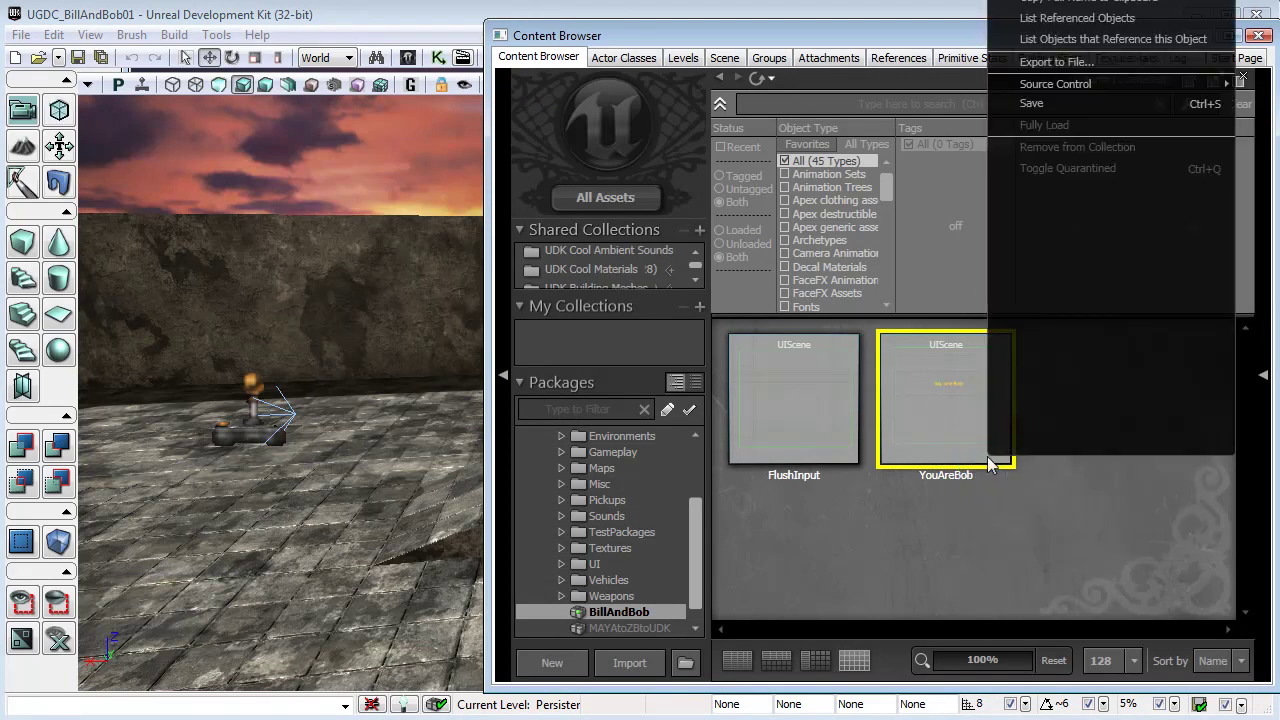
pyautogui.click(912, 42)
pyautogui.moveTo(912, 42)
pyautogui.mouseDown()
pyautogui.moveTo(633, 211)
pyautogui.moveTo(631, 262)
pyautogui.mouseUp()
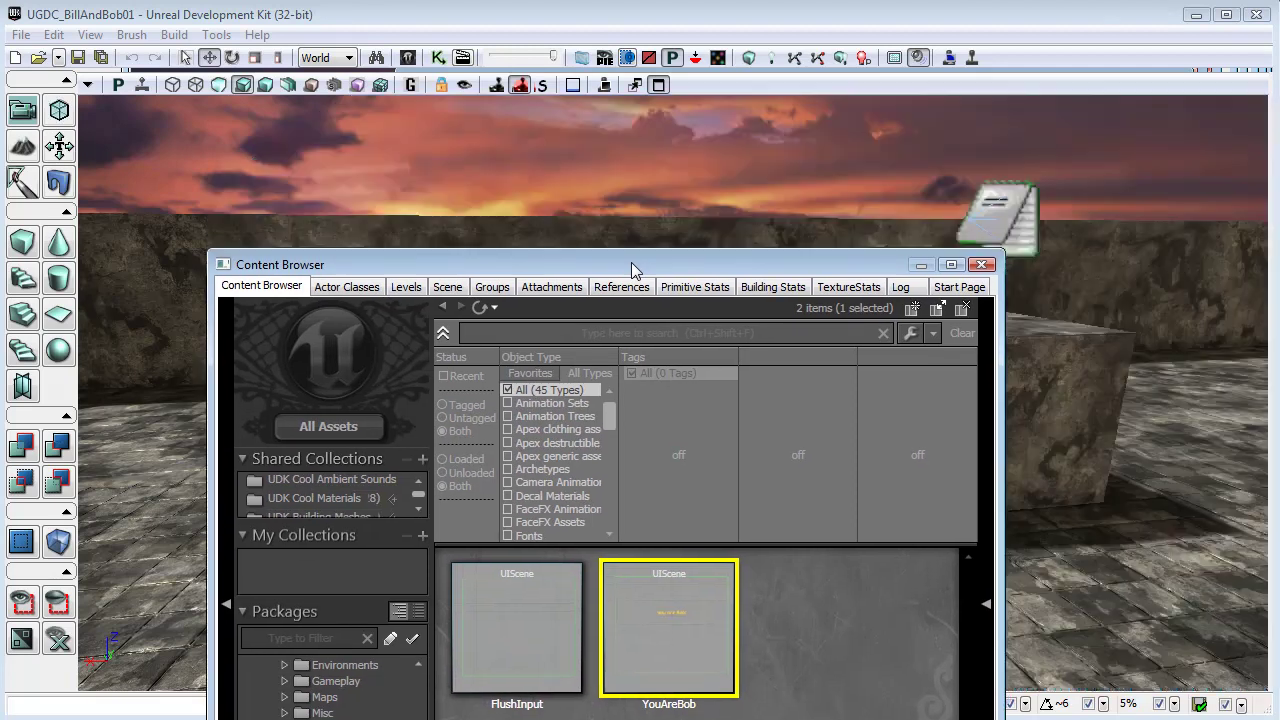
pyautogui.rightClick(716, 681)
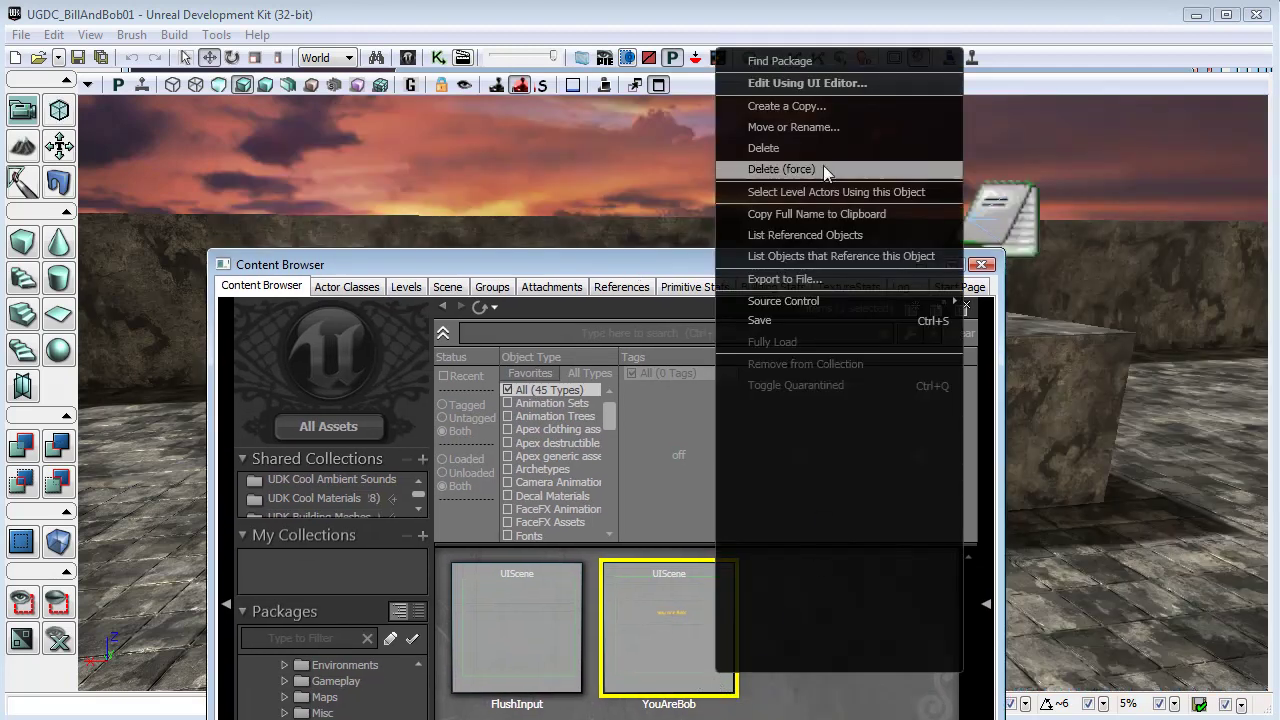
pyautogui.click(778, 107)
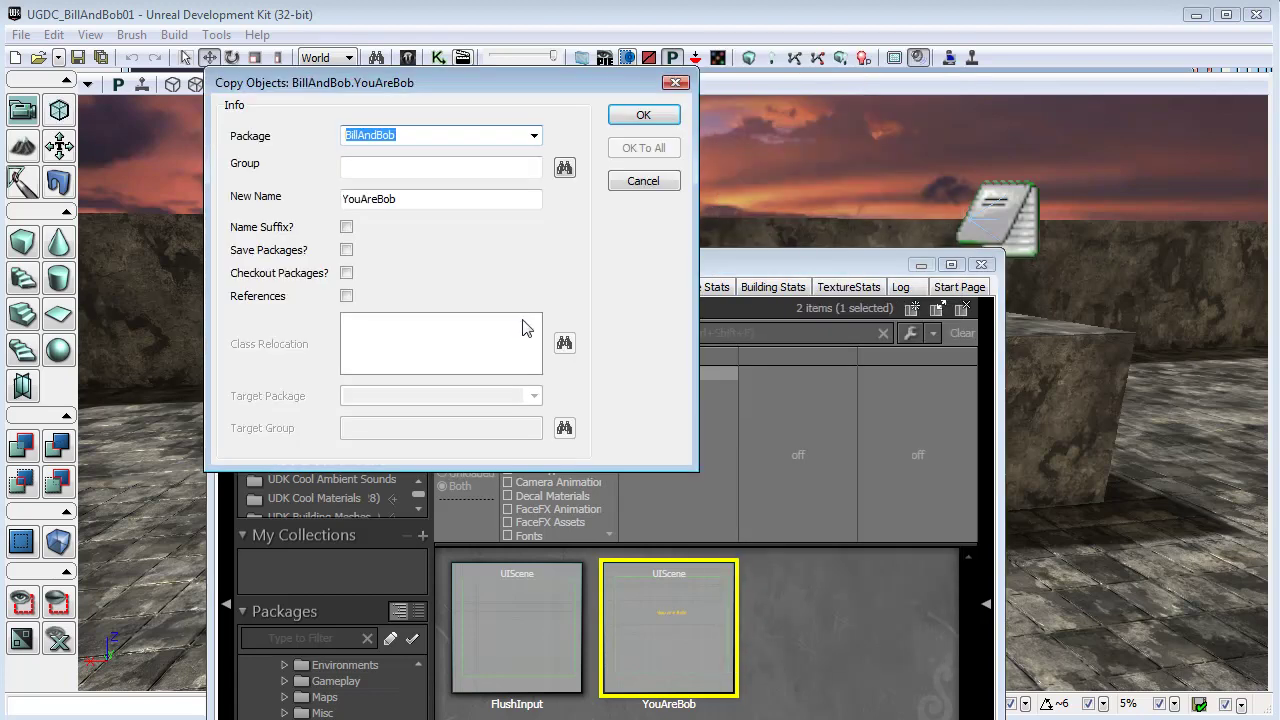
pyautogui.doubleClick(391, 204)
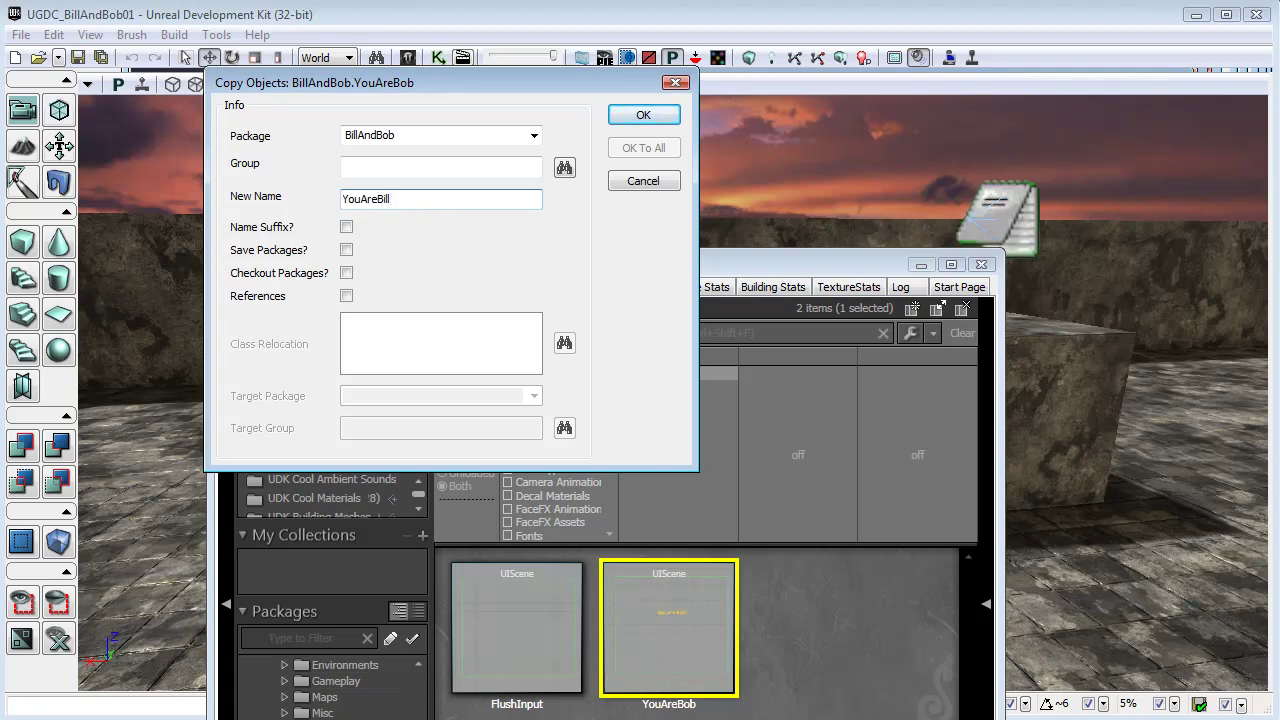
pyautogui.press('Return')
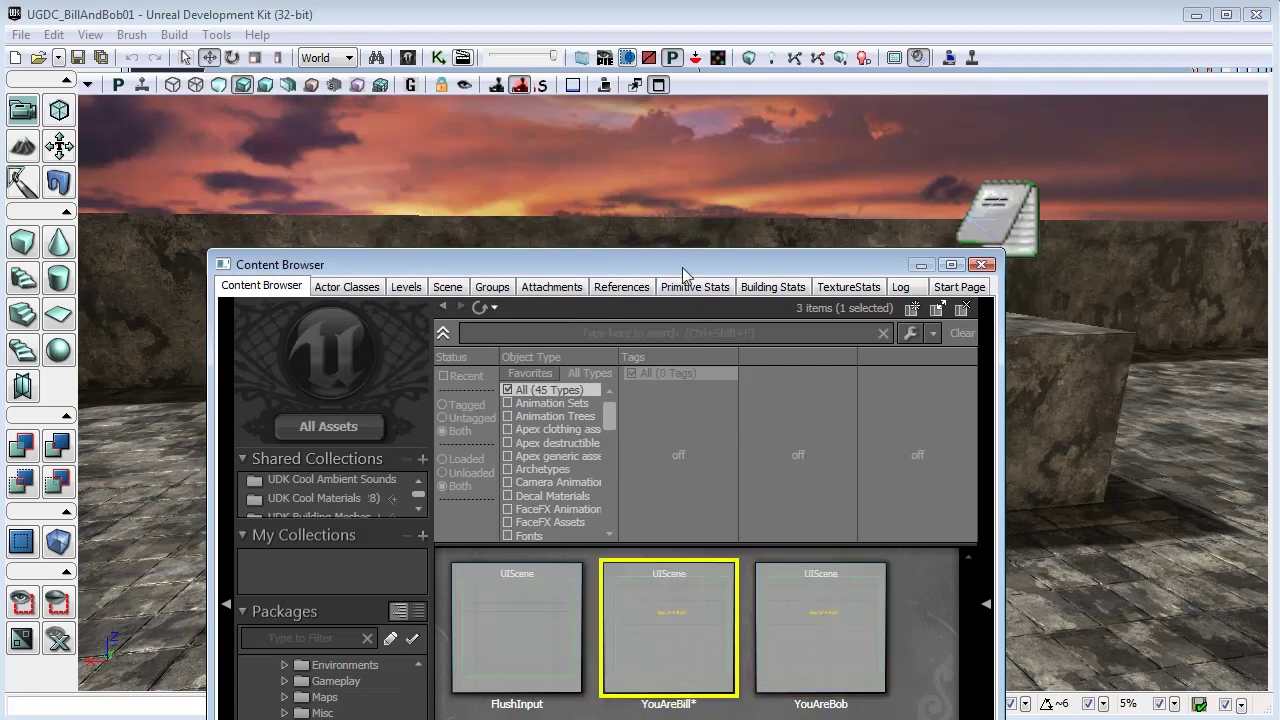
pyautogui.moveTo(682, 267); pyautogui.dragTo(906, 40)
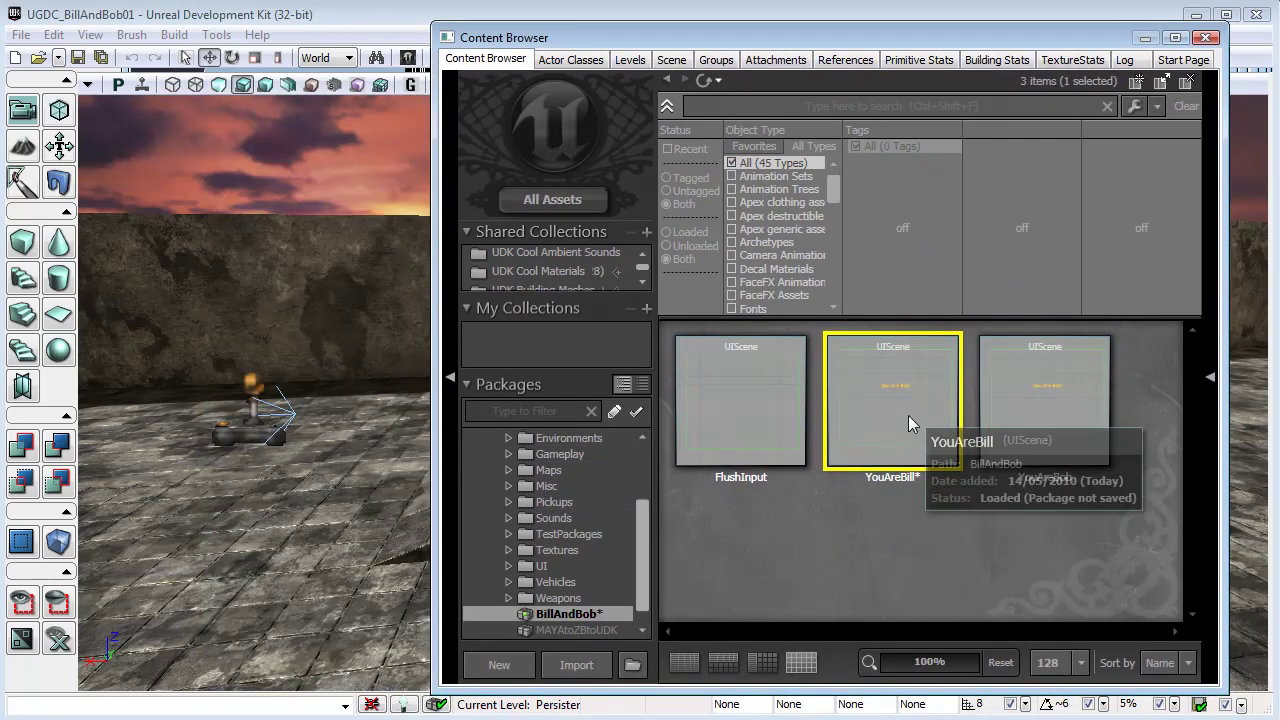
# Step: Open the YouAreBill scene in the UIScene Editor and fit the window
pyautogui.doubleClick(907, 417)
pyautogui.moveTo(958, 59)
pyautogui.mouseDown()
pyautogui.moveTo(922, 59)
pyautogui.moveTo(906, 15)
pyautogui.mouseUp()
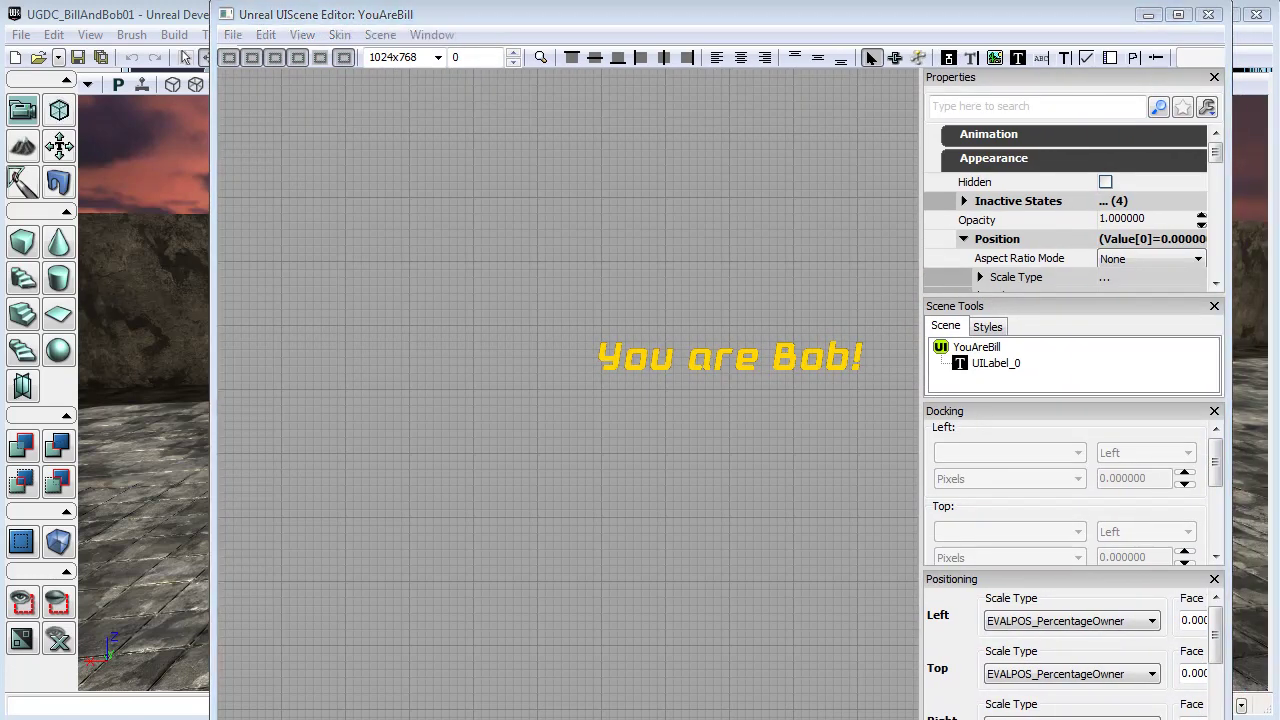
pyautogui.moveTo(720, 719); pyautogui.dragTo(720, 710)
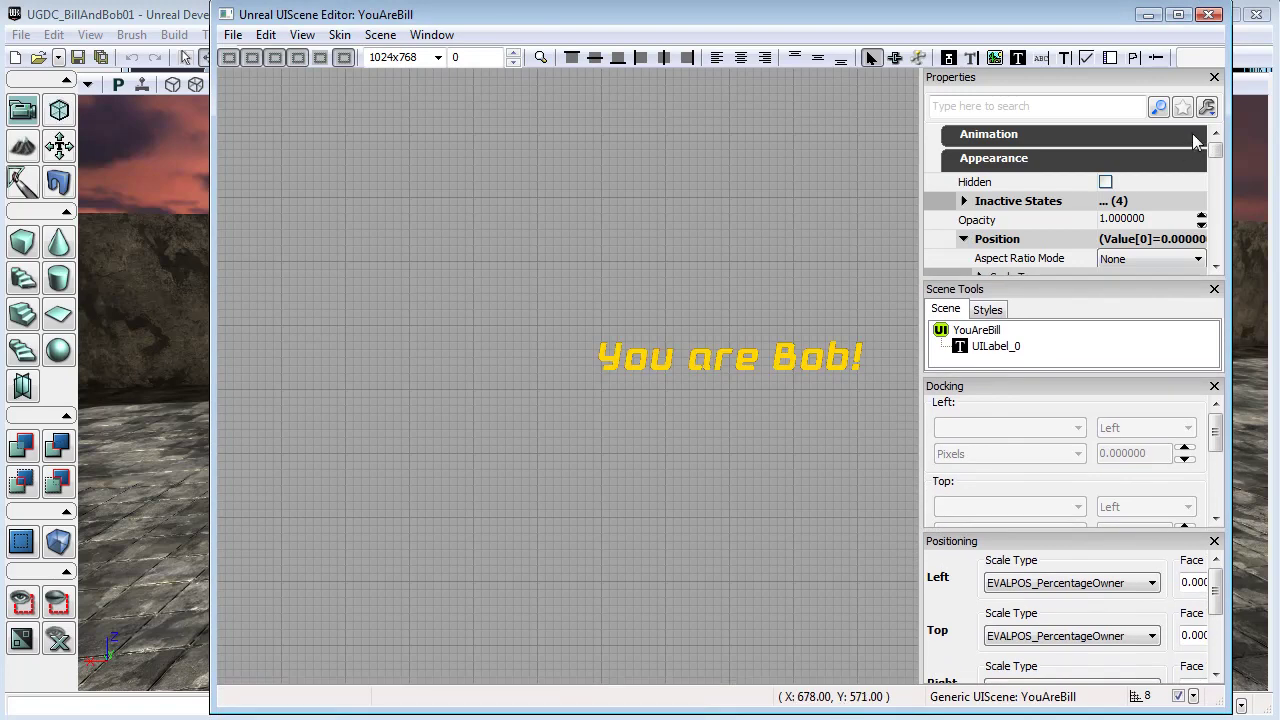
pyautogui.moveTo(1218, 146)
pyautogui.mouseDown()
pyautogui.moveTo(1222, 258)
pyautogui.moveTo(1222, 225)
pyautogui.moveTo(1222, 245)
pyautogui.mouseUp()
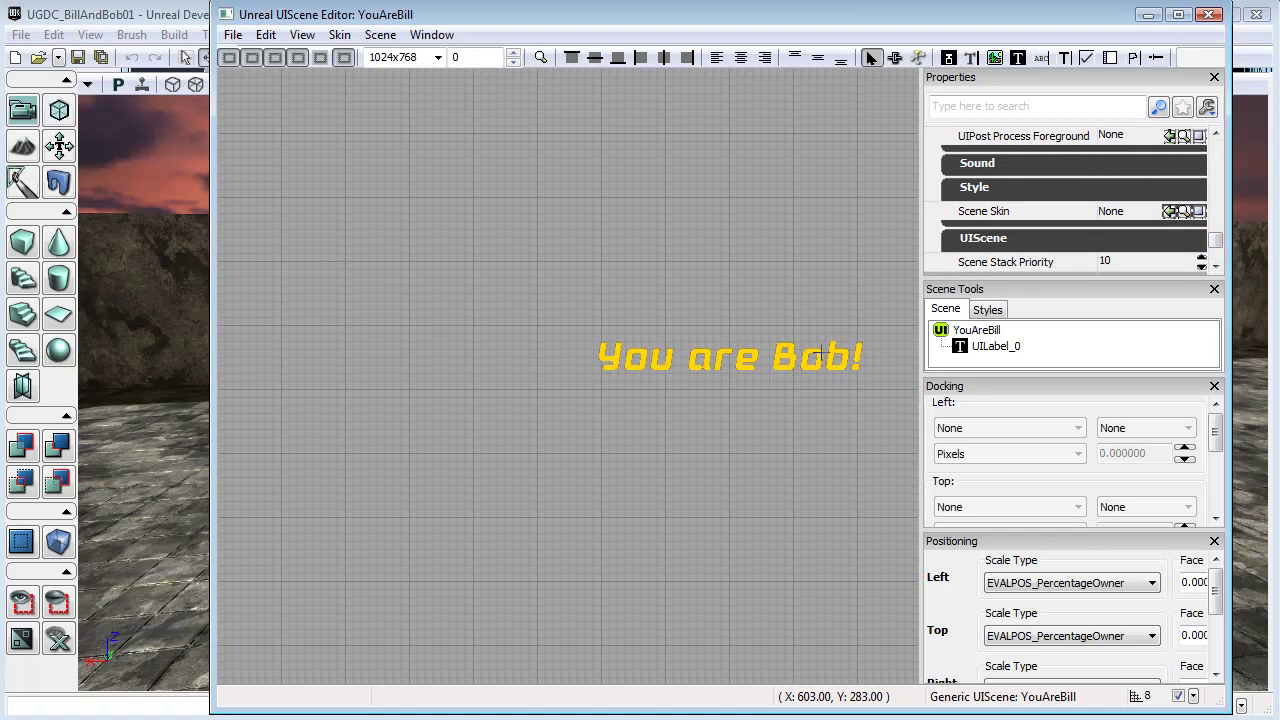
# Step: Change the label's Markup String to 'You are Bill!' and recentre the canvas
pyautogui.click(675, 262)
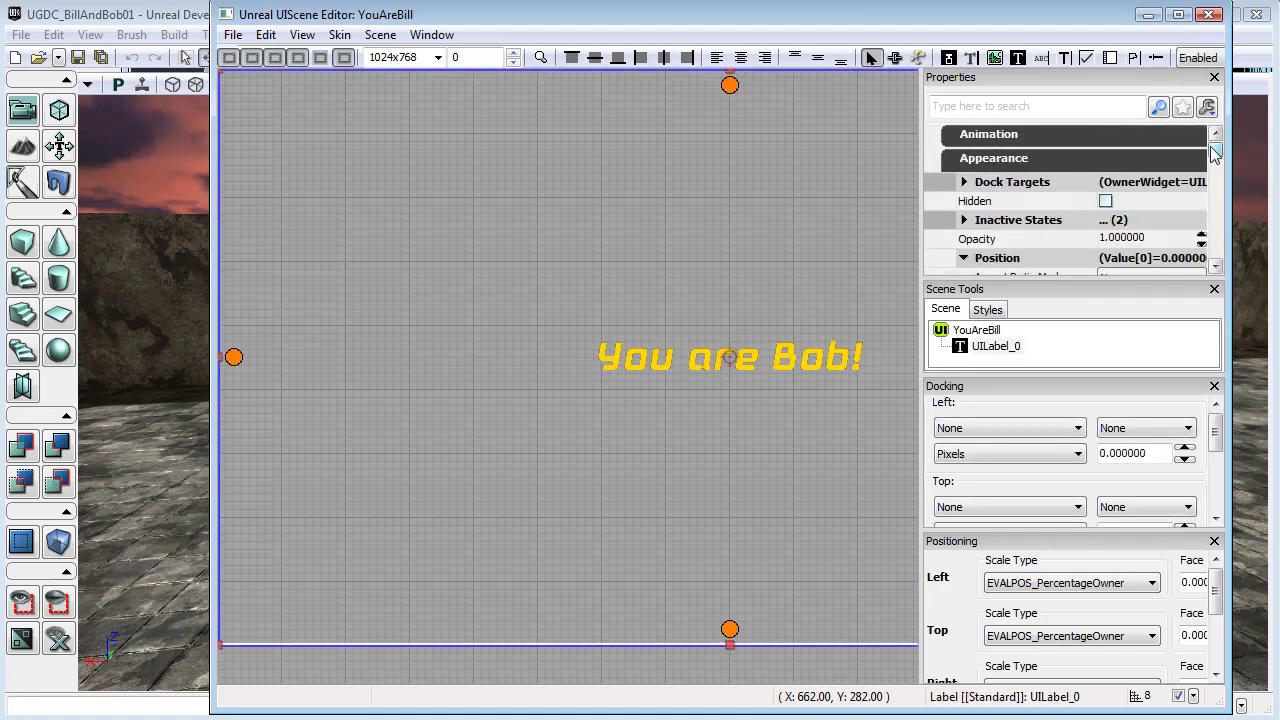
pyautogui.moveTo(1215, 150); pyautogui.dragTo(1220, 237)
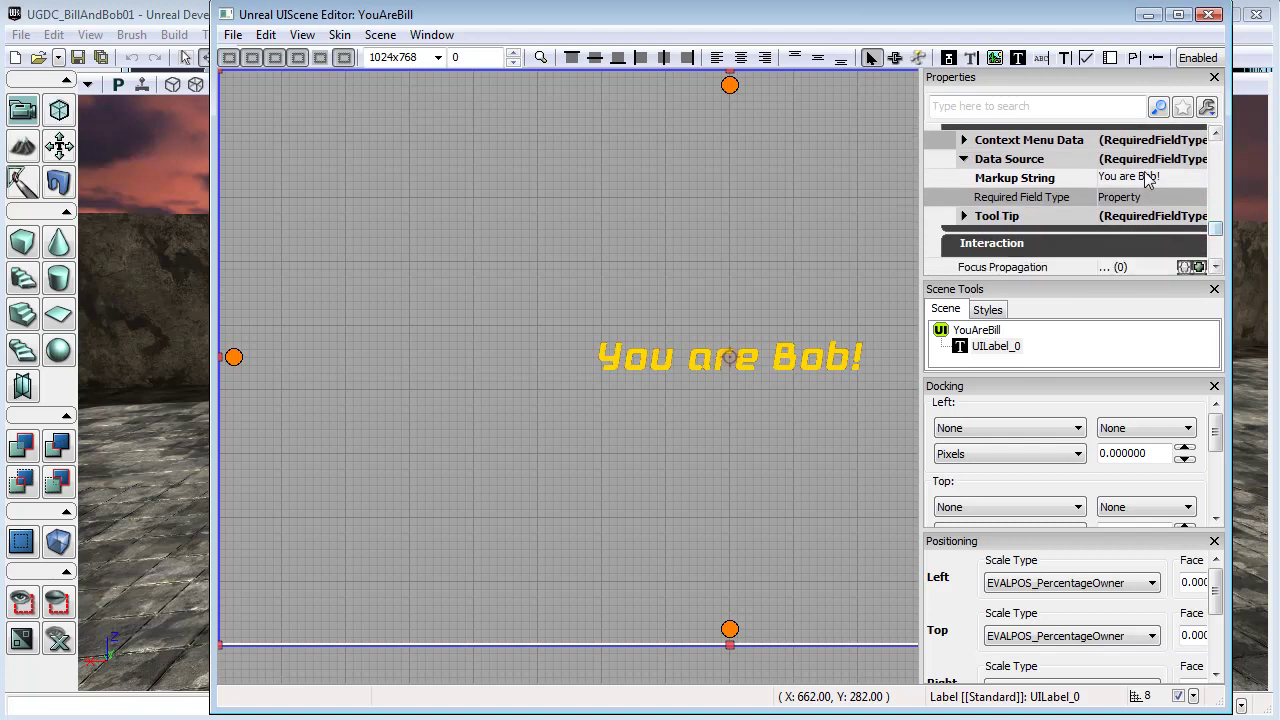
pyautogui.click(1147, 177)
pyautogui.write('ill')
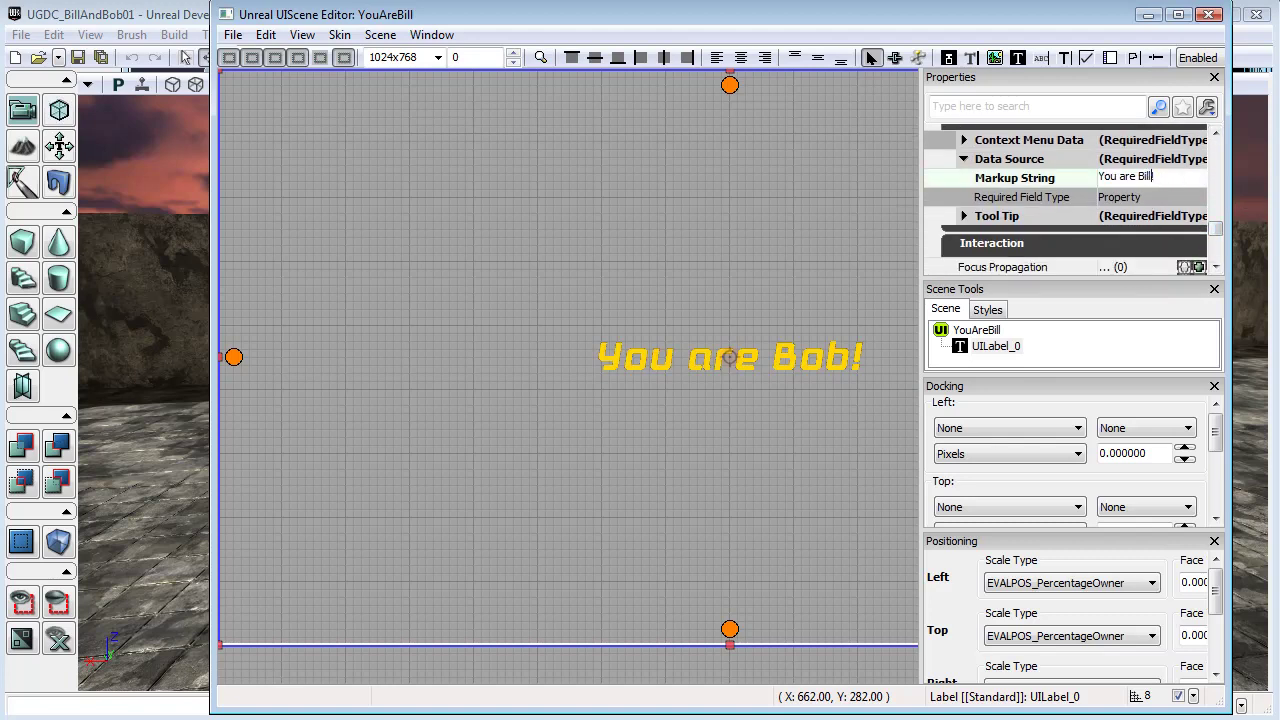
pyautogui.press('Return')
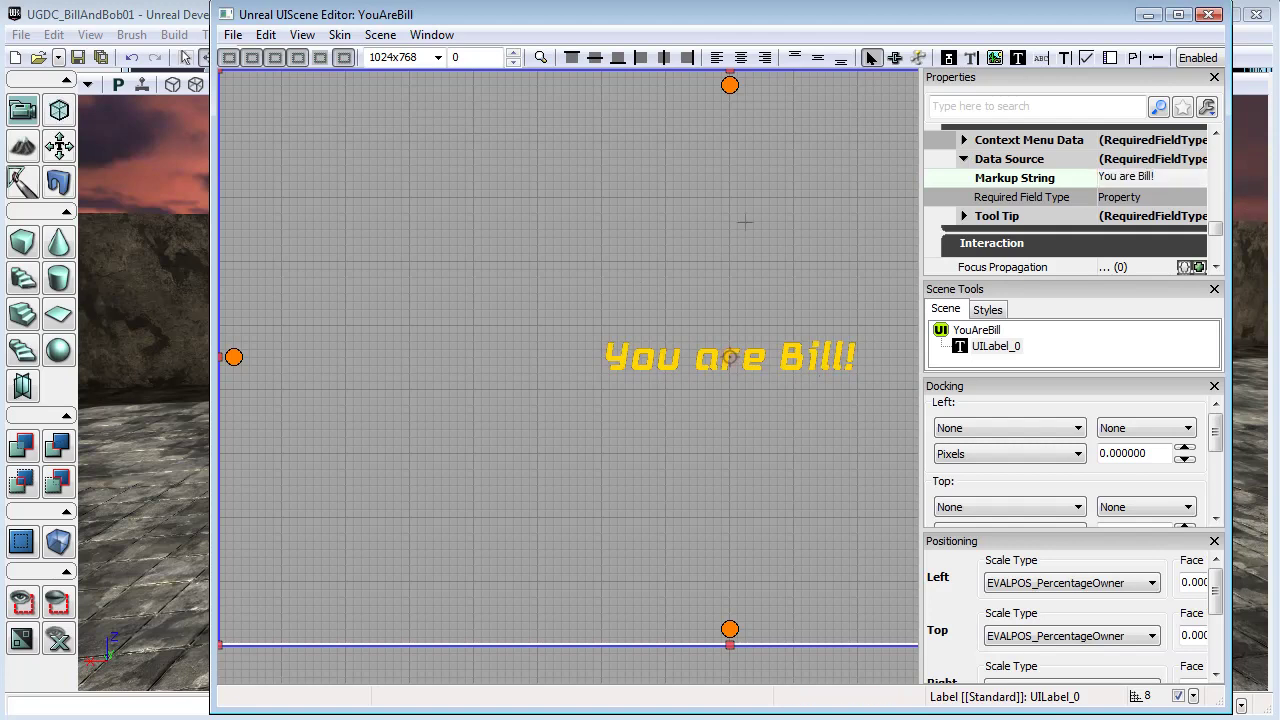
pyautogui.scroll(-2, 669, 150)
pyautogui.scroll(-1, 669, 150)
pyautogui.click(669, 150)
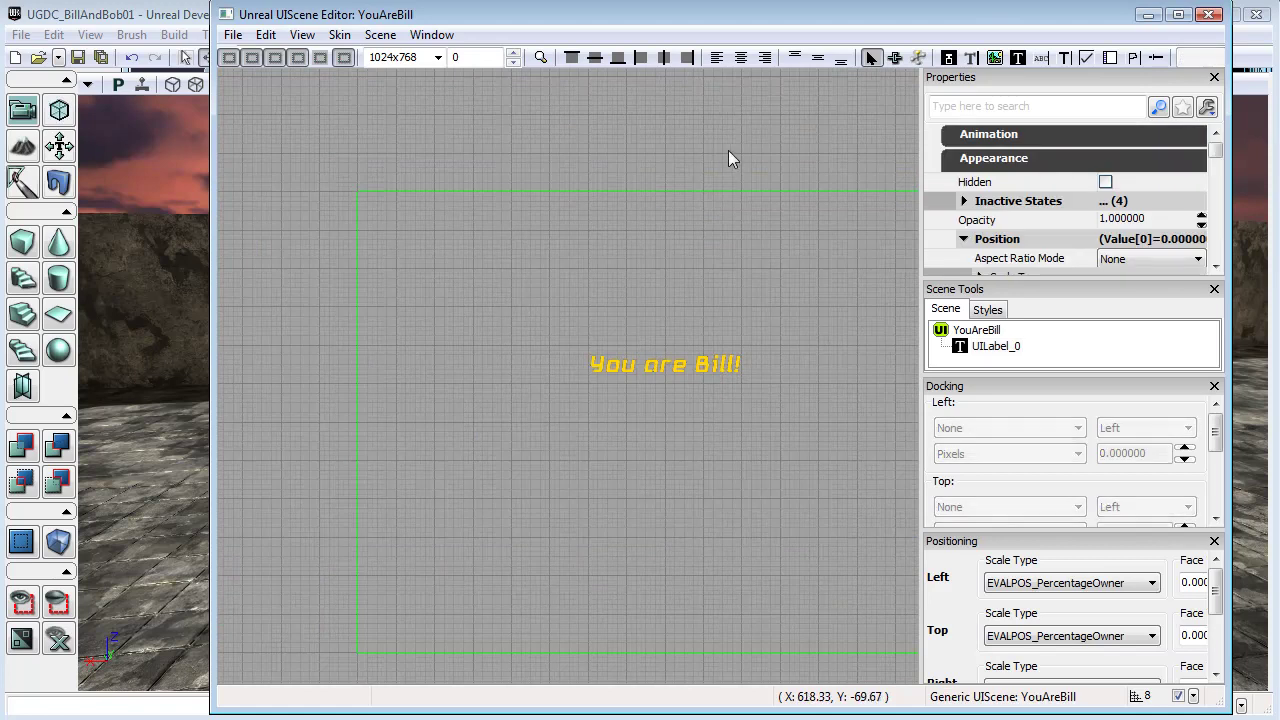
pyautogui.scroll(1, 669, 150)
pyautogui.moveTo(667, 140); pyautogui.dragTo(642, 92, button='middle')
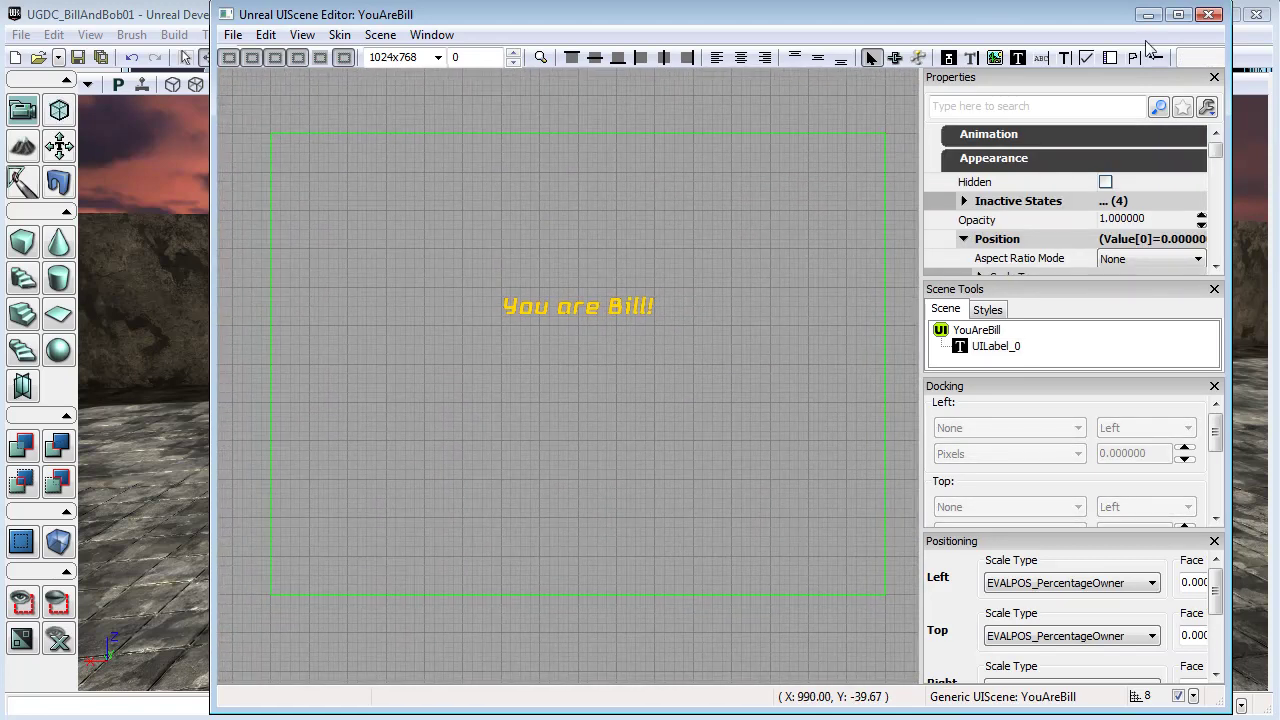
# Step: Close the scene editor, save the BillAndBob package, and close the Content Browser
pyautogui.click(1217, 15)
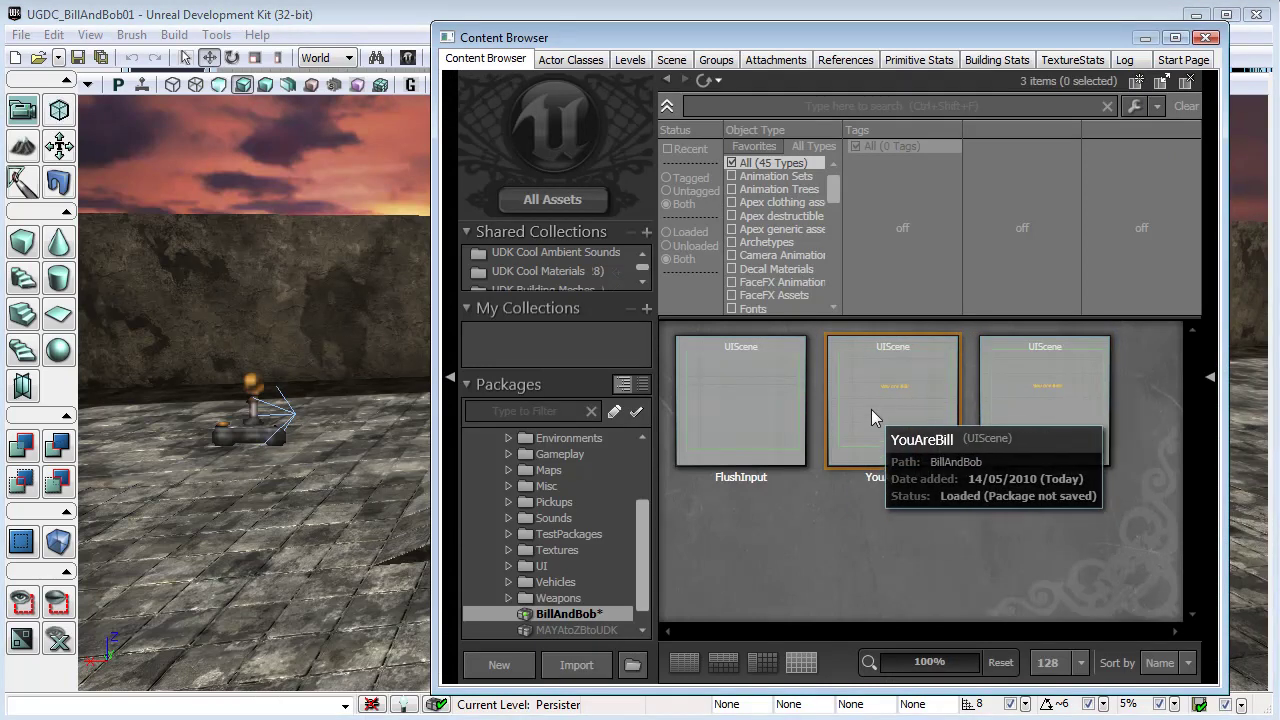
pyautogui.rightClick(605, 611)
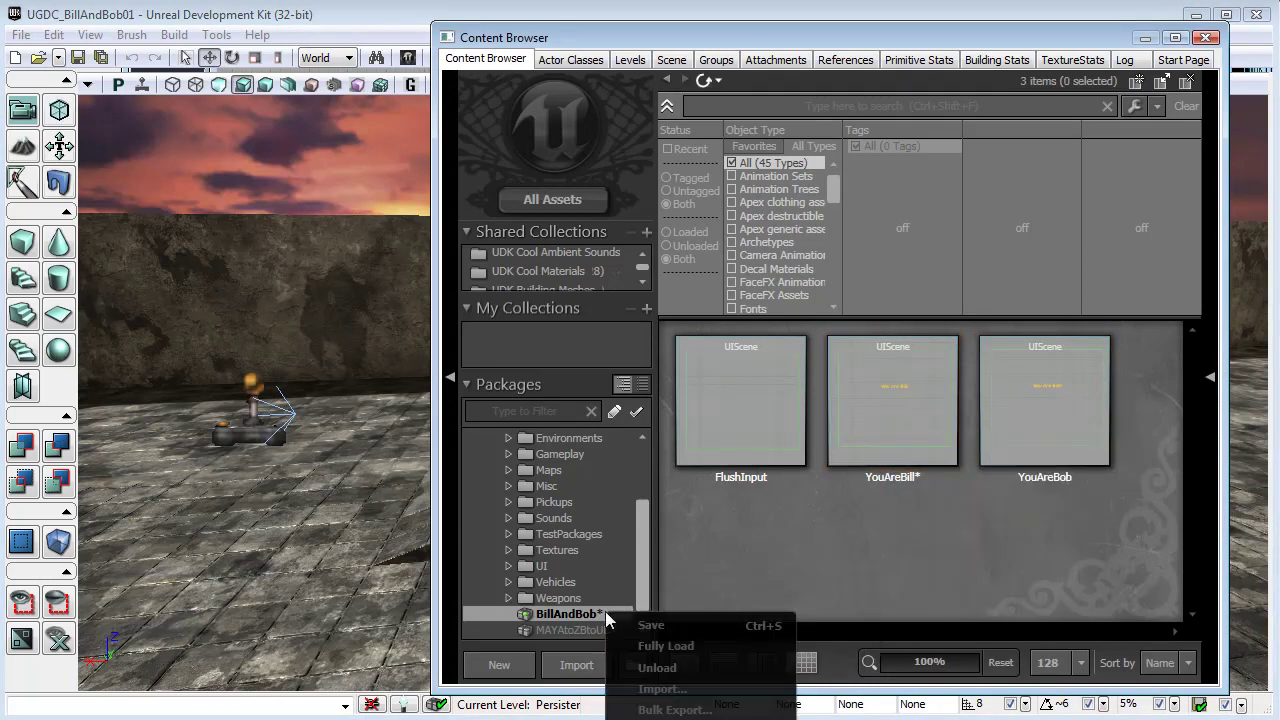
pyautogui.click(672, 616)
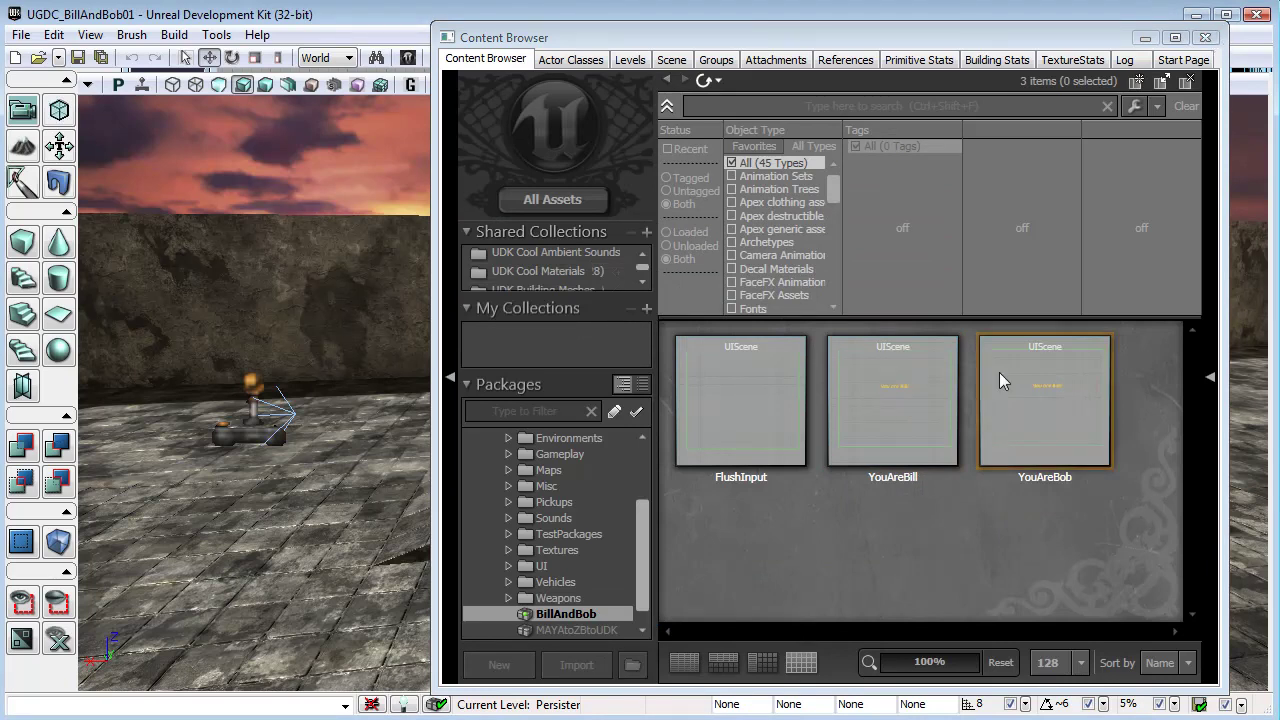
pyautogui.click(908, 388)
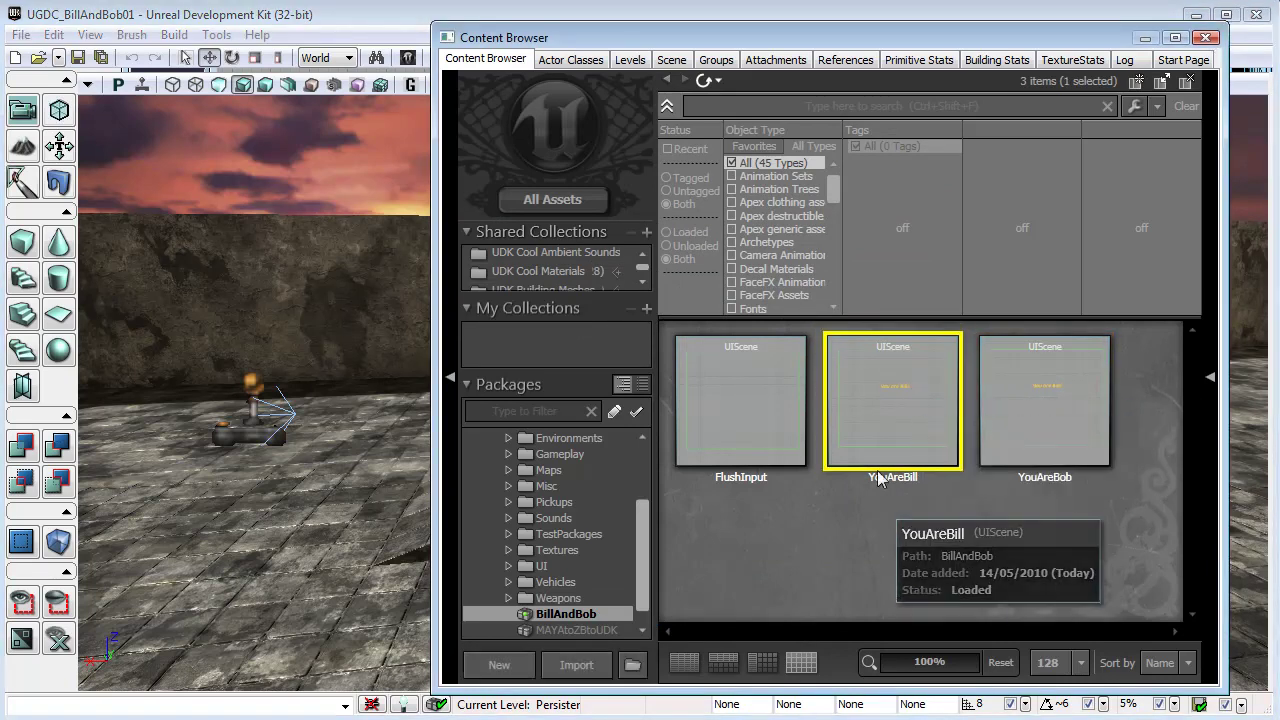
pyautogui.click(1207, 38)
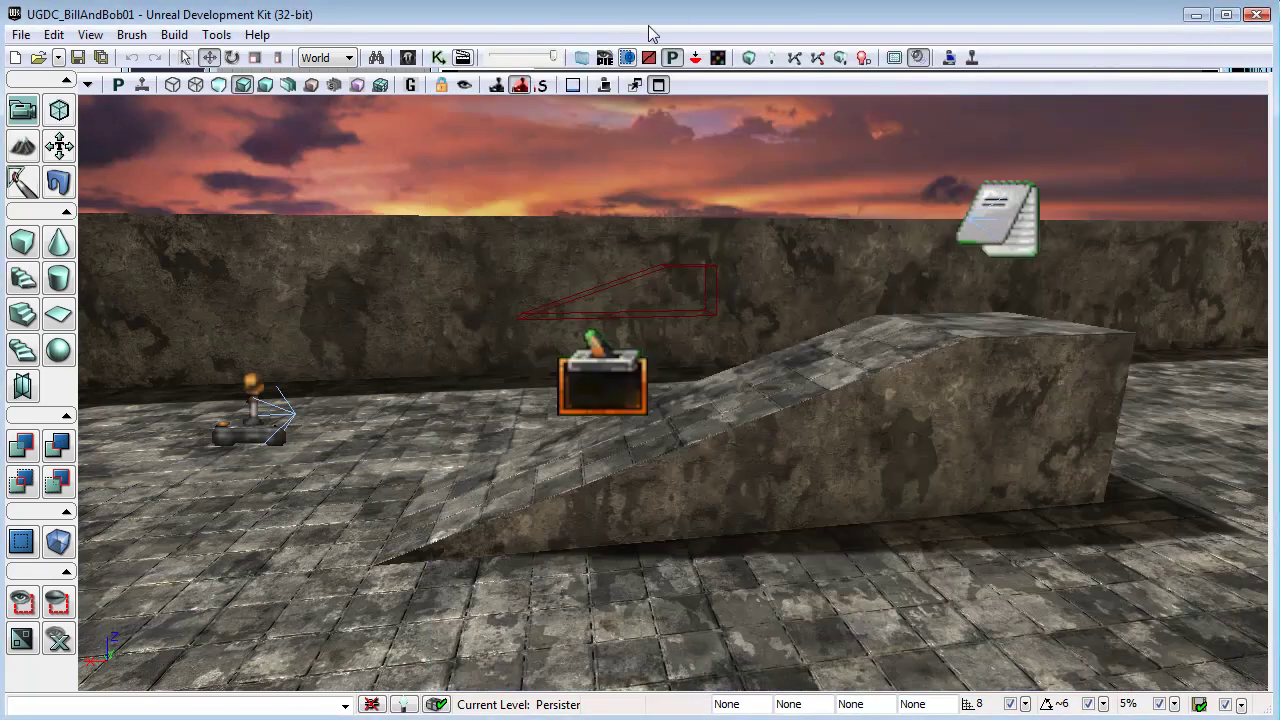
# Step: Duplicate the Open Scene and Close Scene nodes in Kismet, placing them after the lower Close Scene
pyautogui.click(439, 58)
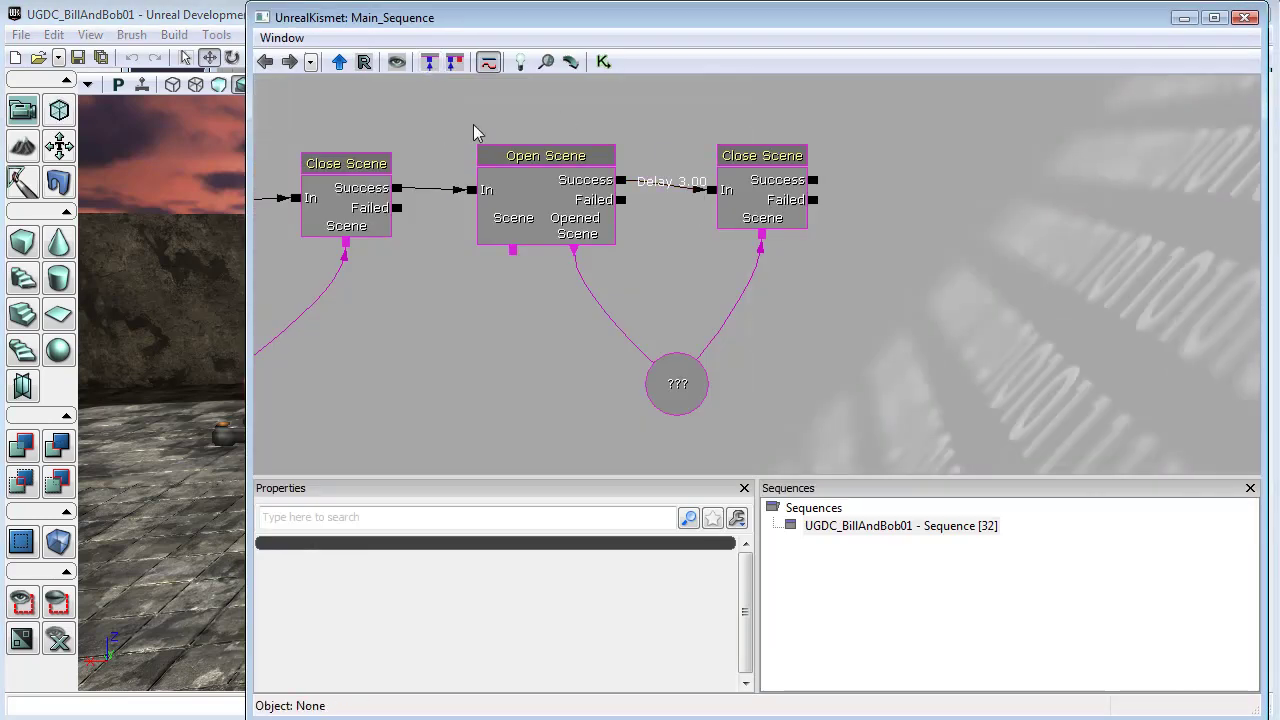
pyautogui.keyDown('ctrl'); pyautogui.keyDown('alt'); pyautogui.moveTo(458, 103); pyautogui.dragTo(892, 430); pyautogui.keyUp('alt'); pyautogui.keyUp('ctrl')
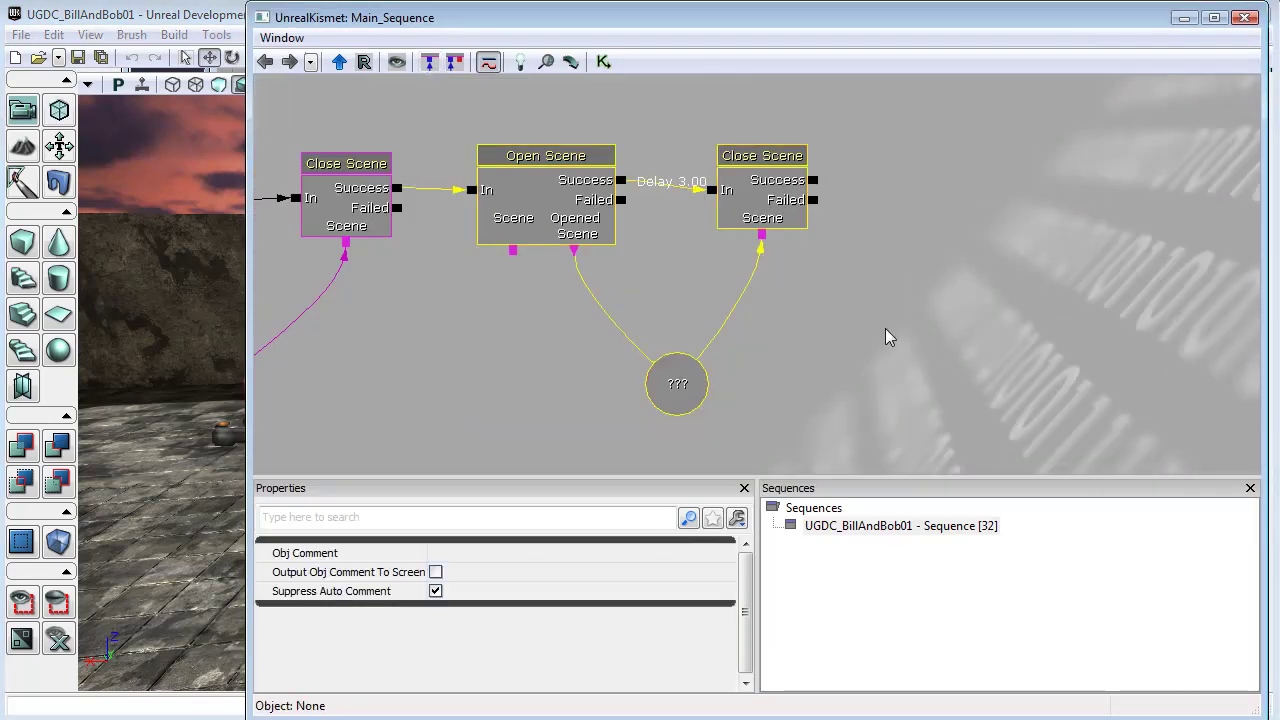
pyautogui.scroll(-4, 885, 328)
pyautogui.moveTo(885, 328); pyautogui.dragTo(910, 236)
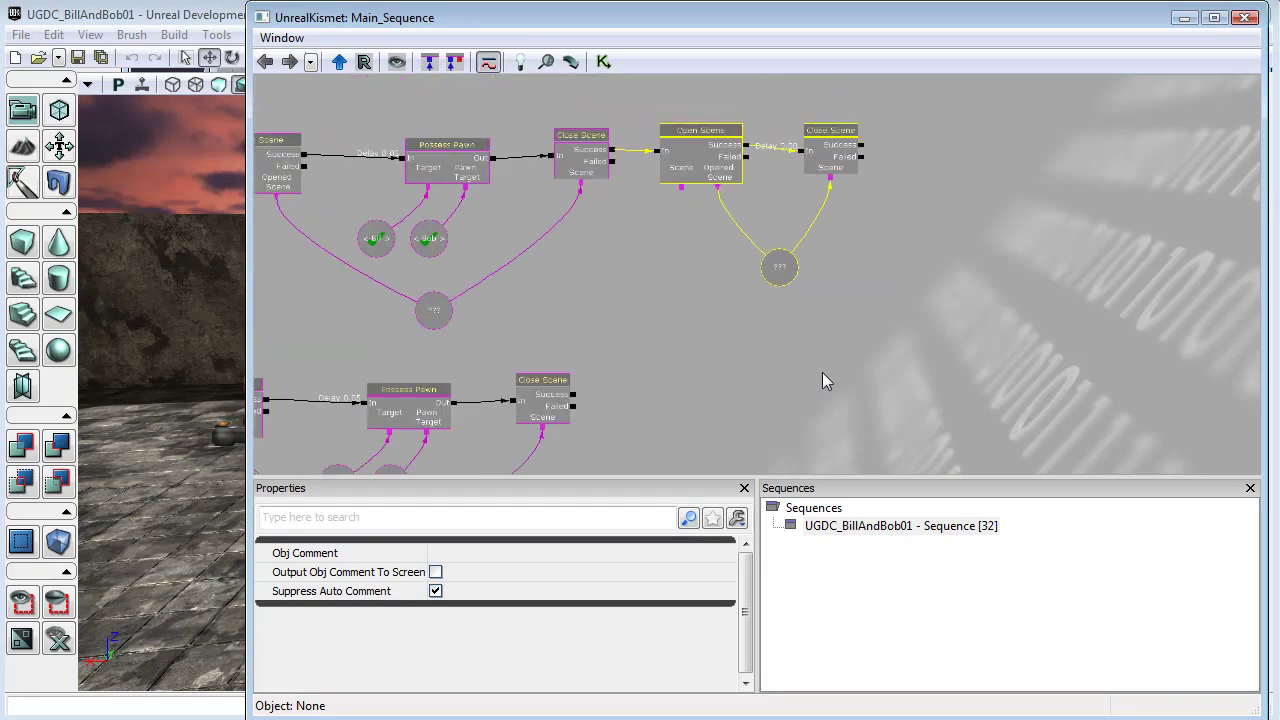
pyautogui.hotkey('ctrl', 'c')
pyautogui.hotkey('ctrl', 'v')
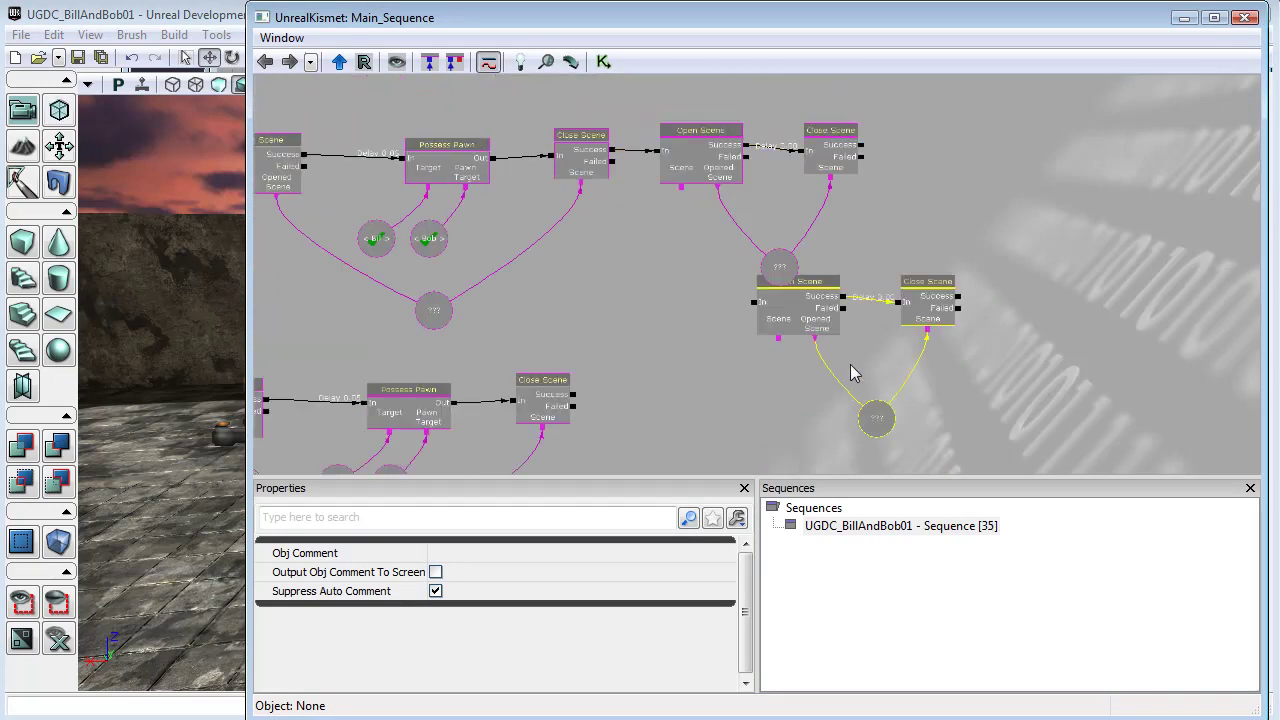
pyautogui.moveTo(815, 320)
pyautogui.keyDown('ctrl'); pyautogui.mouseDown()
pyautogui.moveTo(660, 377)
pyautogui.moveTo(706, 404)
pyautogui.mouseUp(); pyautogui.keyUp('ctrl')
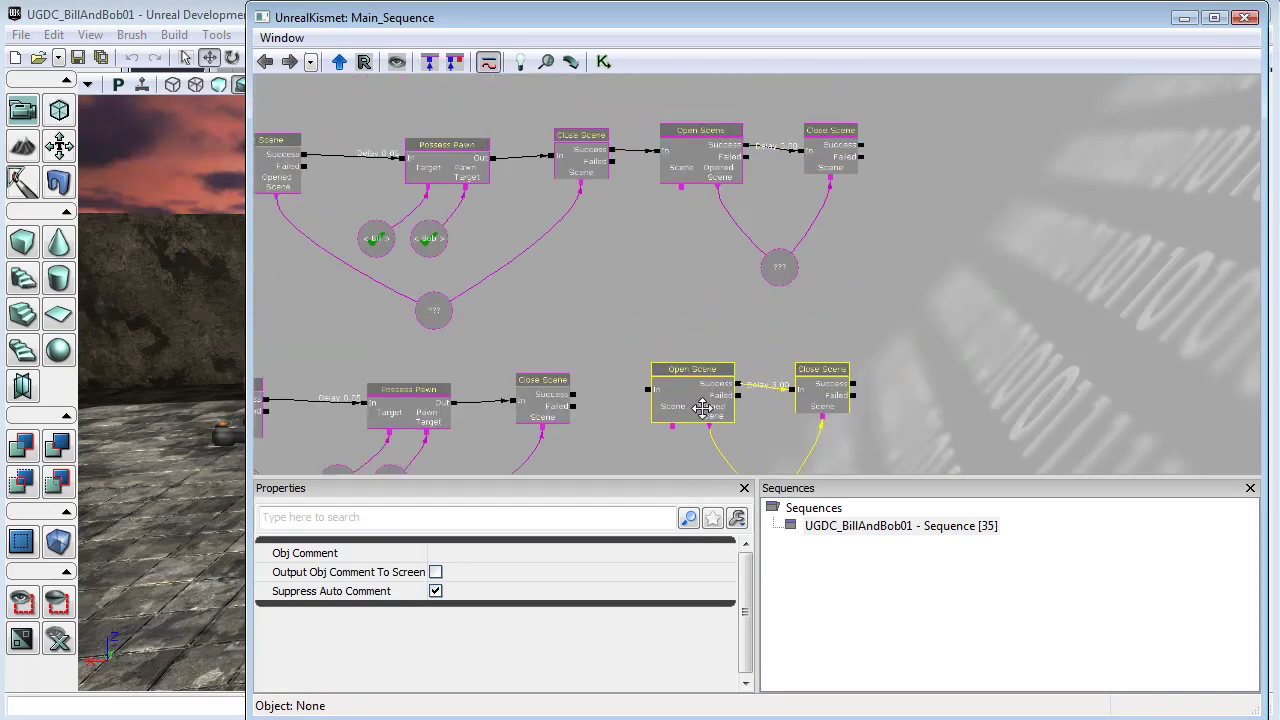
# Step: Link the lower Close Scene to the copied Open Scene, set it to YouAreBill, and close Kismet
pyautogui.moveTo(573, 394); pyautogui.dragTo(642, 386)
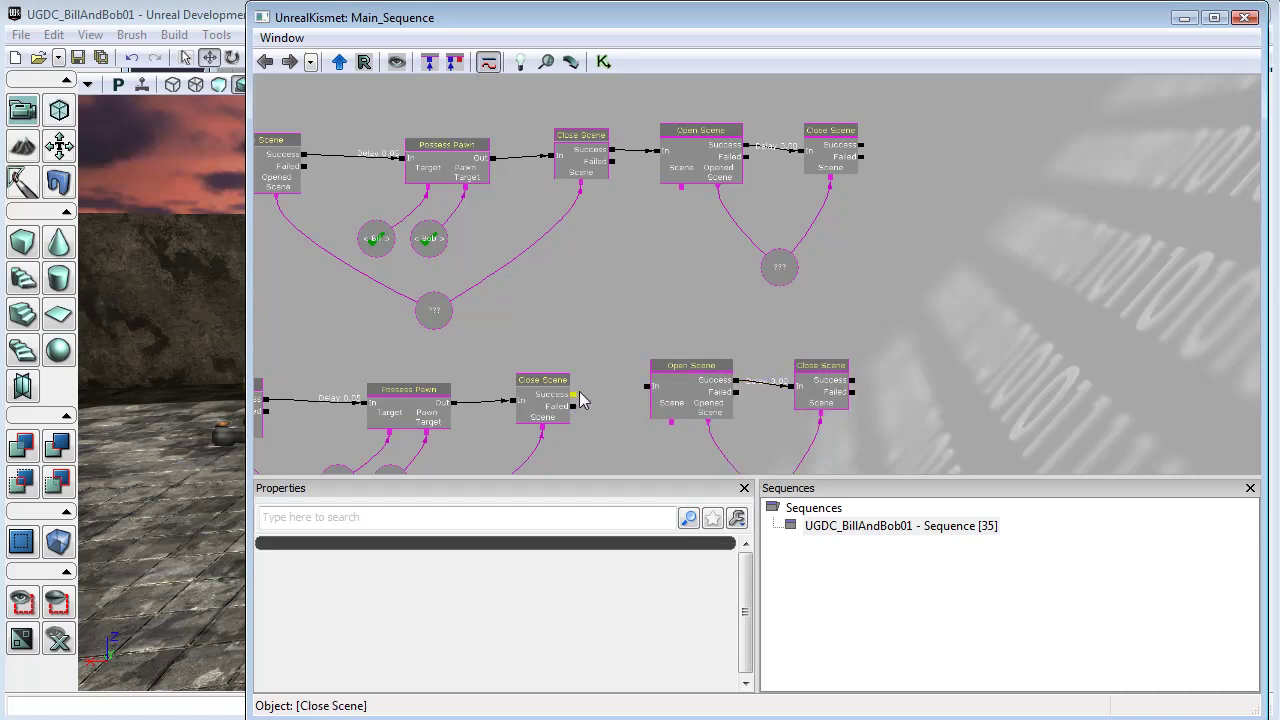
pyautogui.moveTo(575, 397); pyautogui.dragTo(651, 392)
pyautogui.click(694, 380)
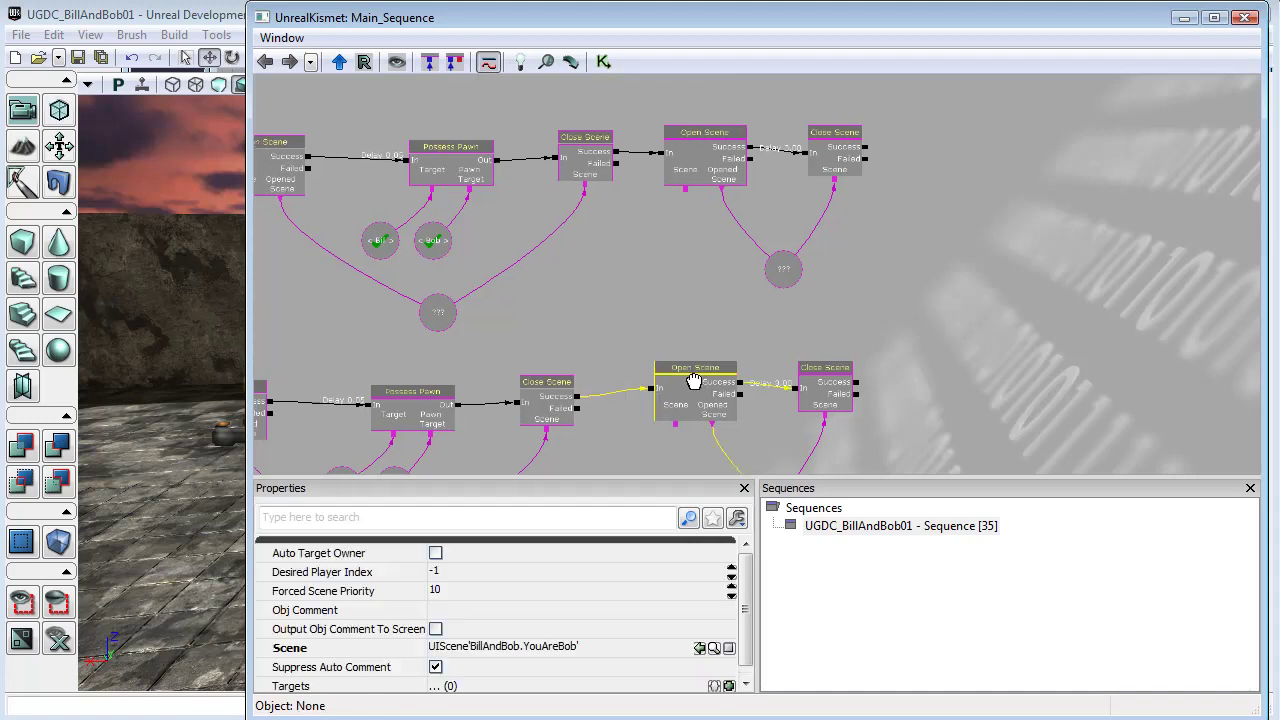
pyautogui.click(700, 648)
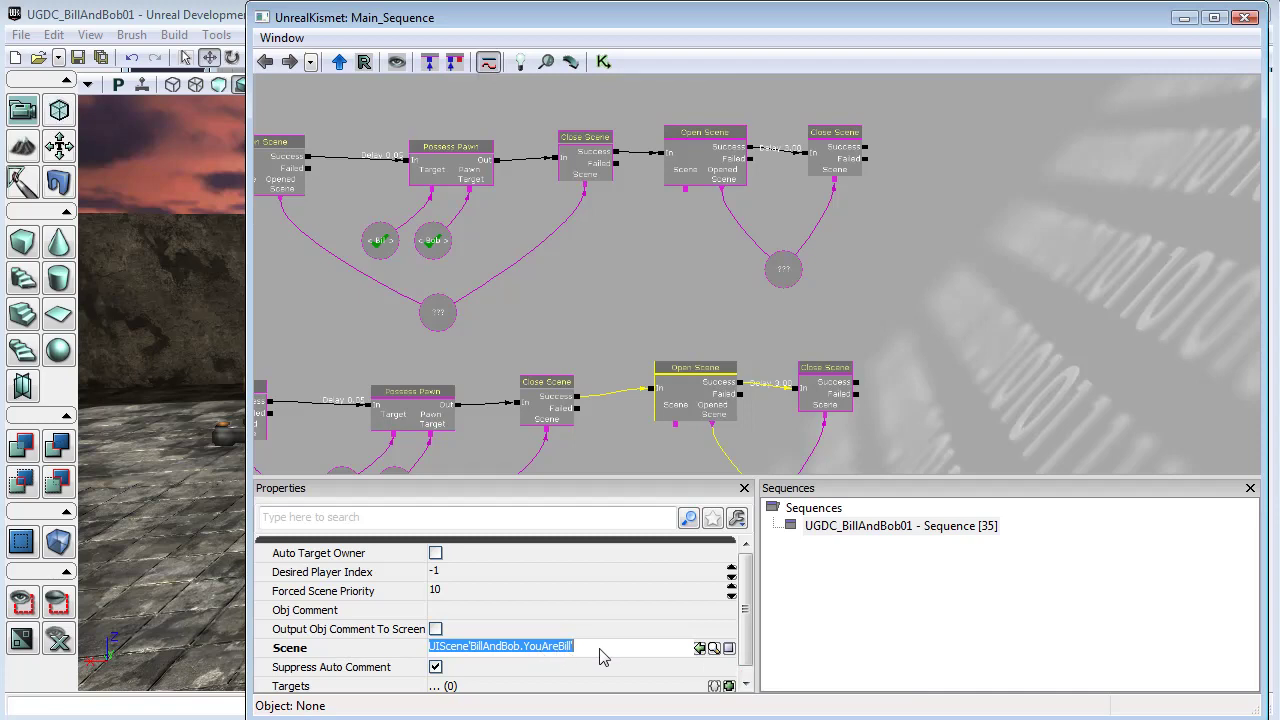
pyautogui.click(909, 350)
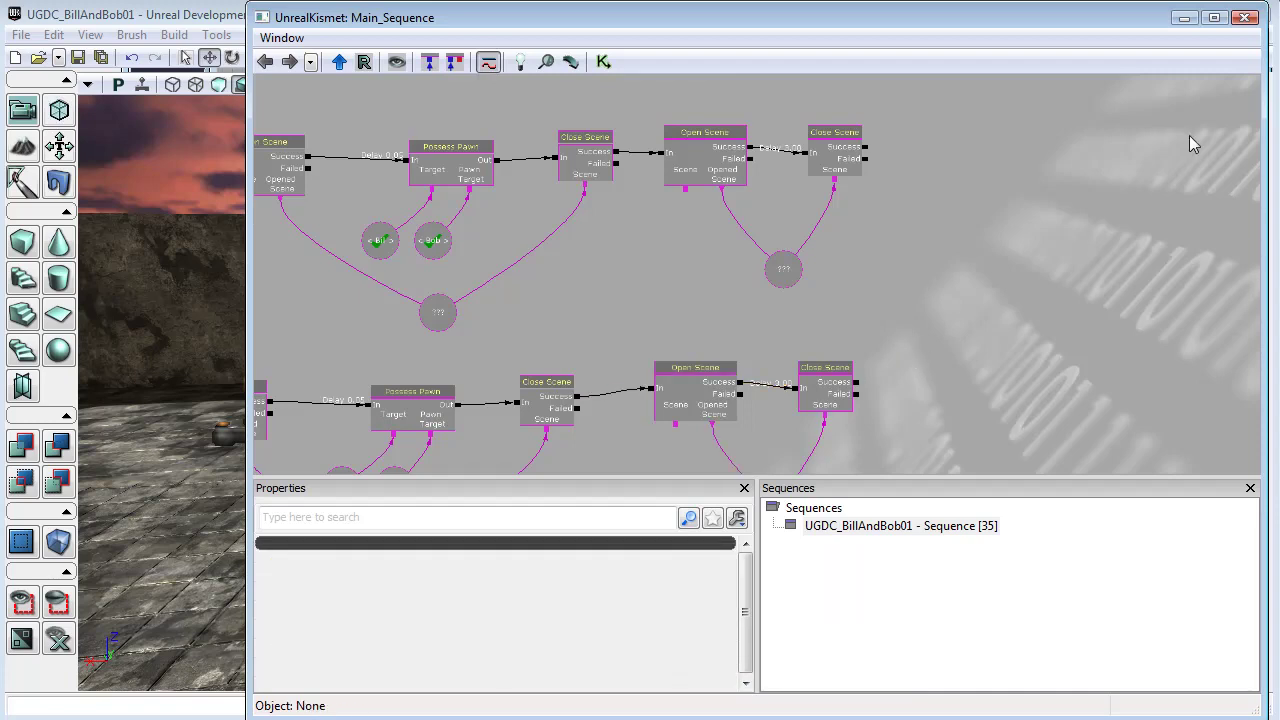
pyautogui.click(1245, 18)
# Step: Launch a play-in-editor session and walk toward the pickup box to test the switch
pyautogui.click(976, 60)
pyautogui.press('w')
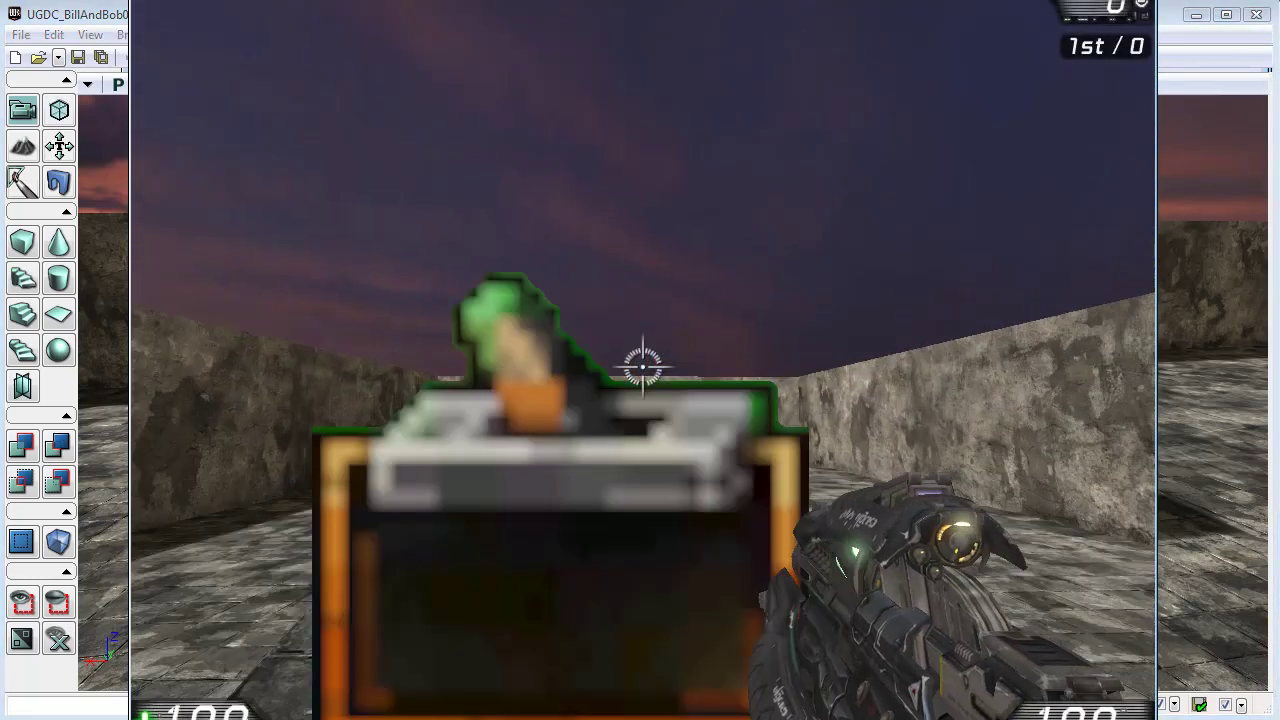